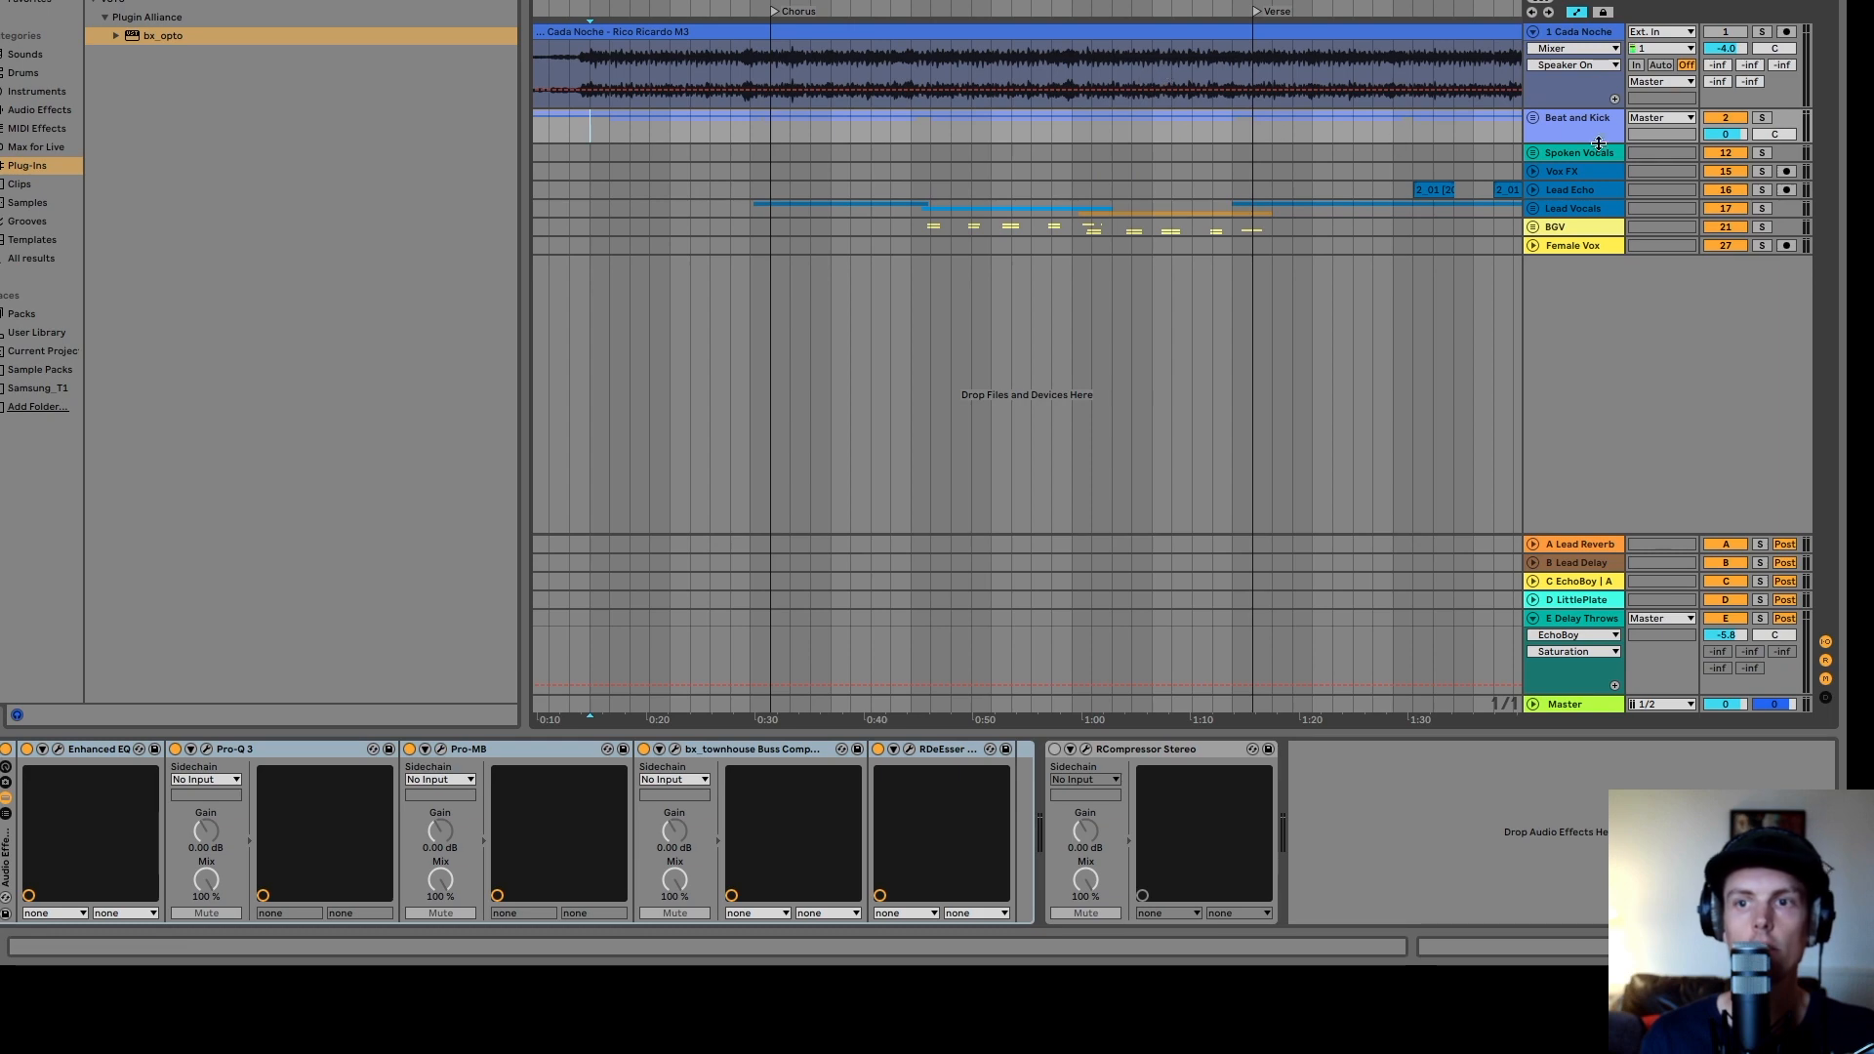
- Unfold the Beat and Kick group and its Beat subgroup to examine the Beat L, Beat R and Kick tracks
left_click(1534, 118)
scroll(1562, 171, "down", 3)
left_click(1586, 222)
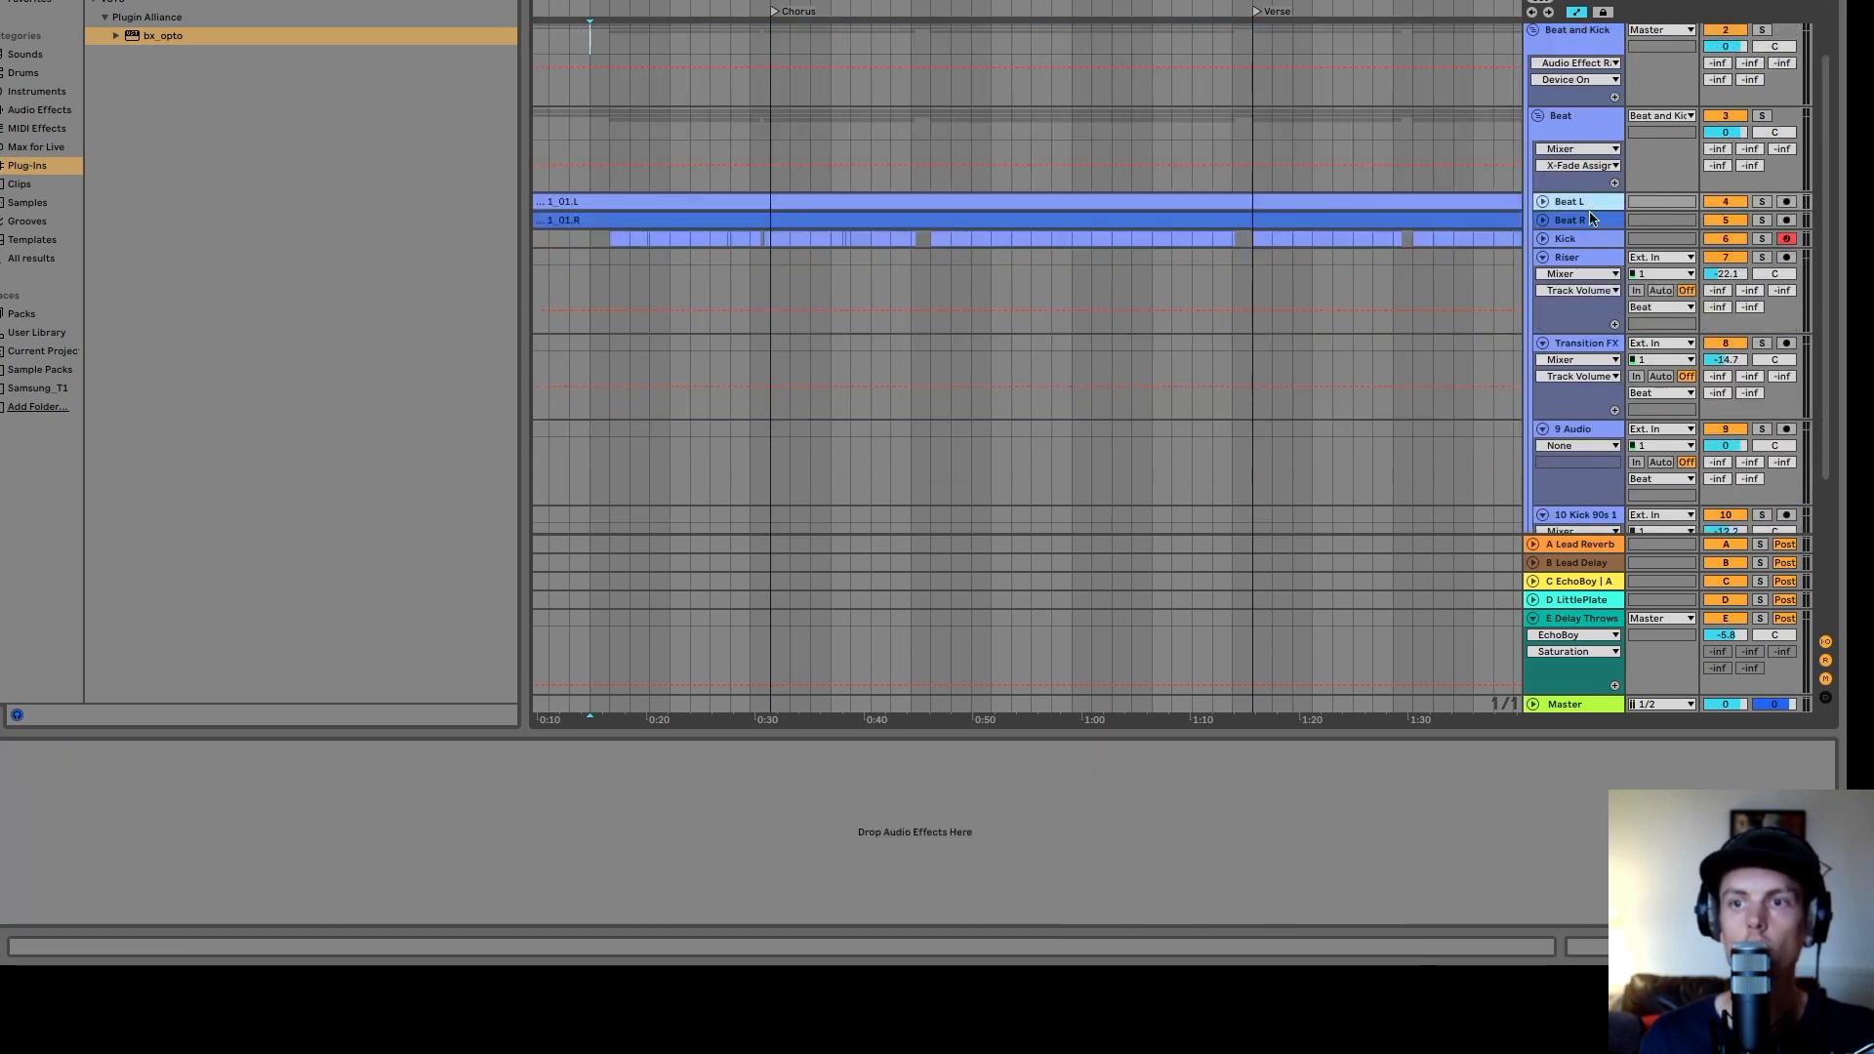
left_click(1542, 202)
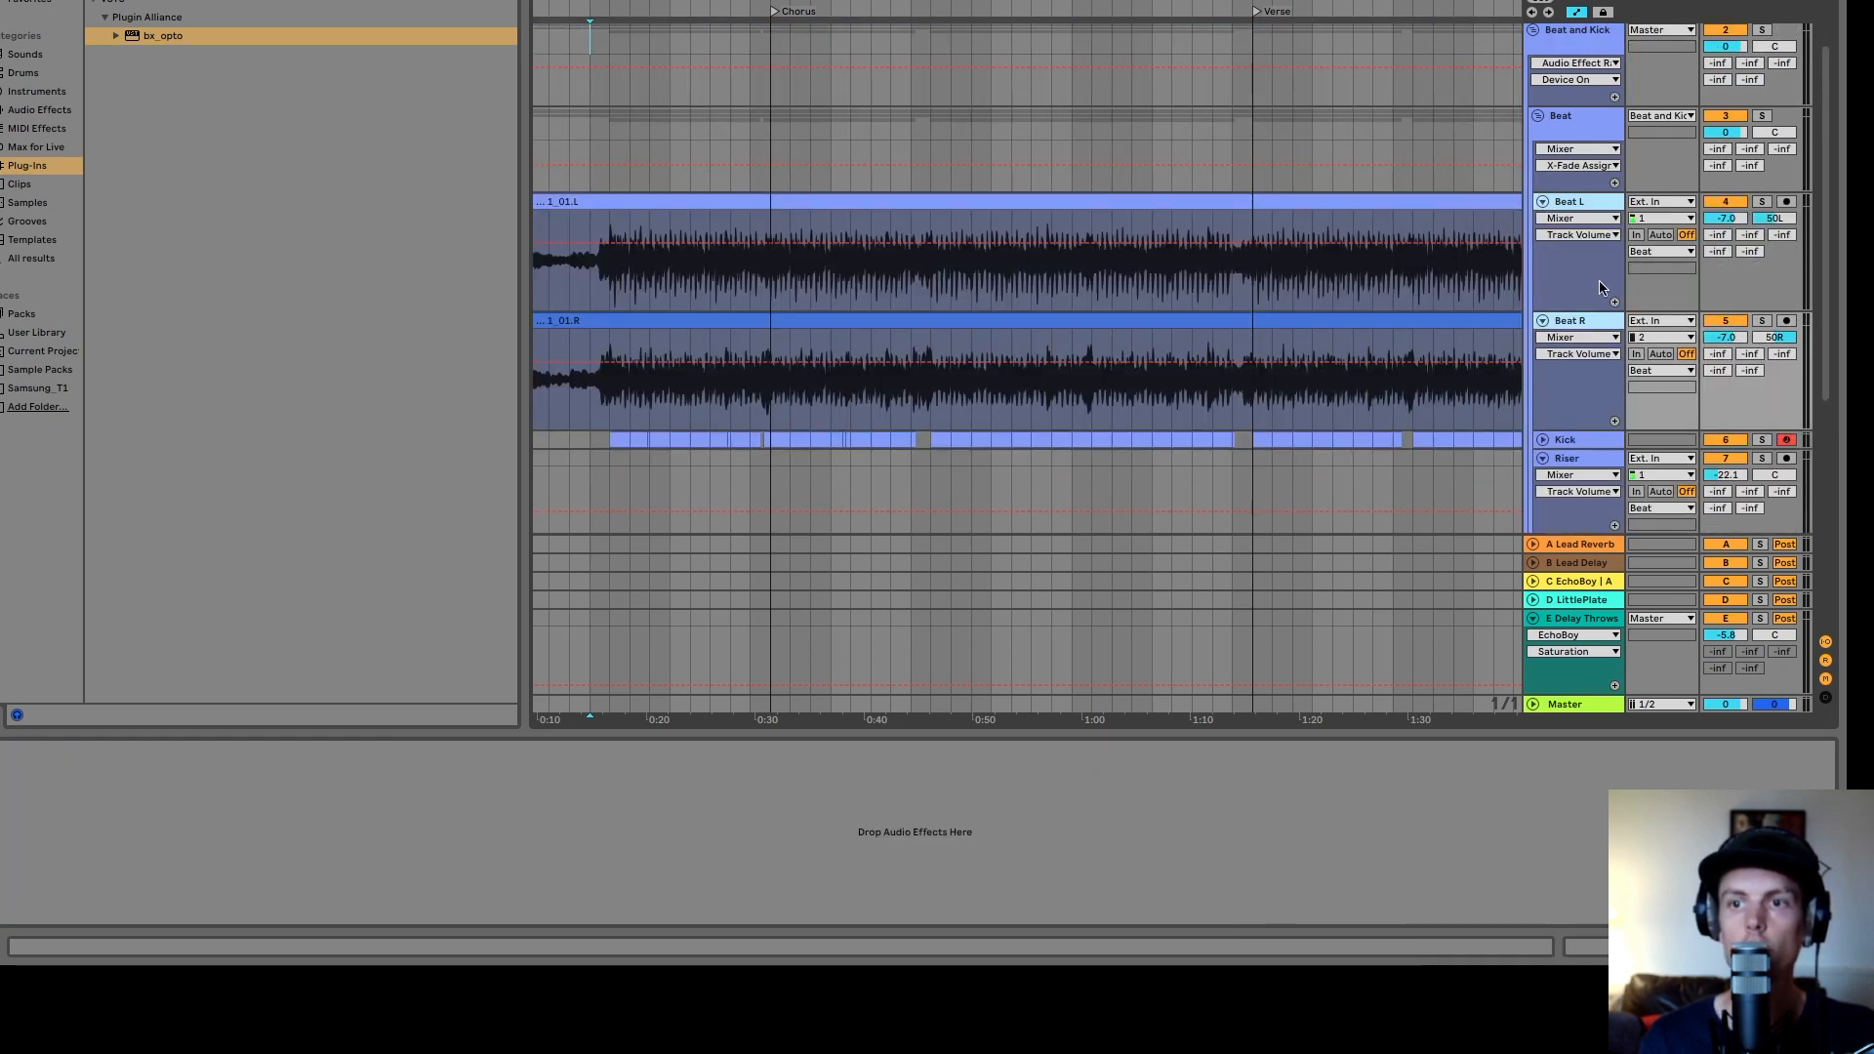
left_click(1604, 212)
left_click(1584, 325, "shift")
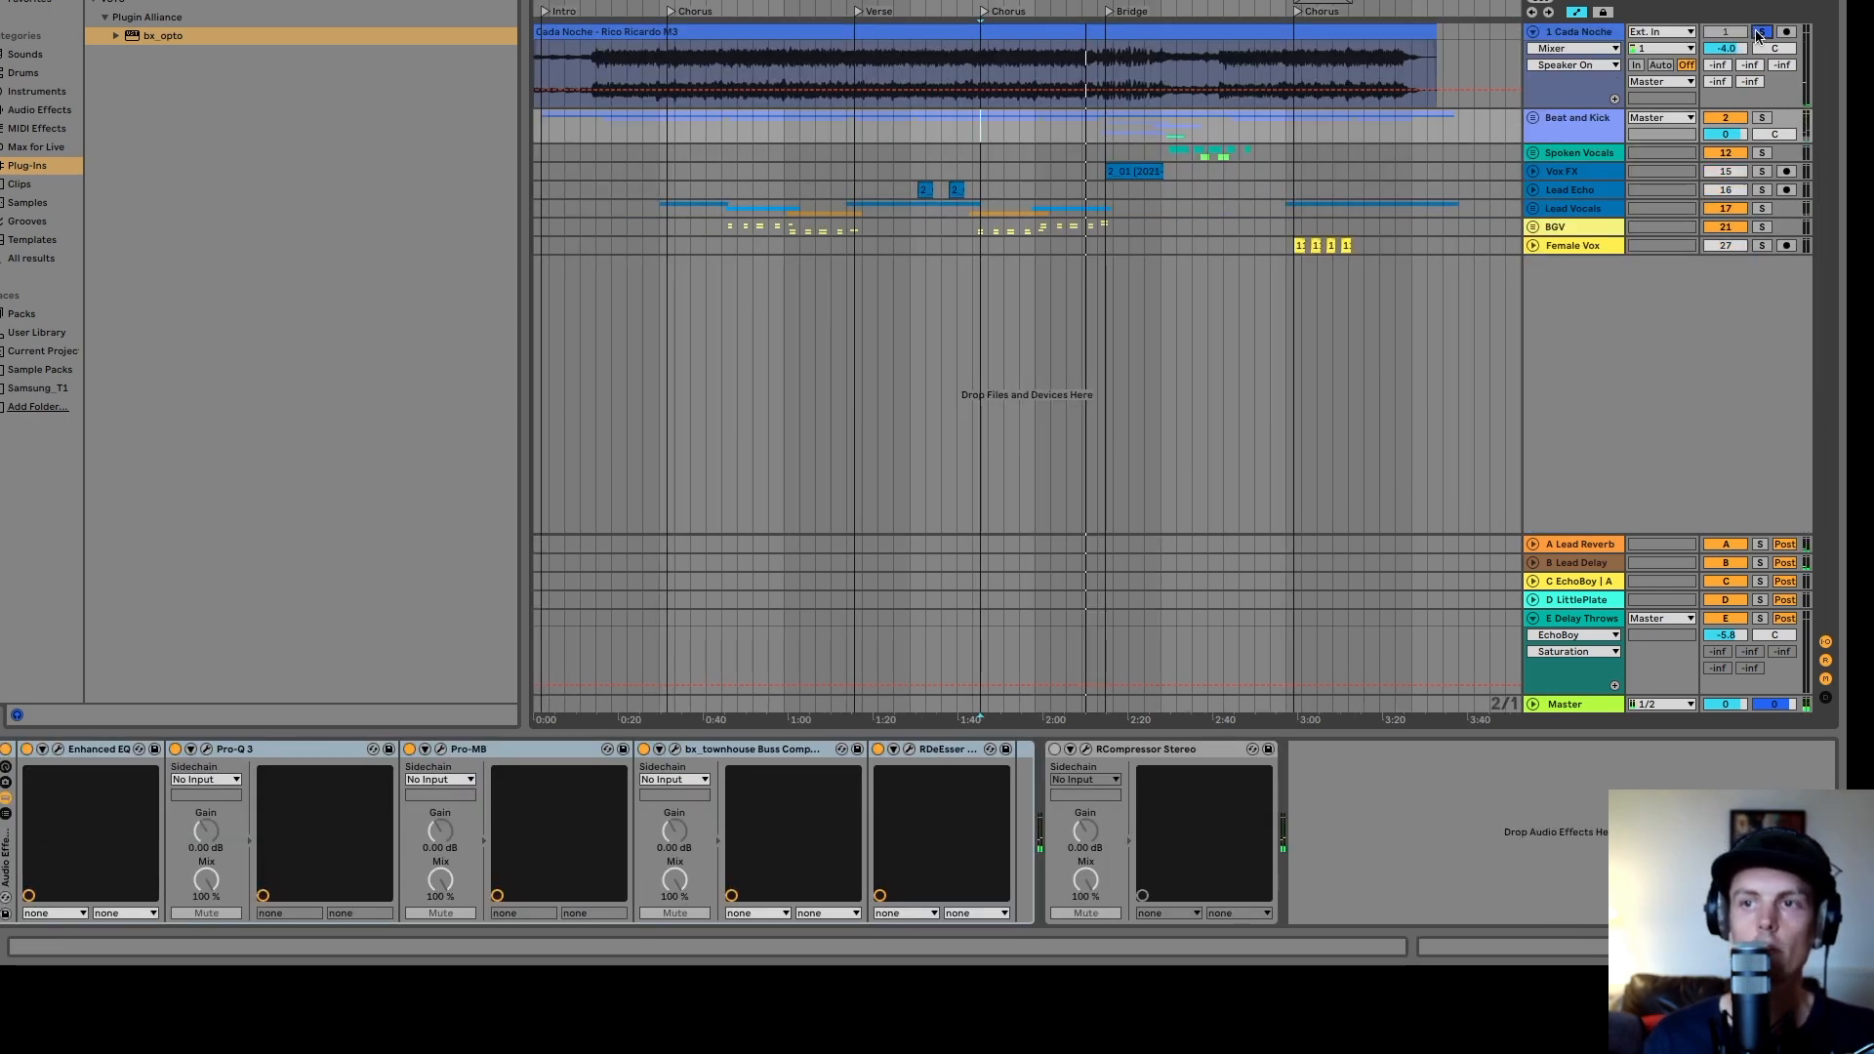
- Mute the Cada Noche reference track and play the mix from about 0:15
left_click(1726, 31)
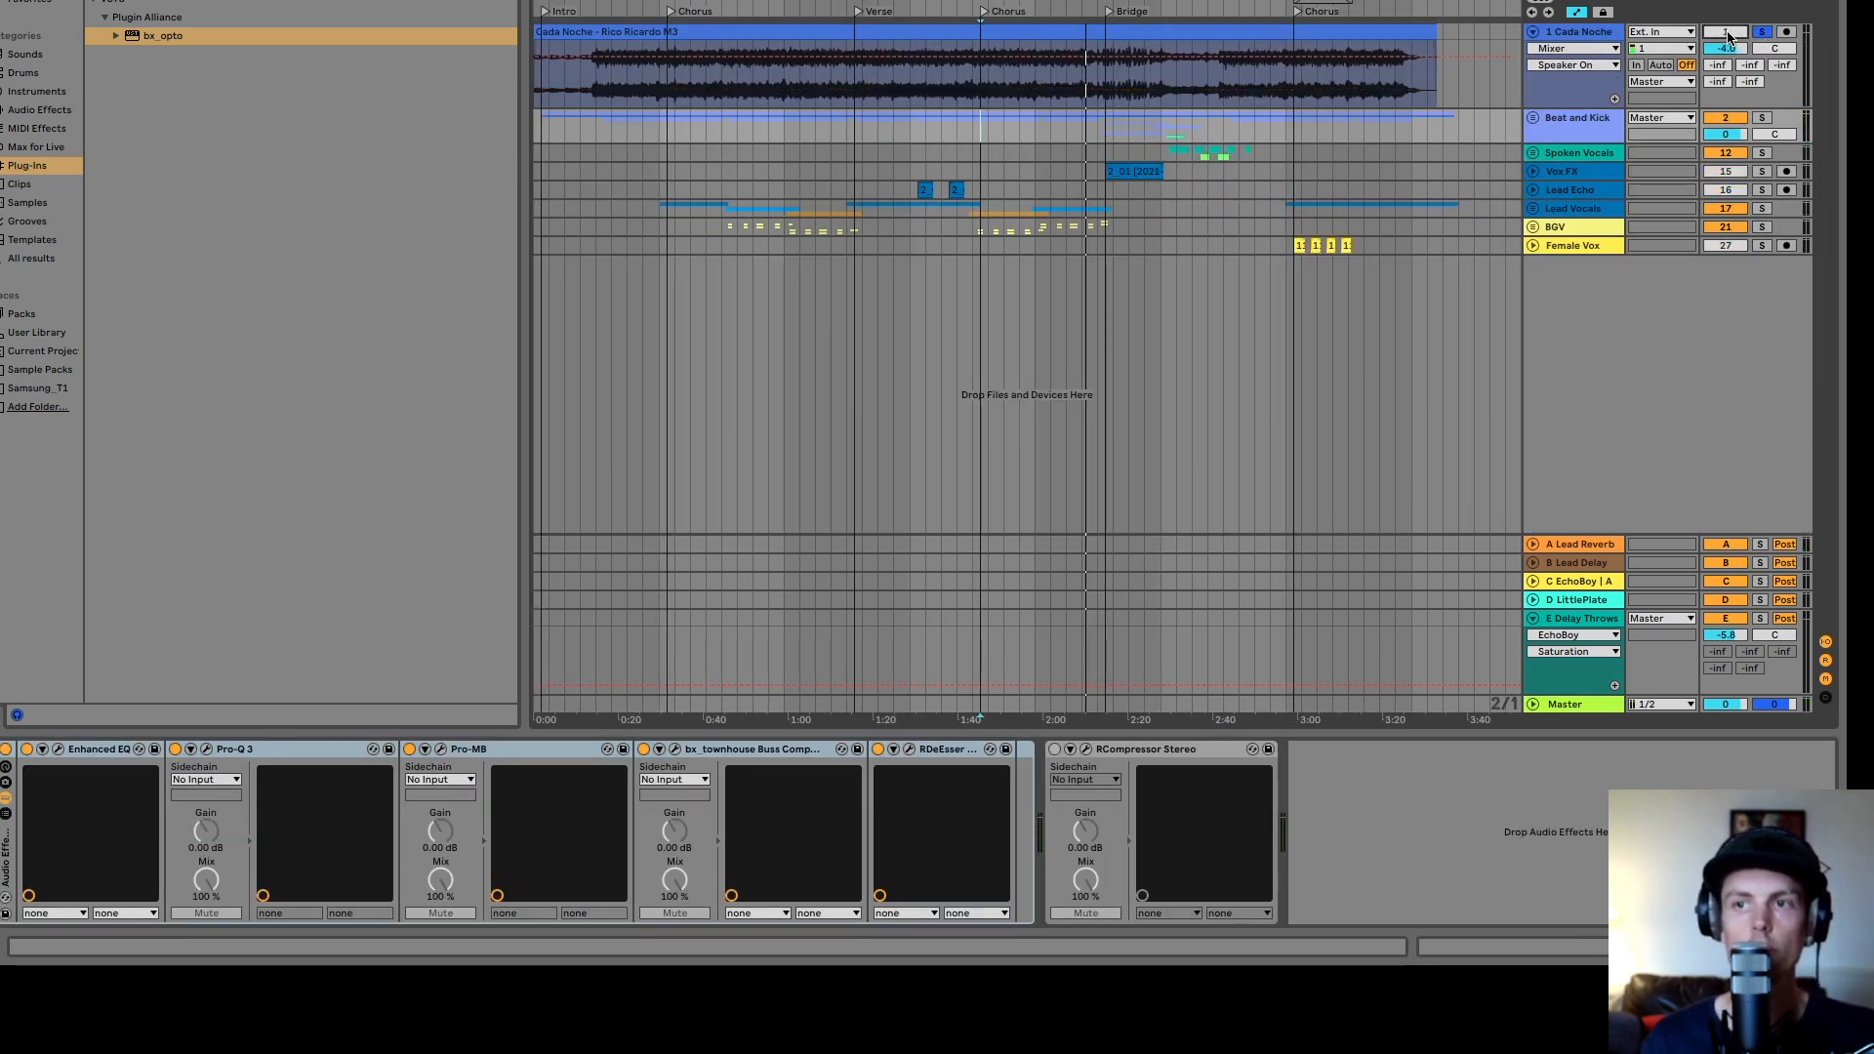
left_click(597, 98)
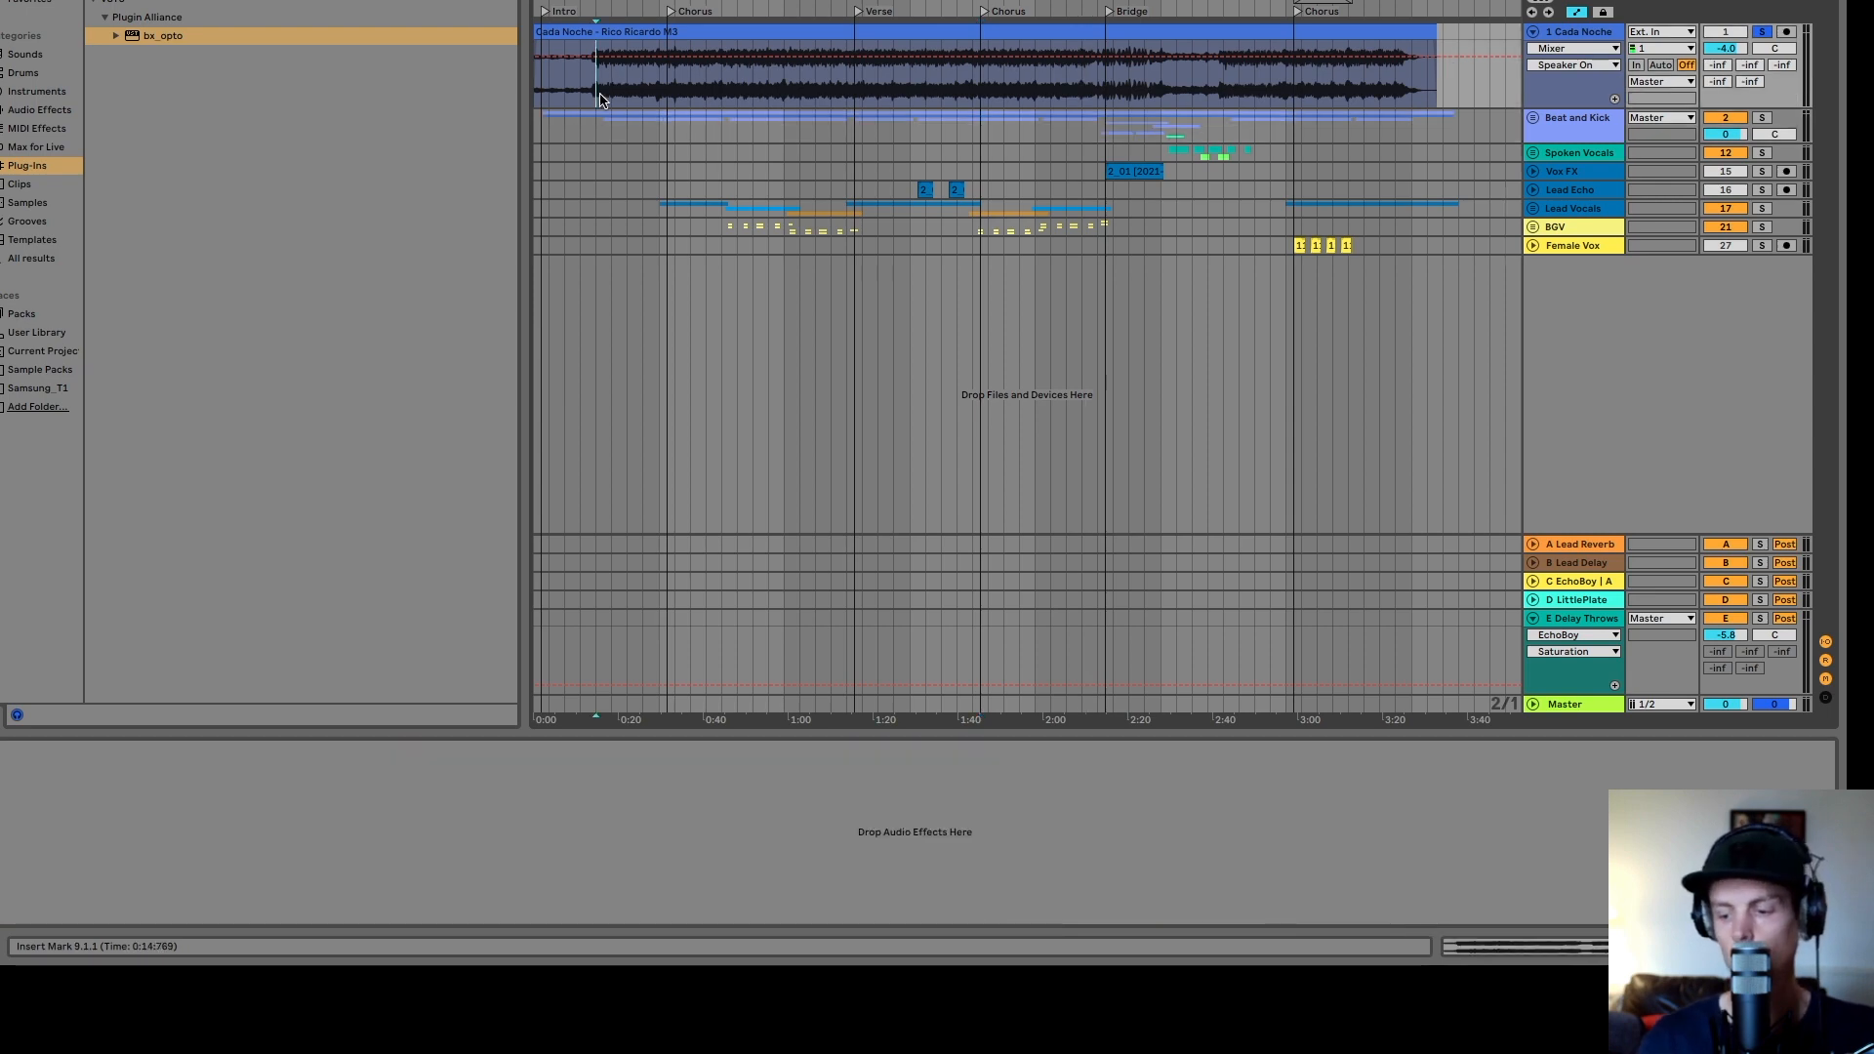
scroll(600, 98, "up", 6)
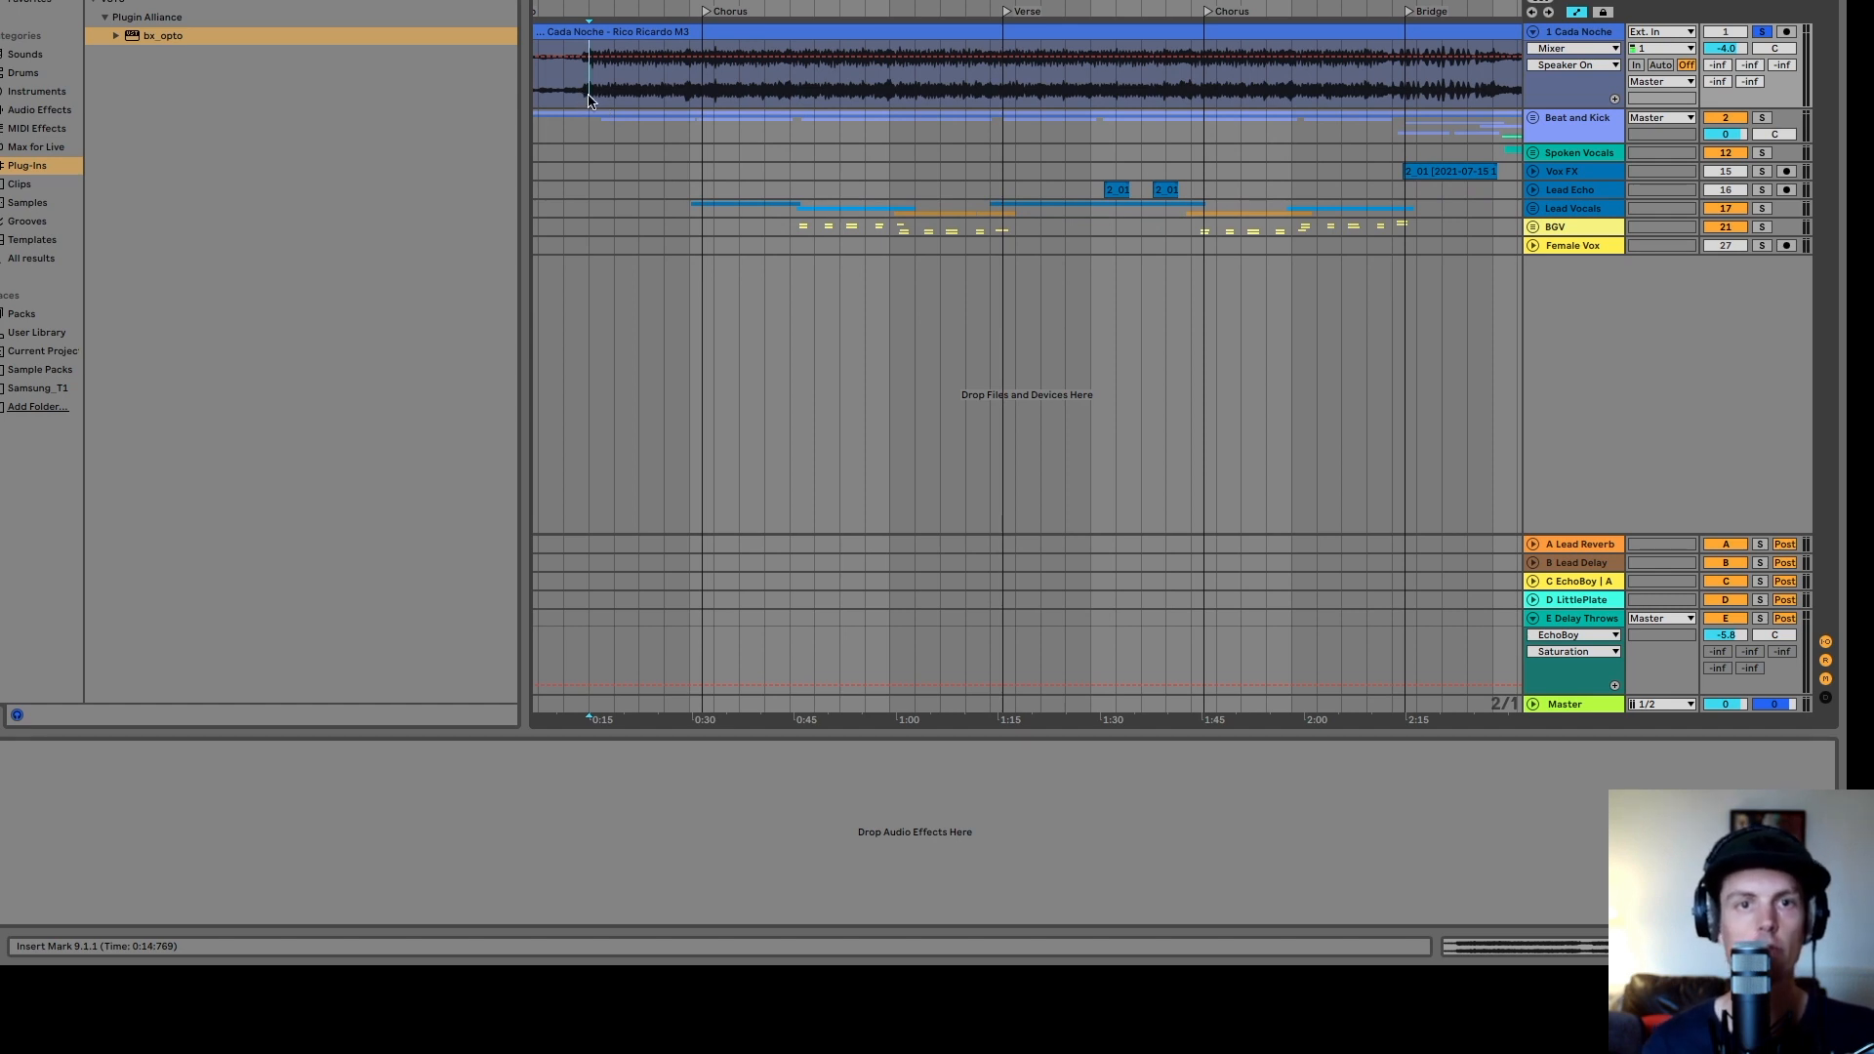
key("space")
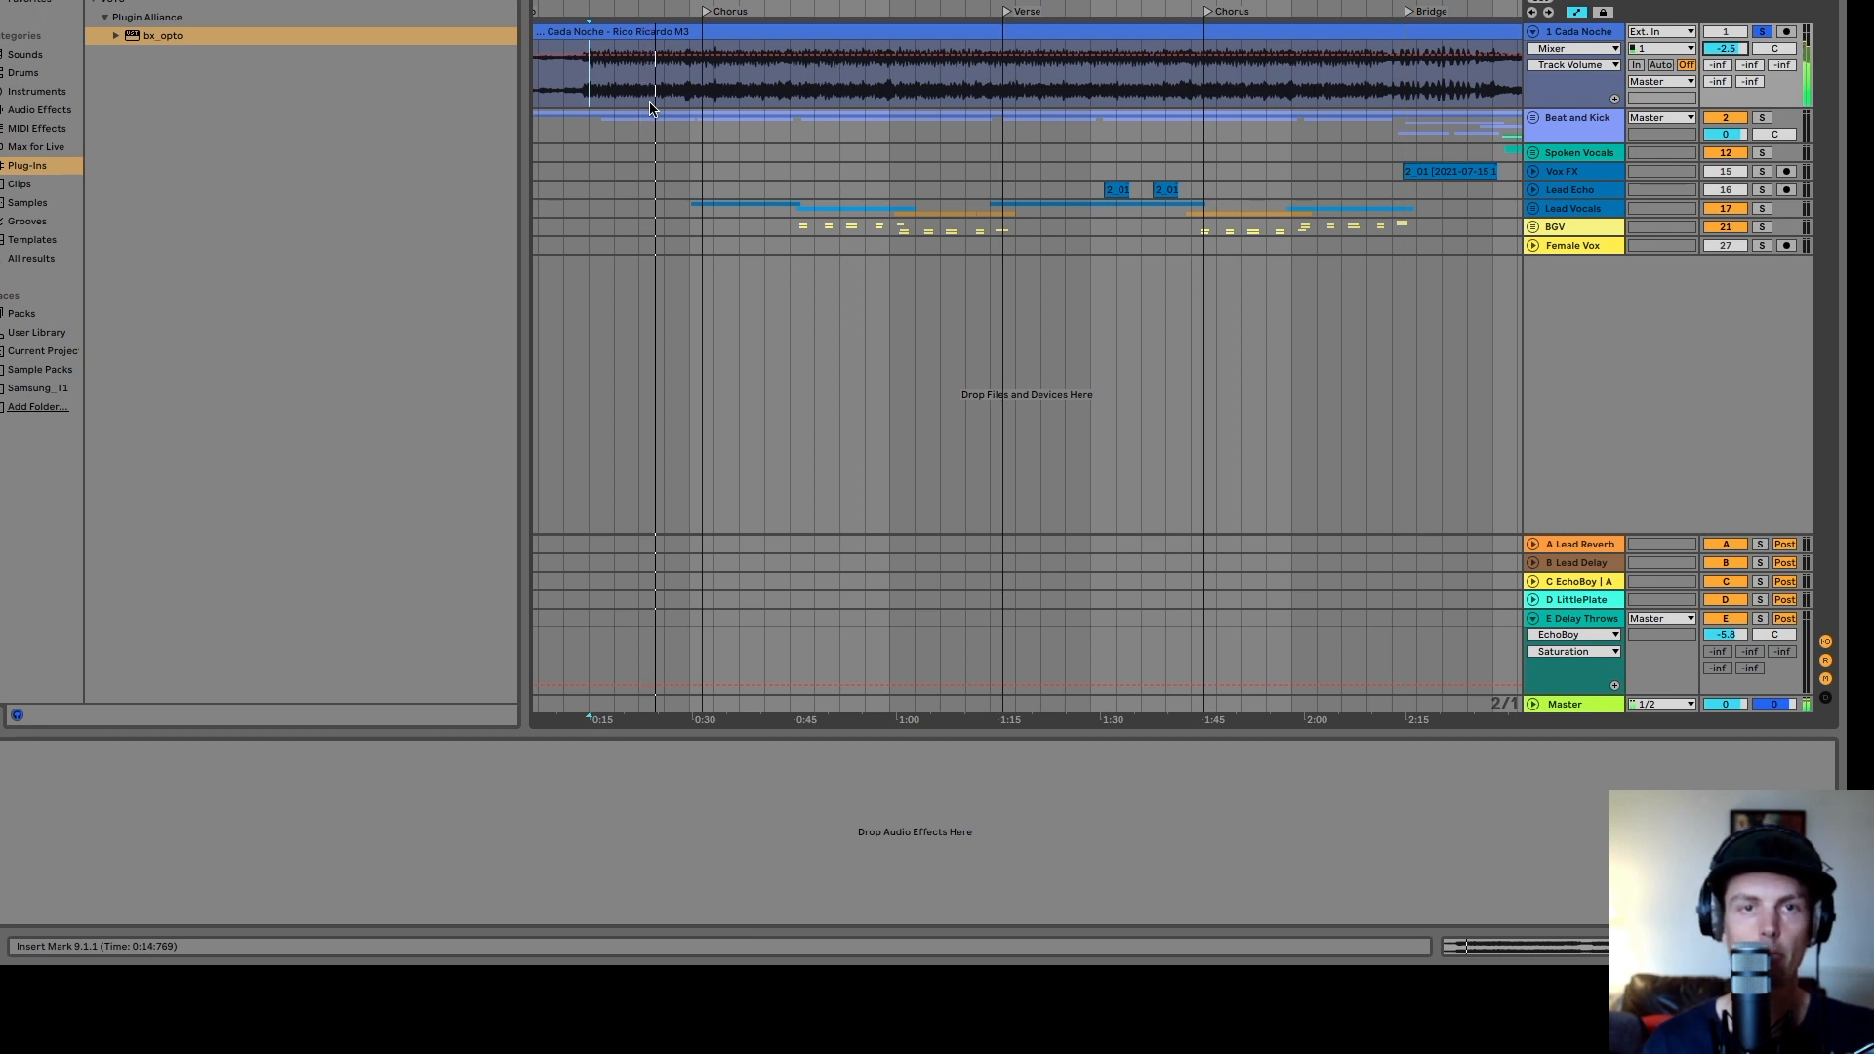
- Play back the song from several points across the chorus and verse, then stop playback
left_click(791, 88)
key("space")
key("space")
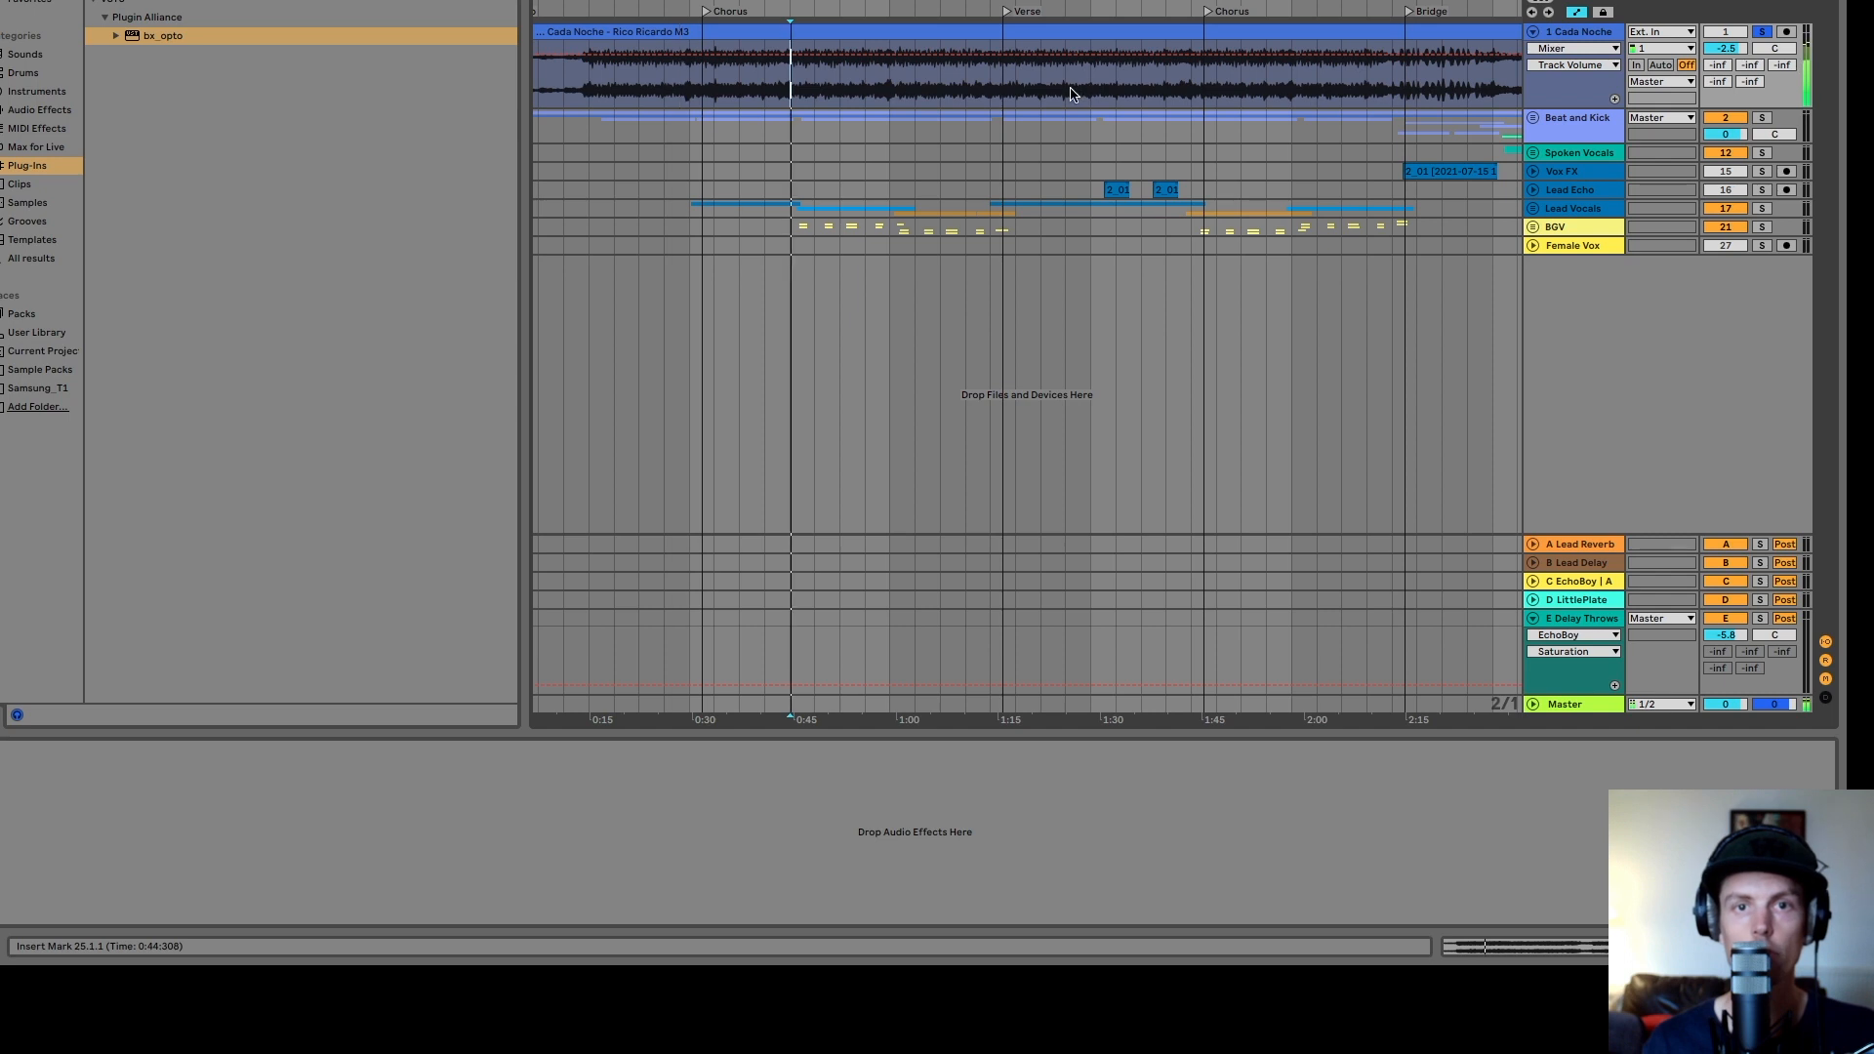
left_click(1124, 95)
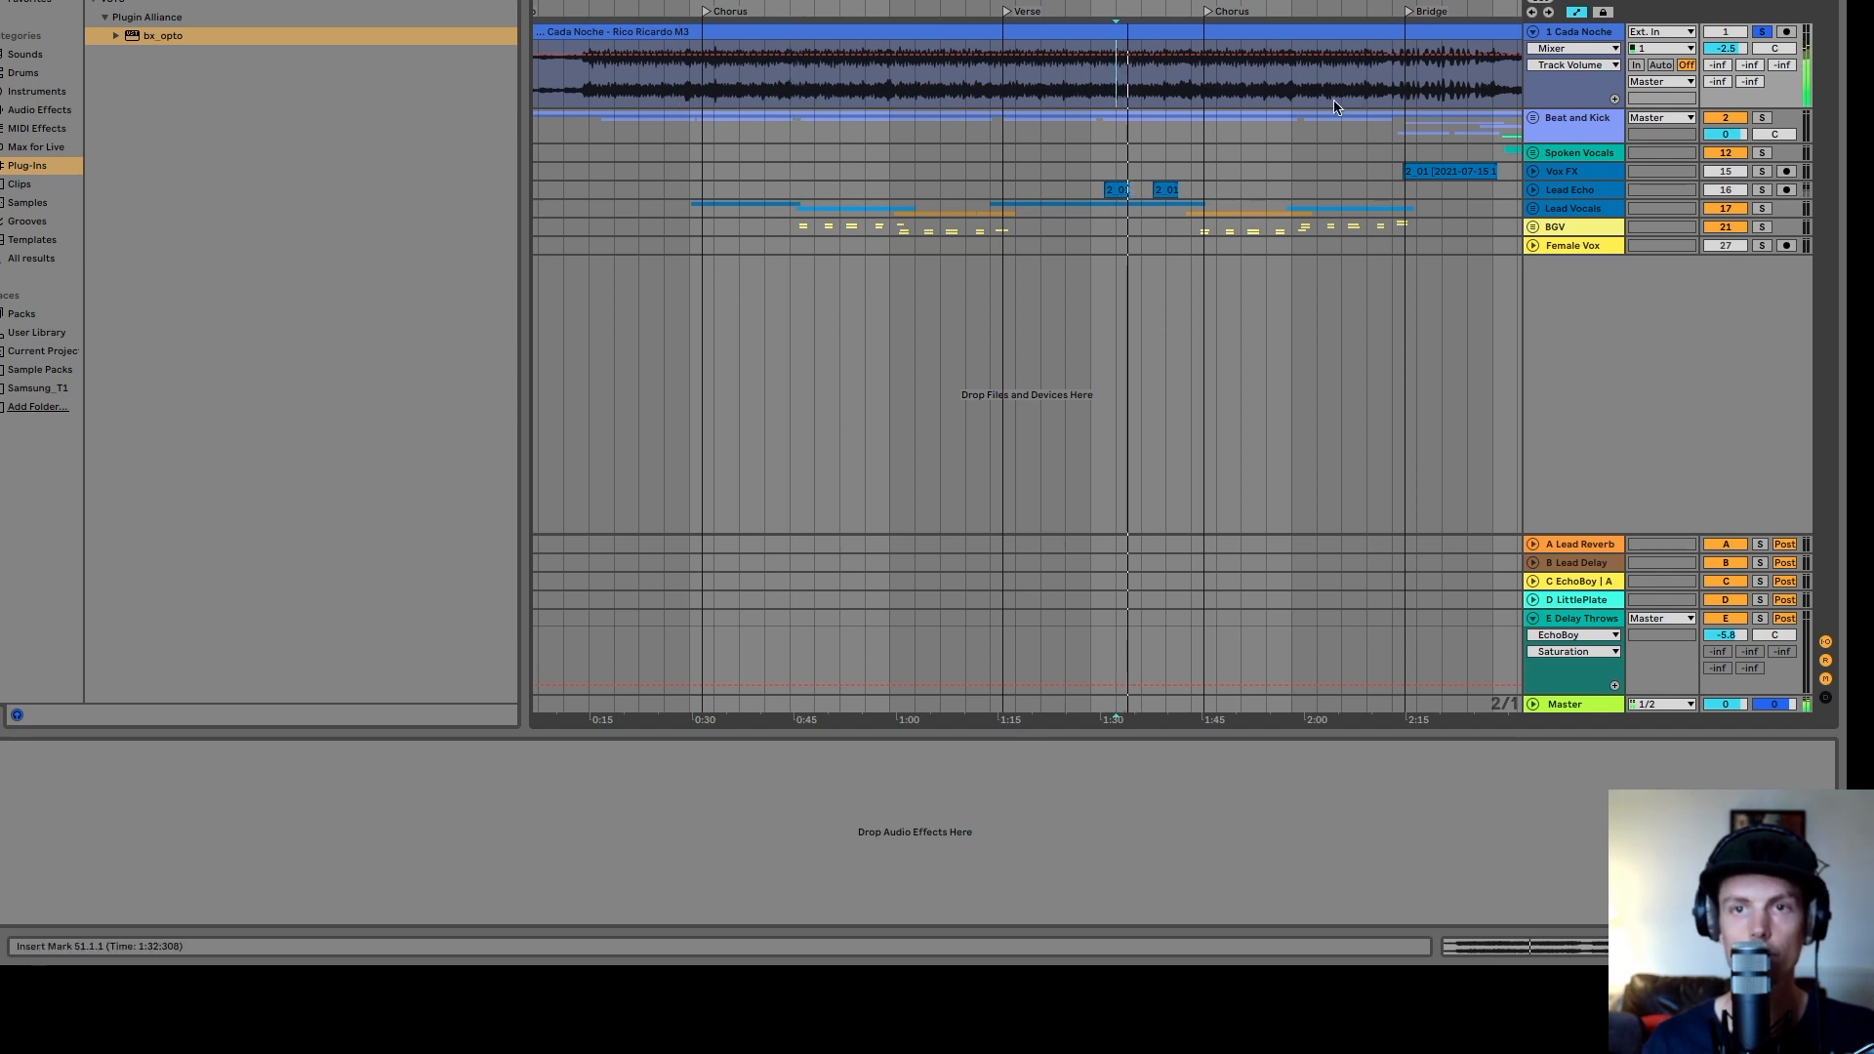
left_click(1264, 95)
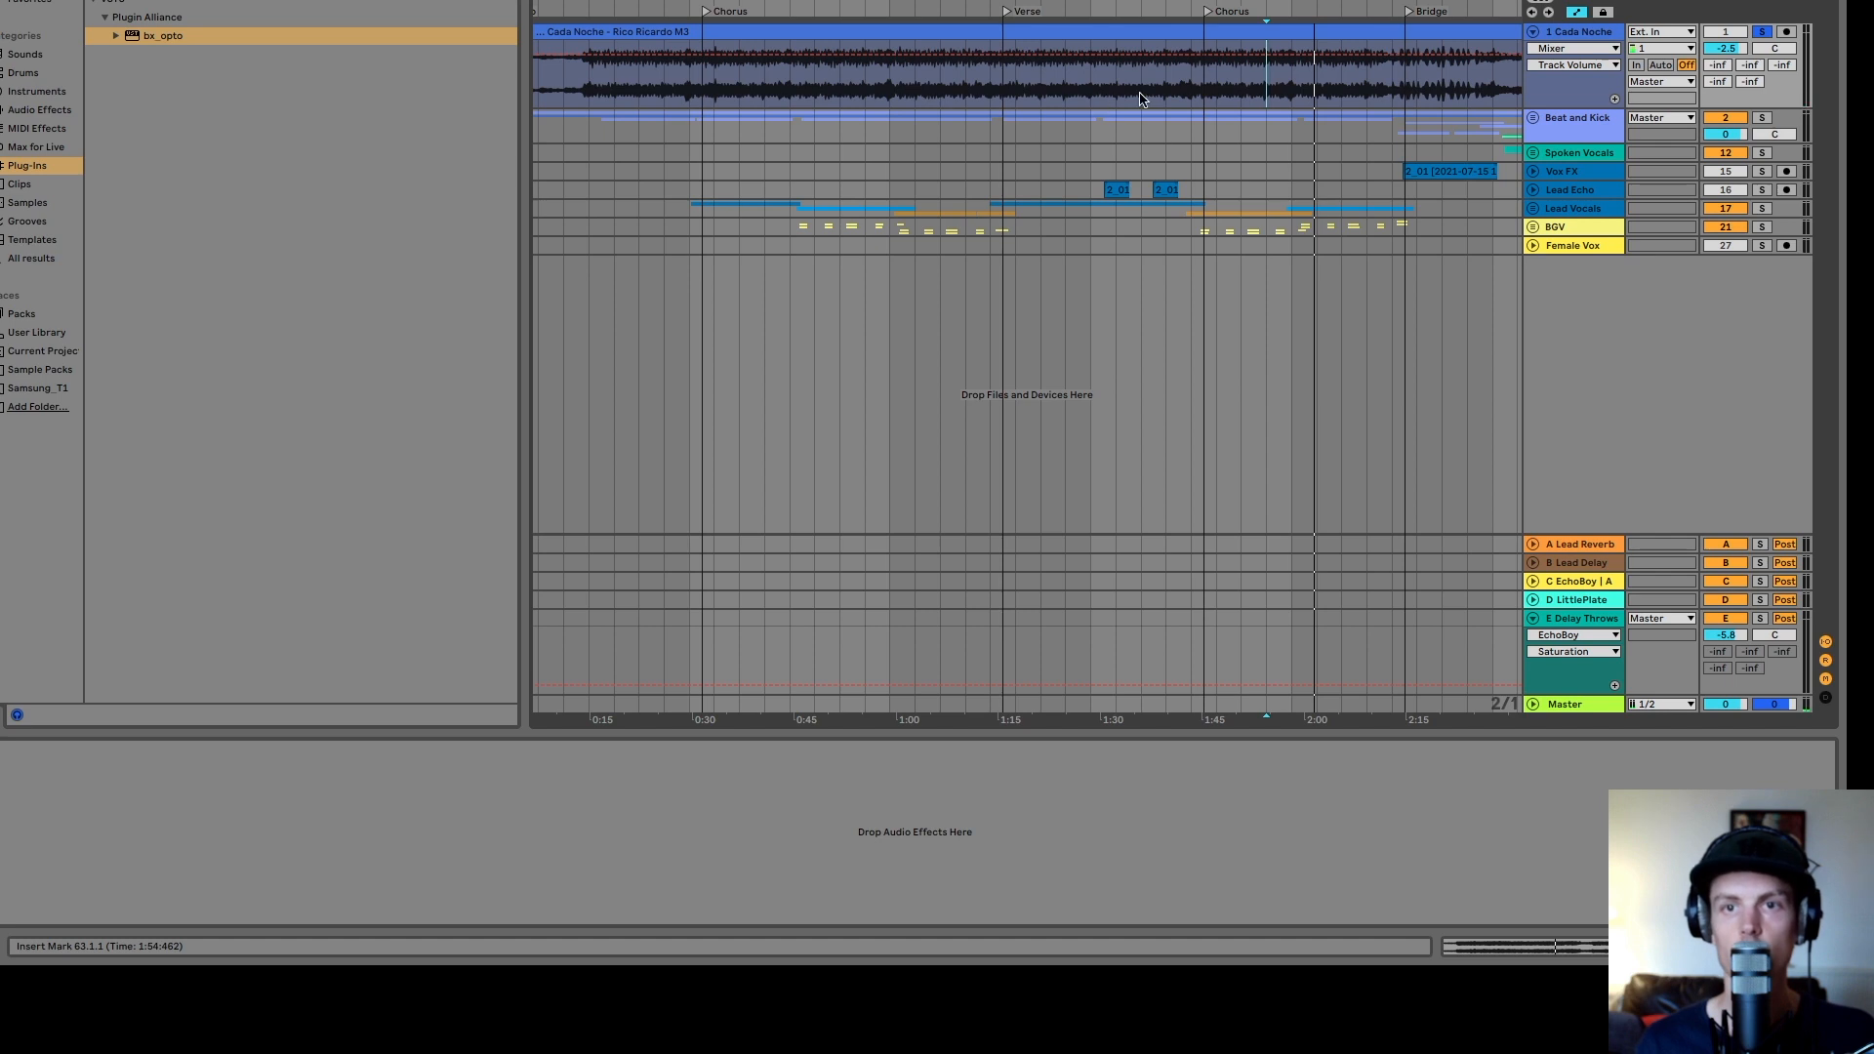
key("space")
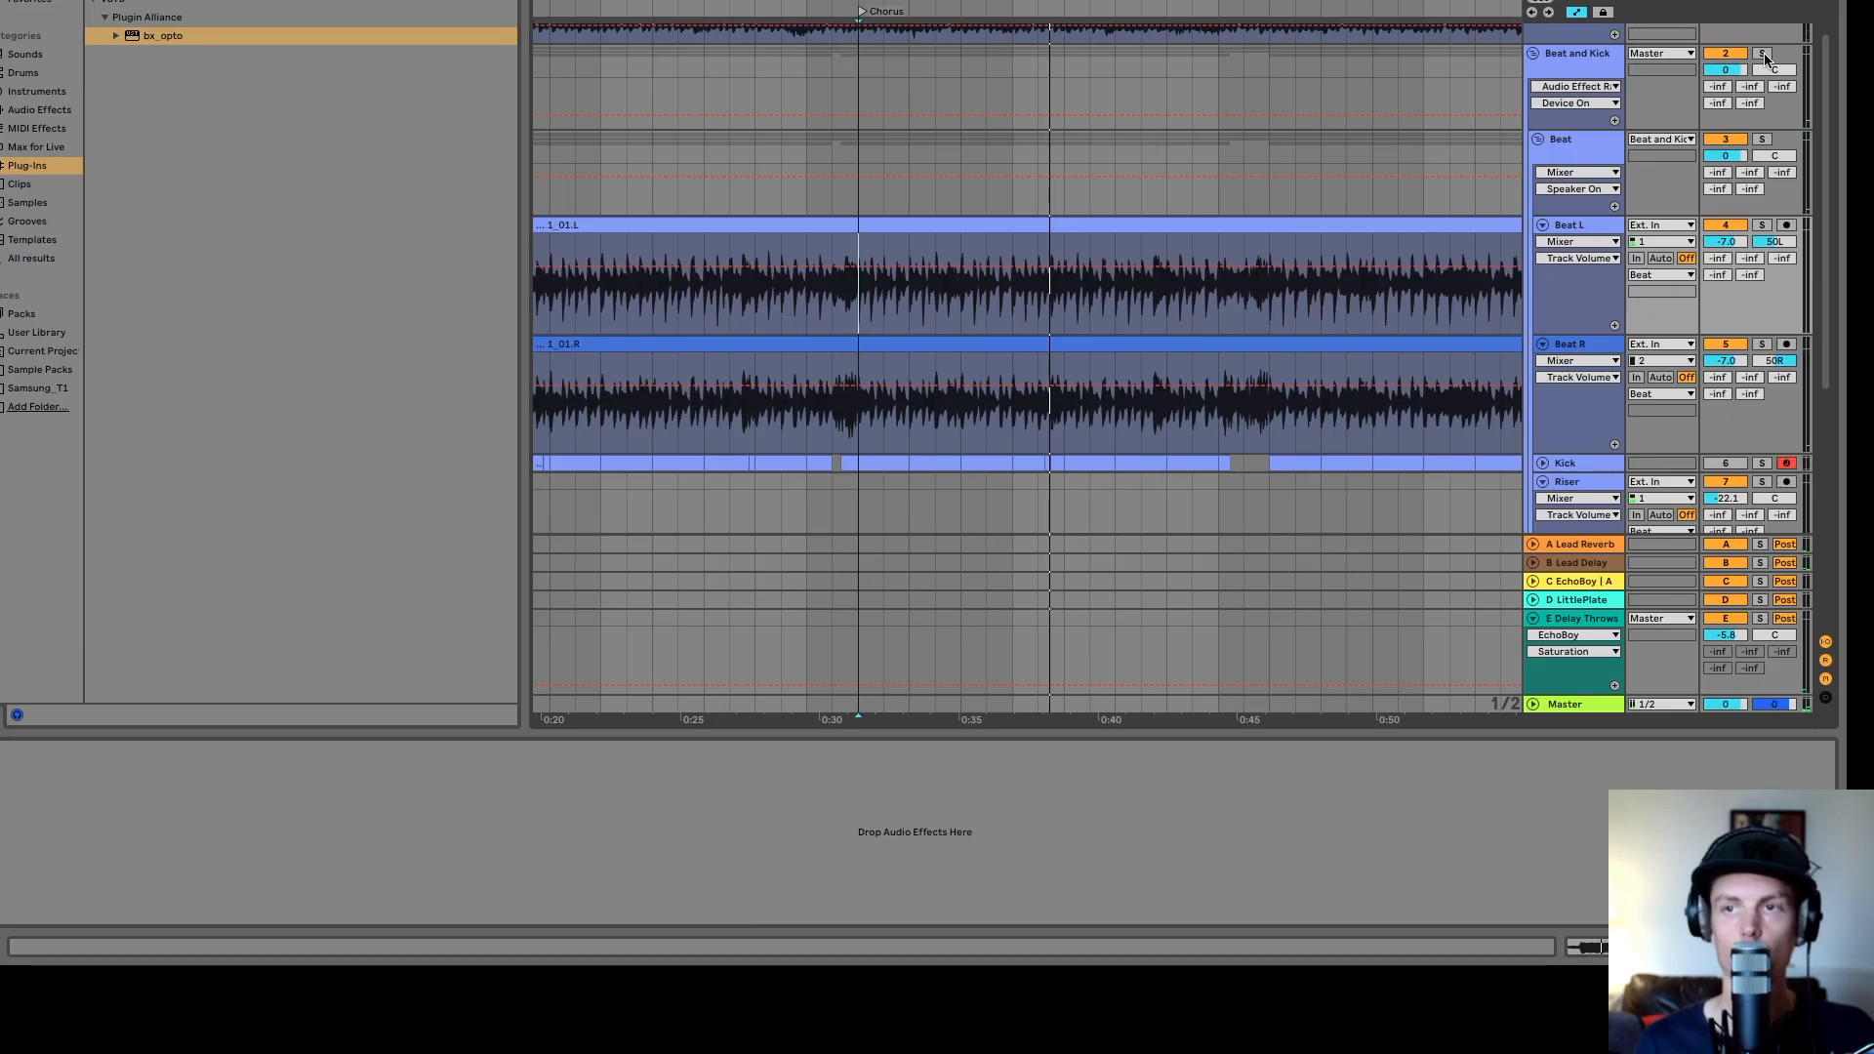
- Solo the Beat and Kick group and start playback
left_click(1764, 54)
key("space")
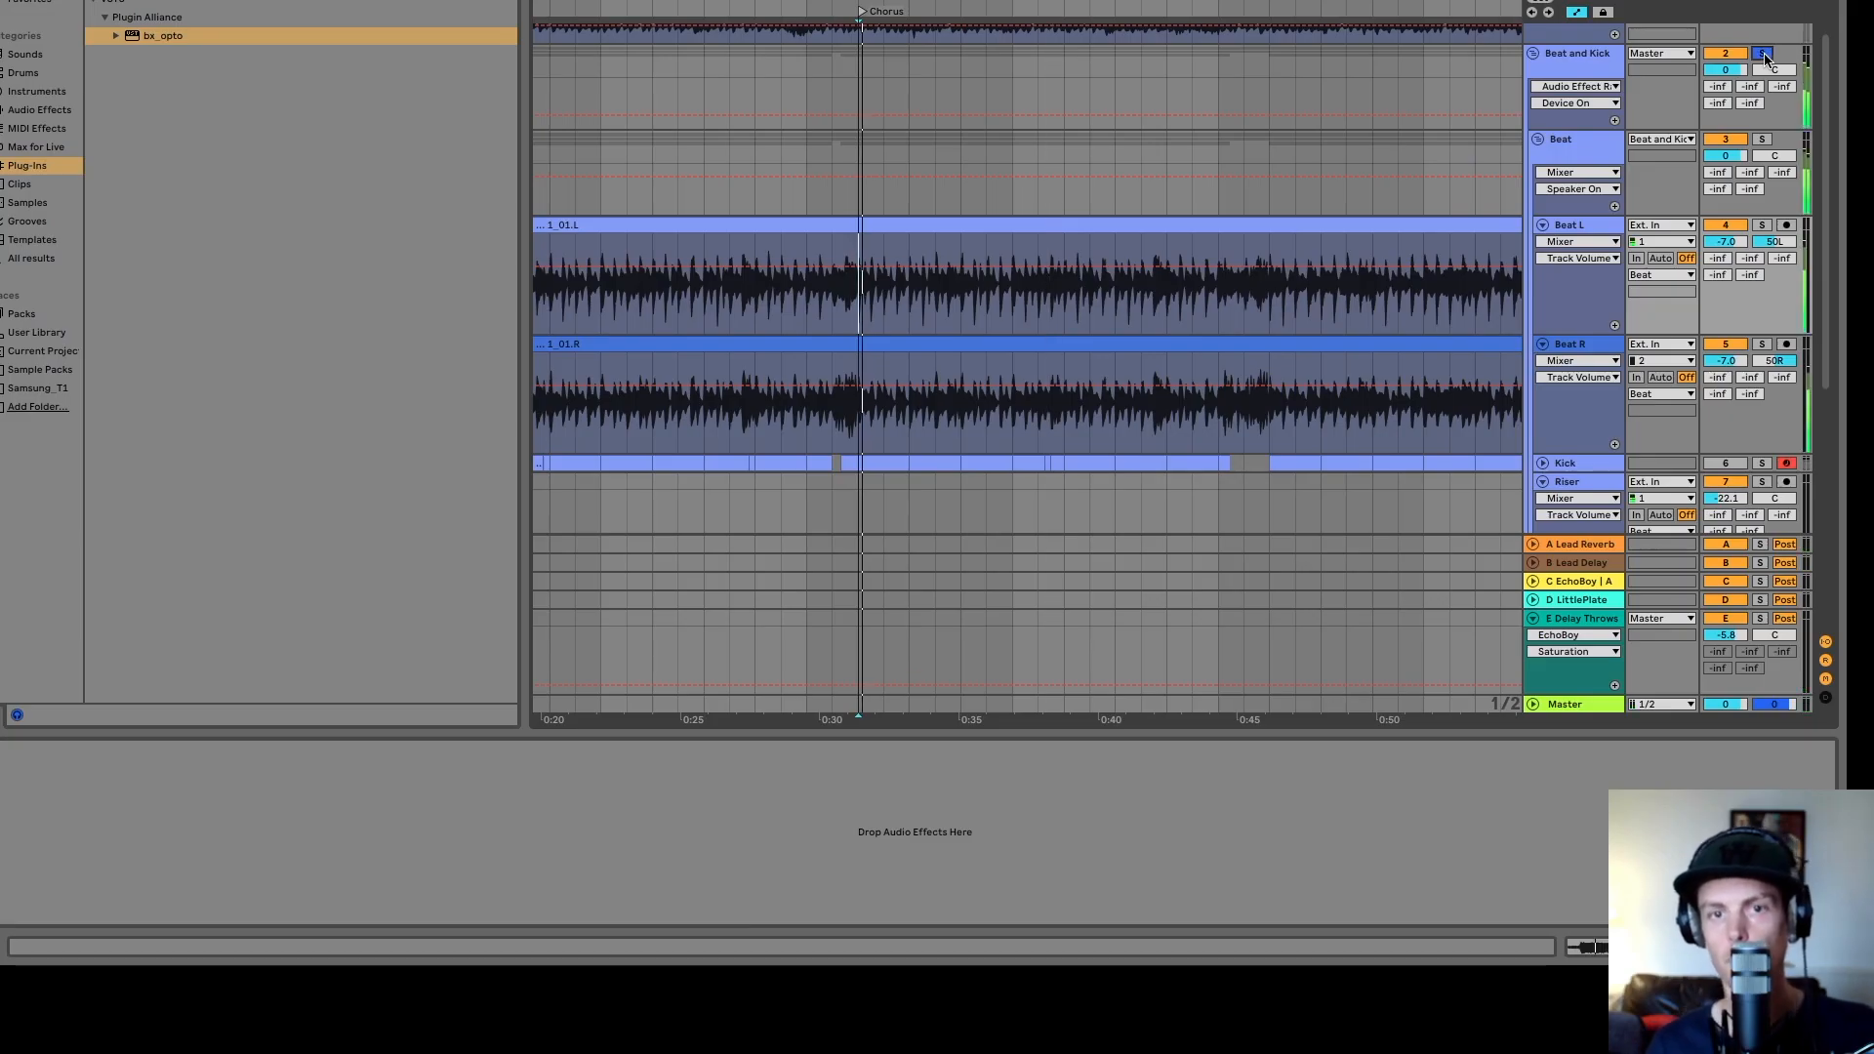
- Open the Kick track's devices and compare its sound with the EQ Eight bypassed and re-enabled
left_click(1562, 70)
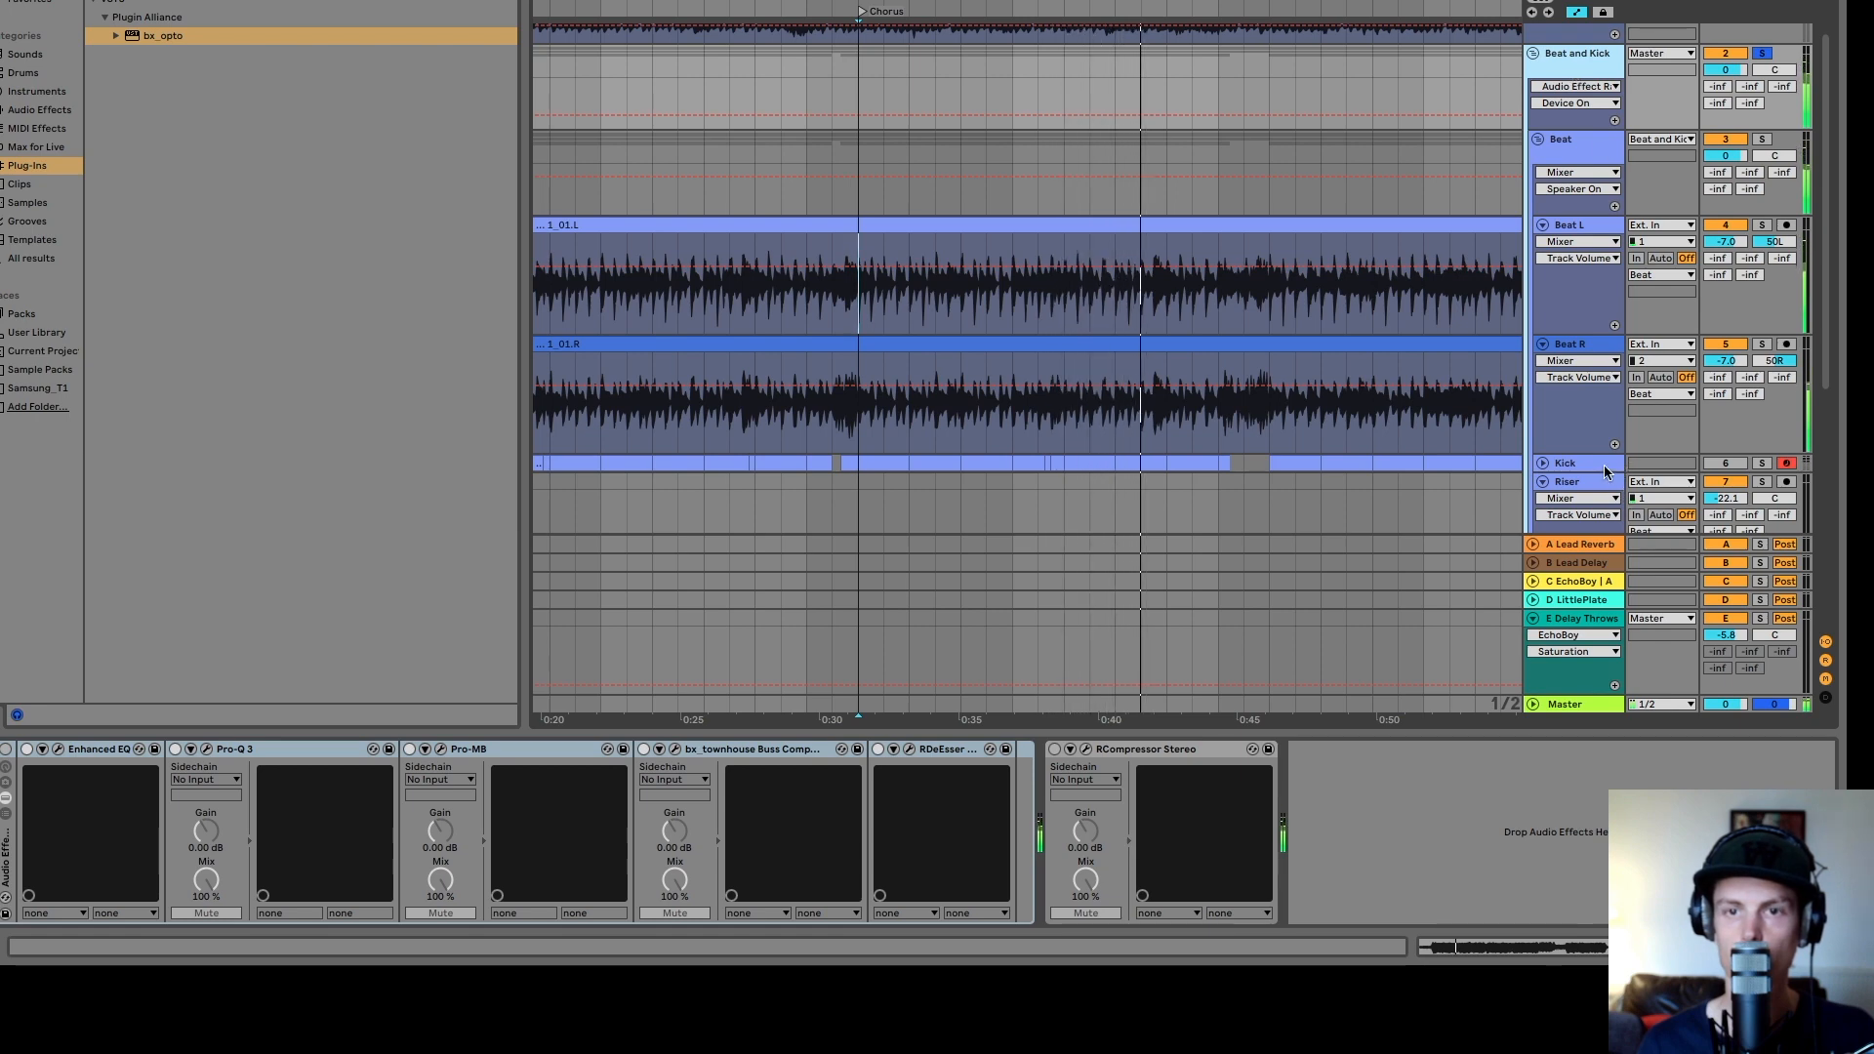
left_click(1560, 462)
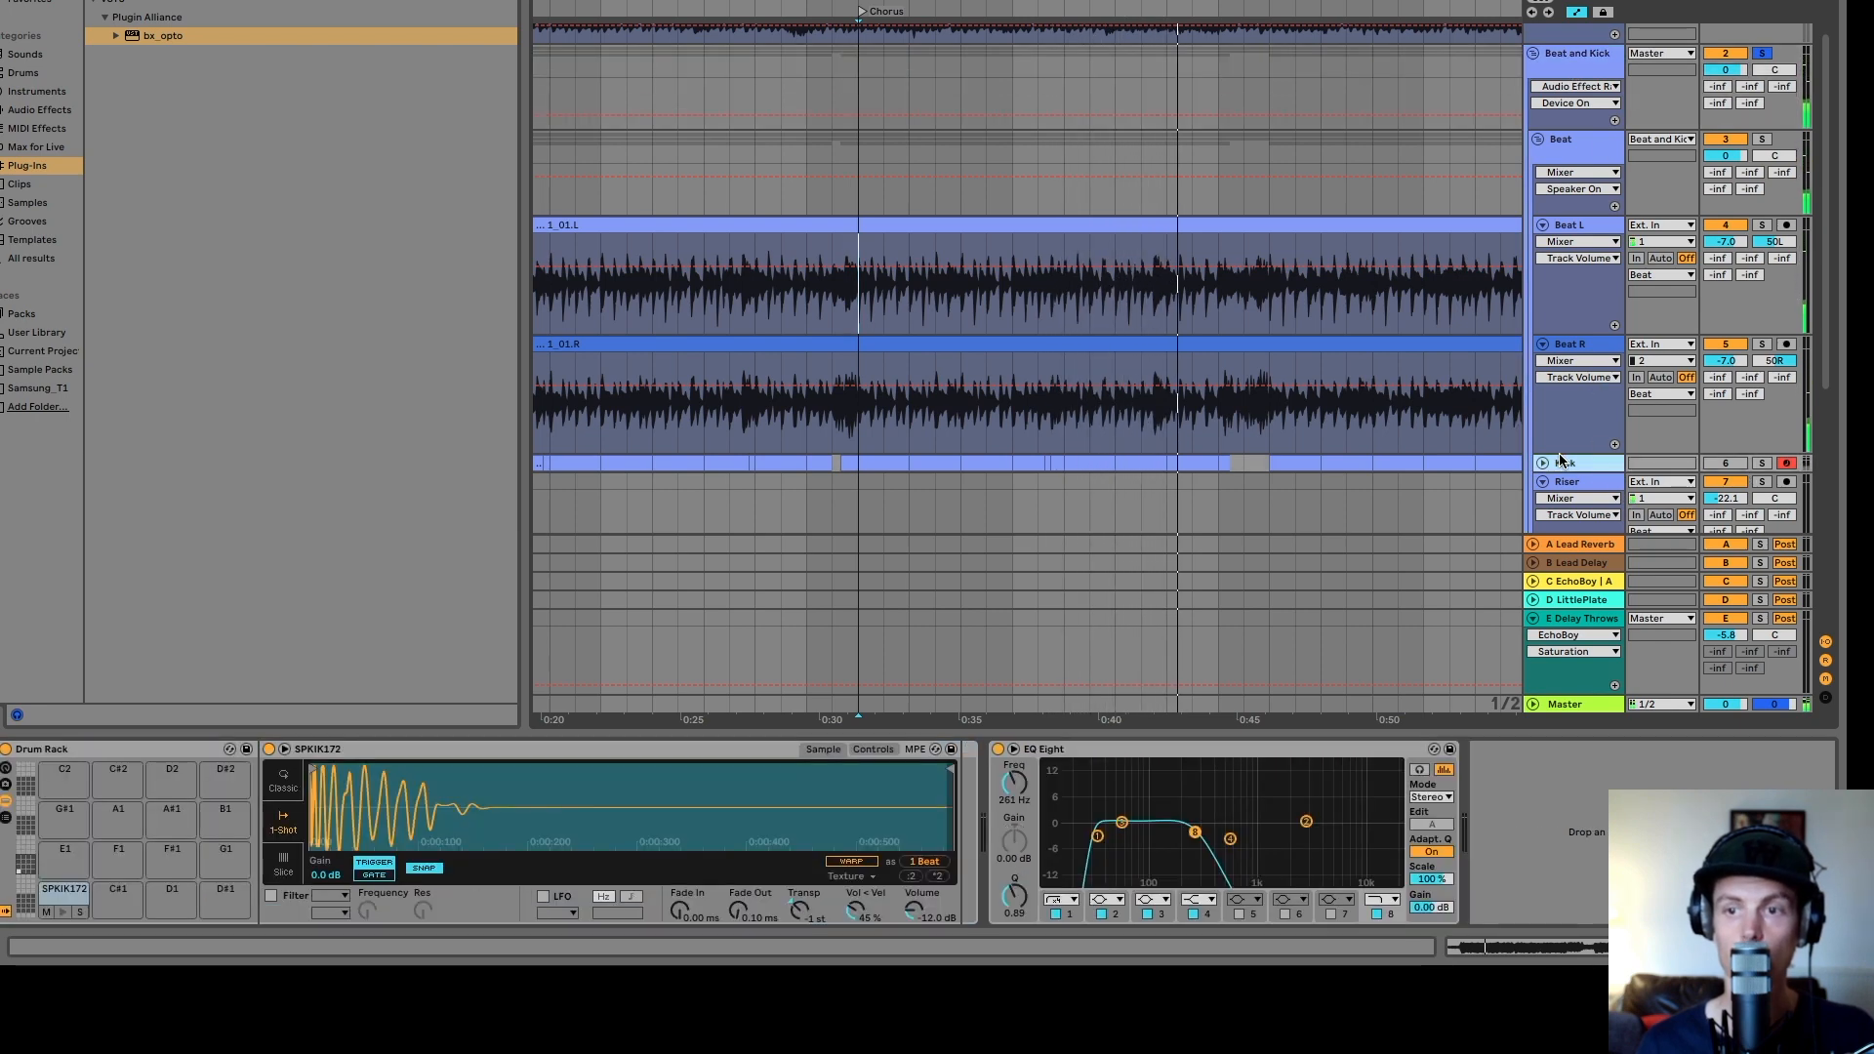
left_click(1543, 462)
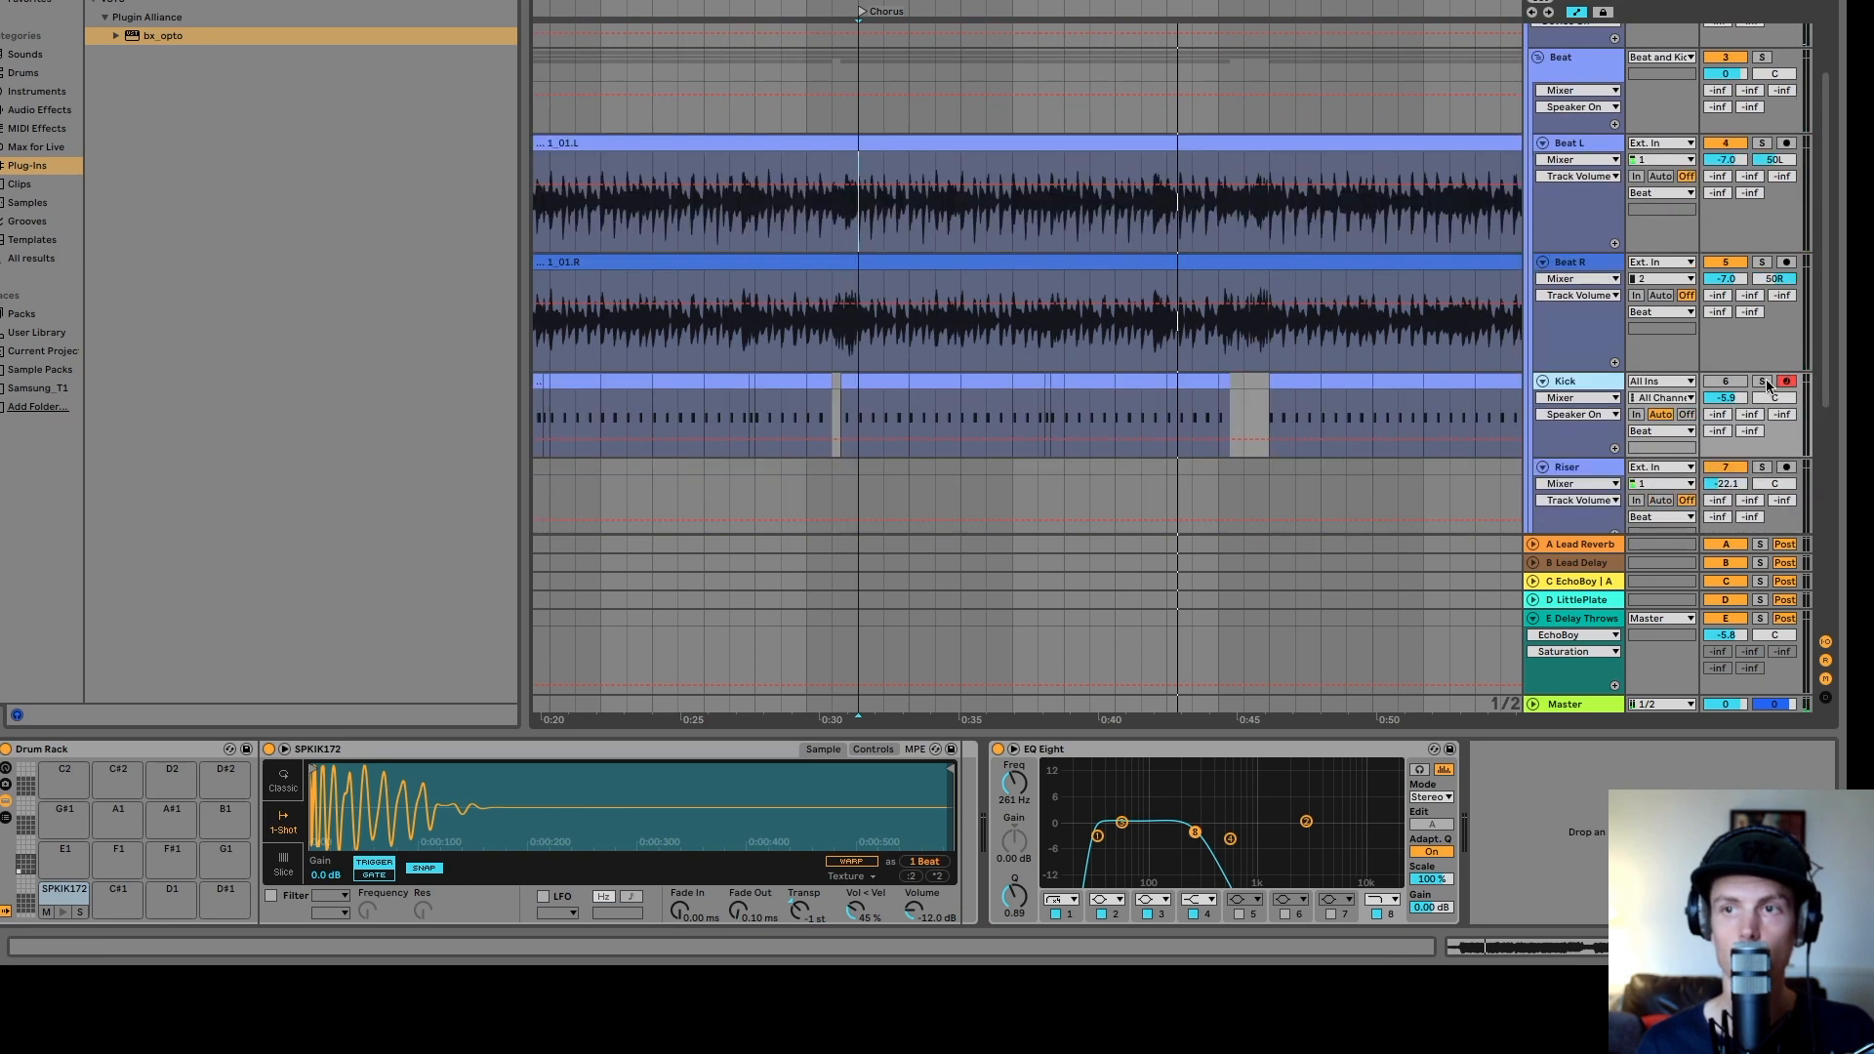
left_click(64, 913)
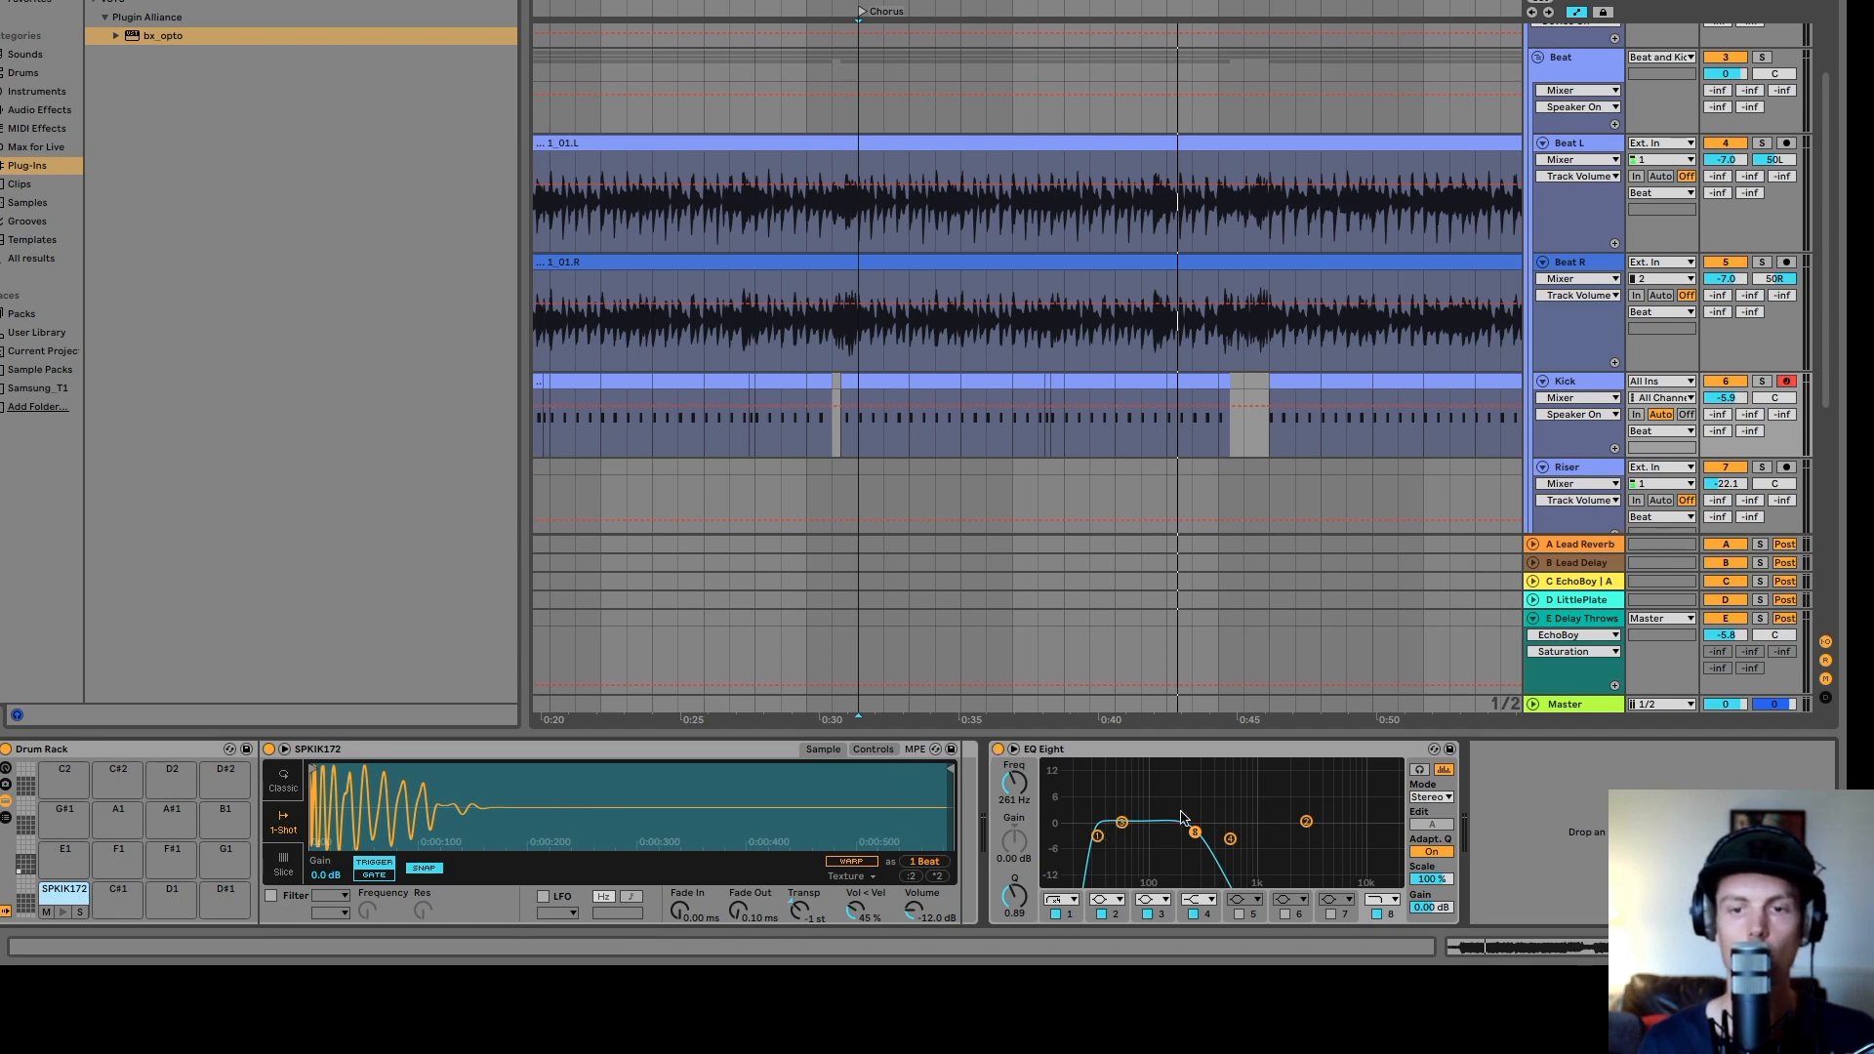
left_click(999, 750)
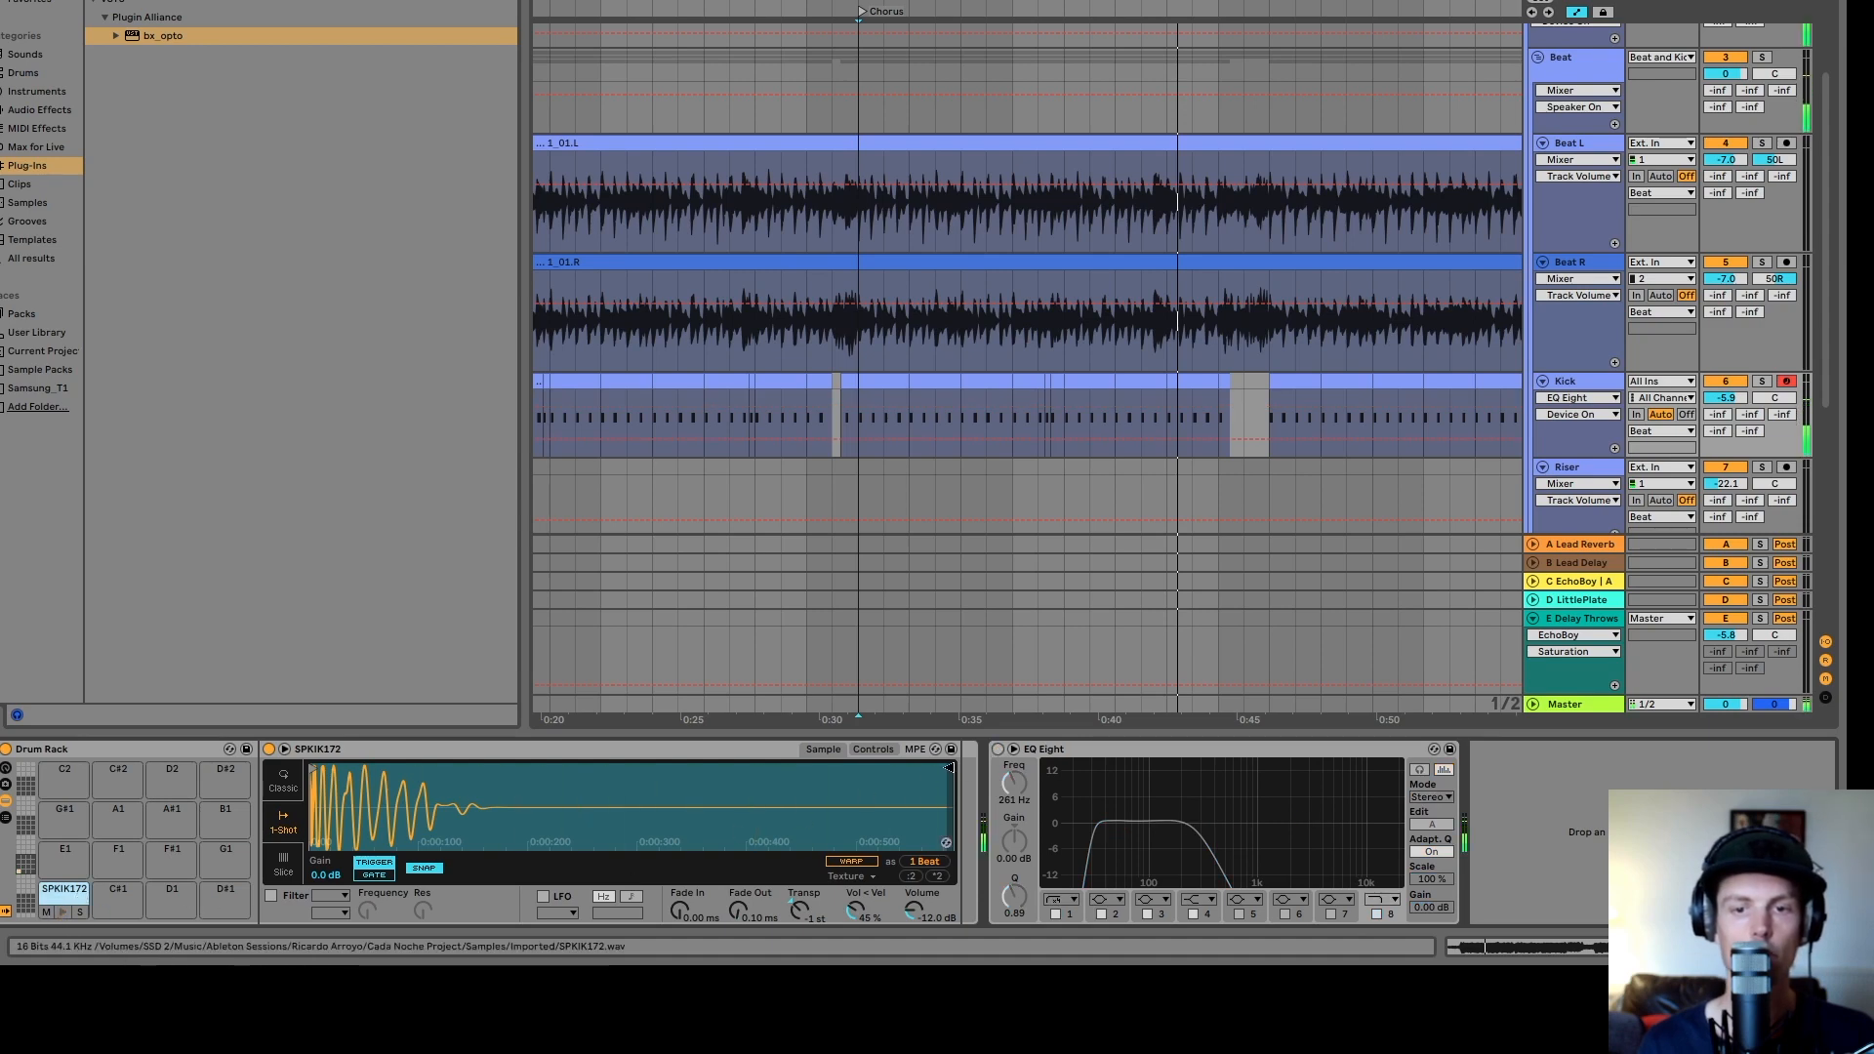
left_click(1000, 750)
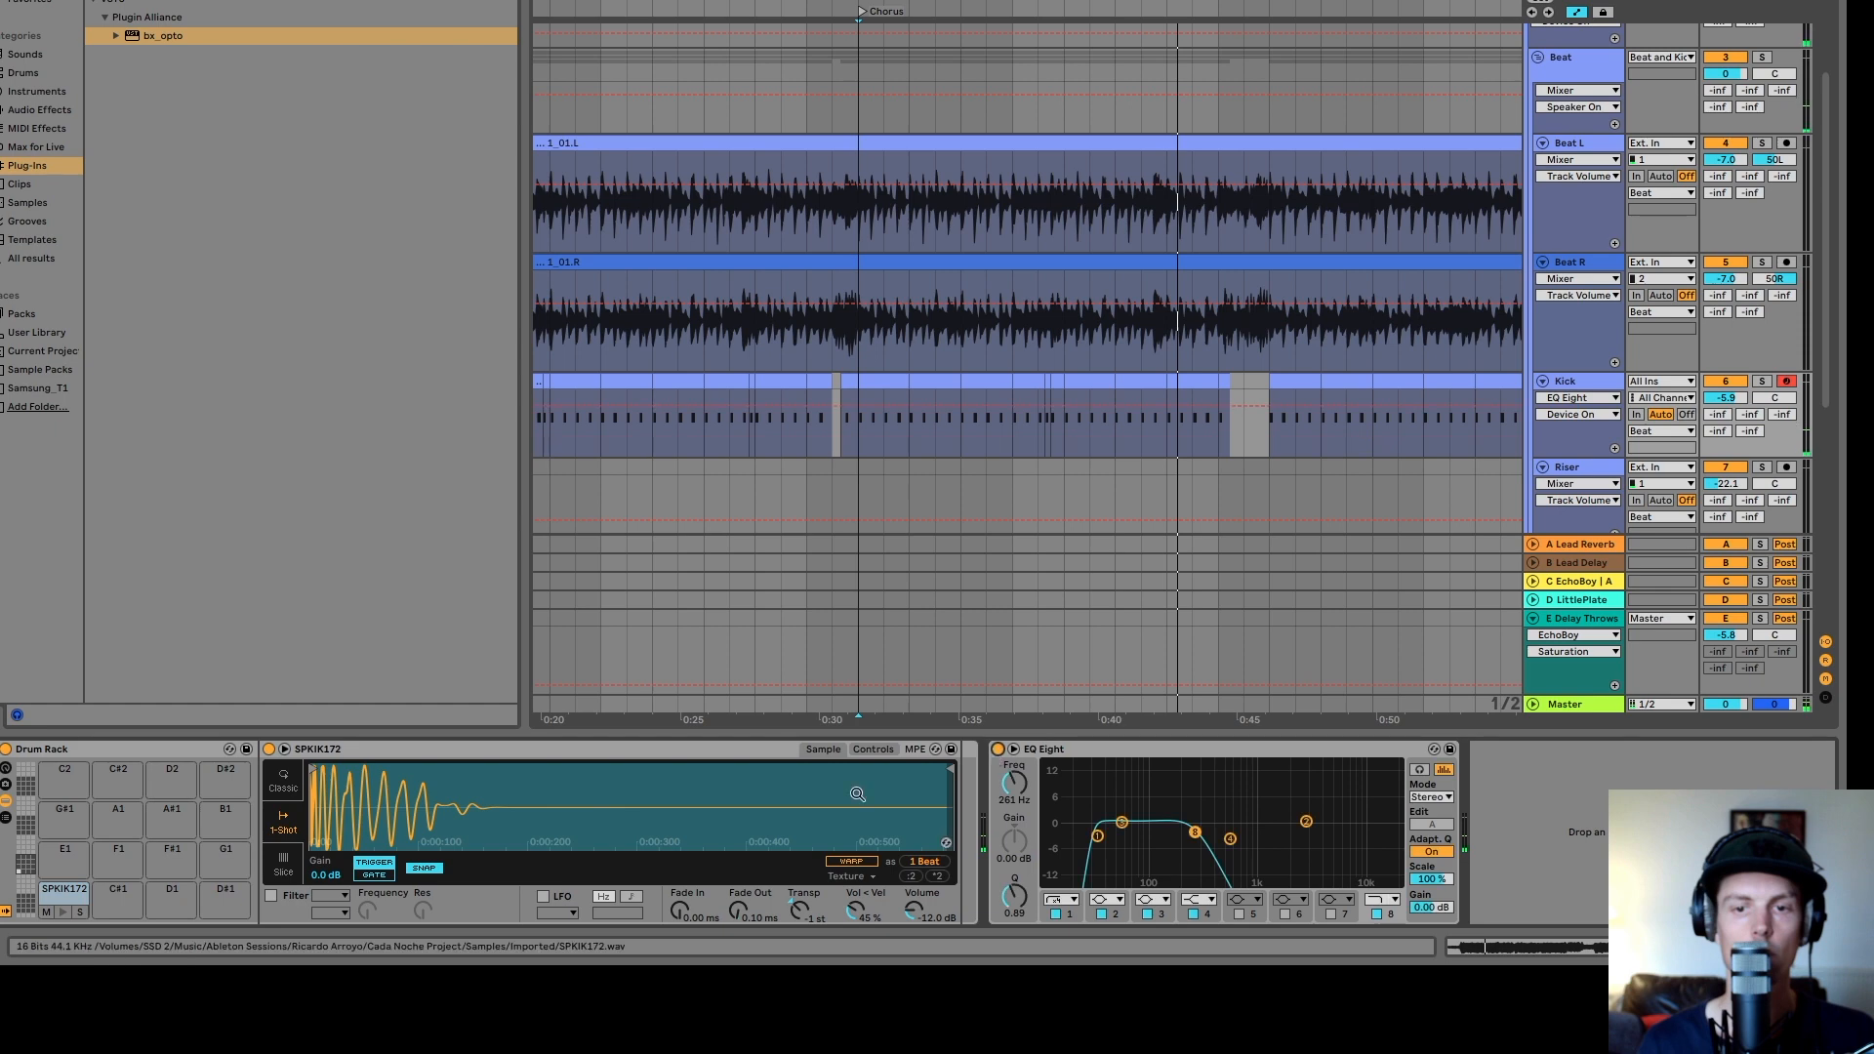
left_click(61, 915)
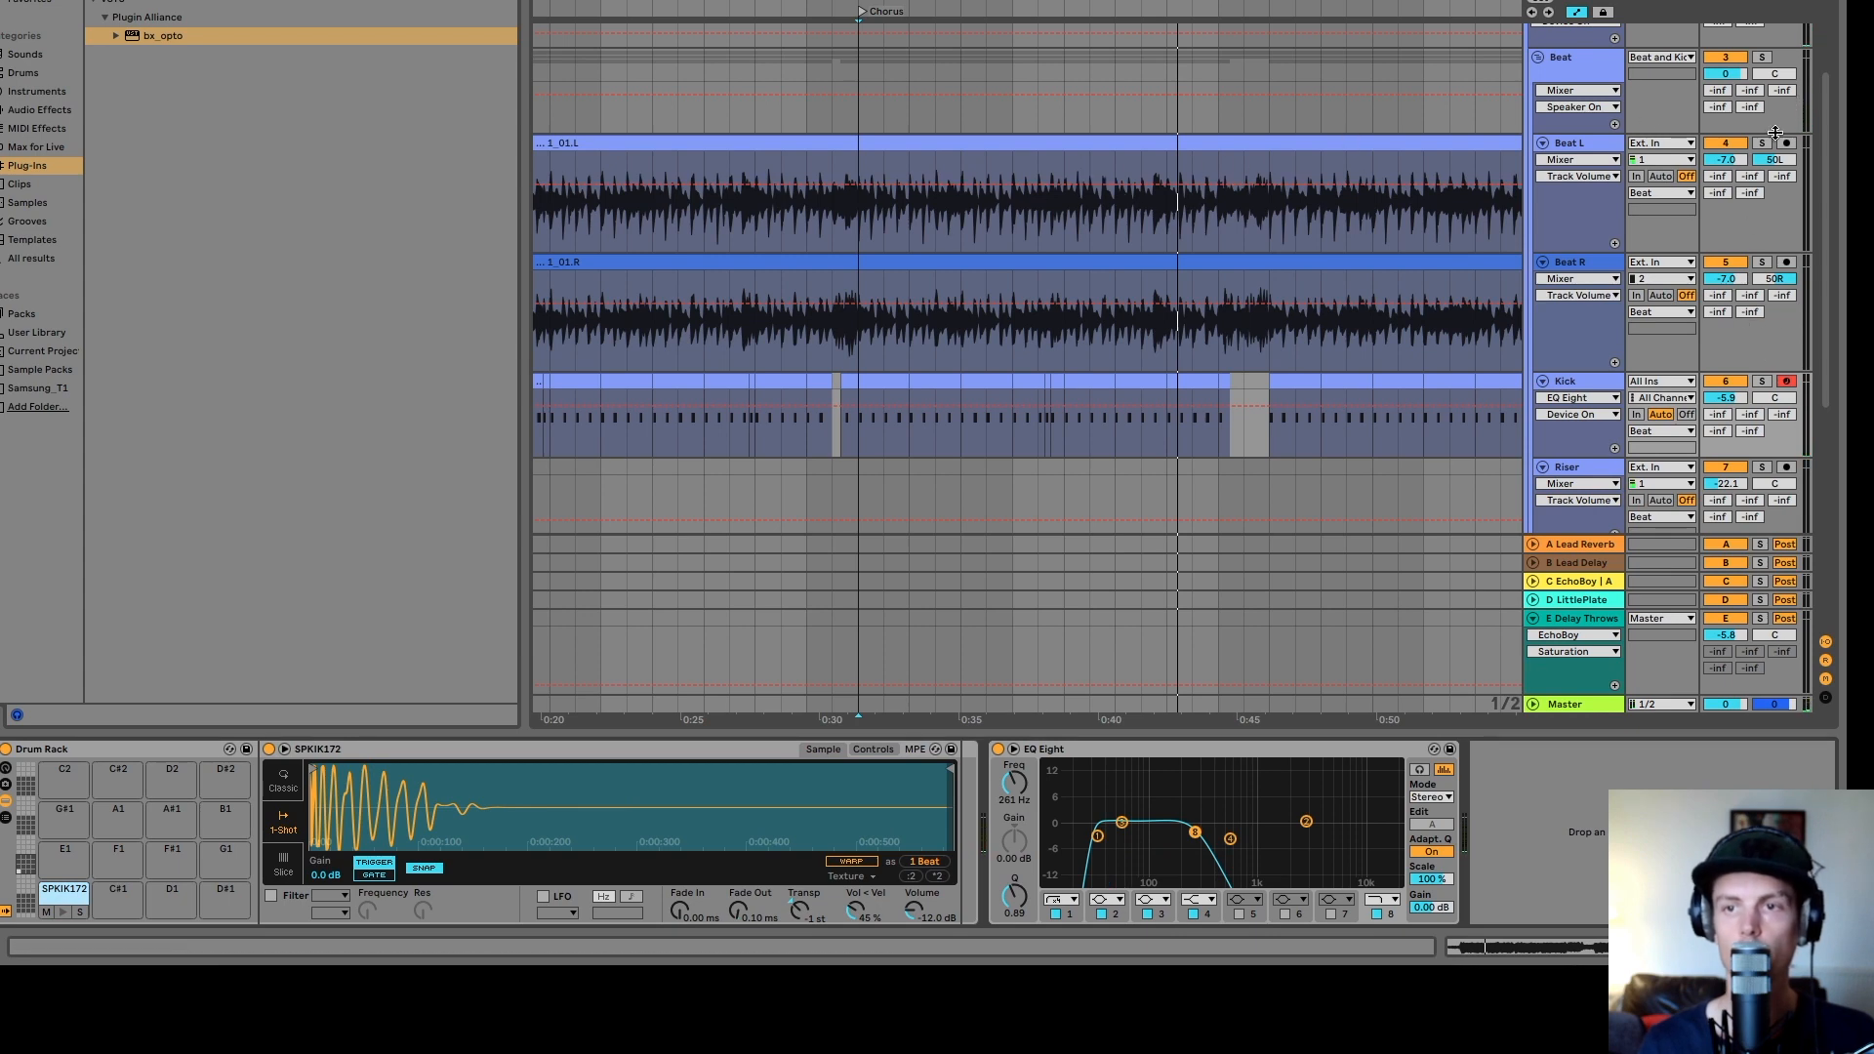
- Mute the Kick track, play from about 0:31, and unmute it again to hear the difference
left_click(1727, 383)
left_click(858, 230)
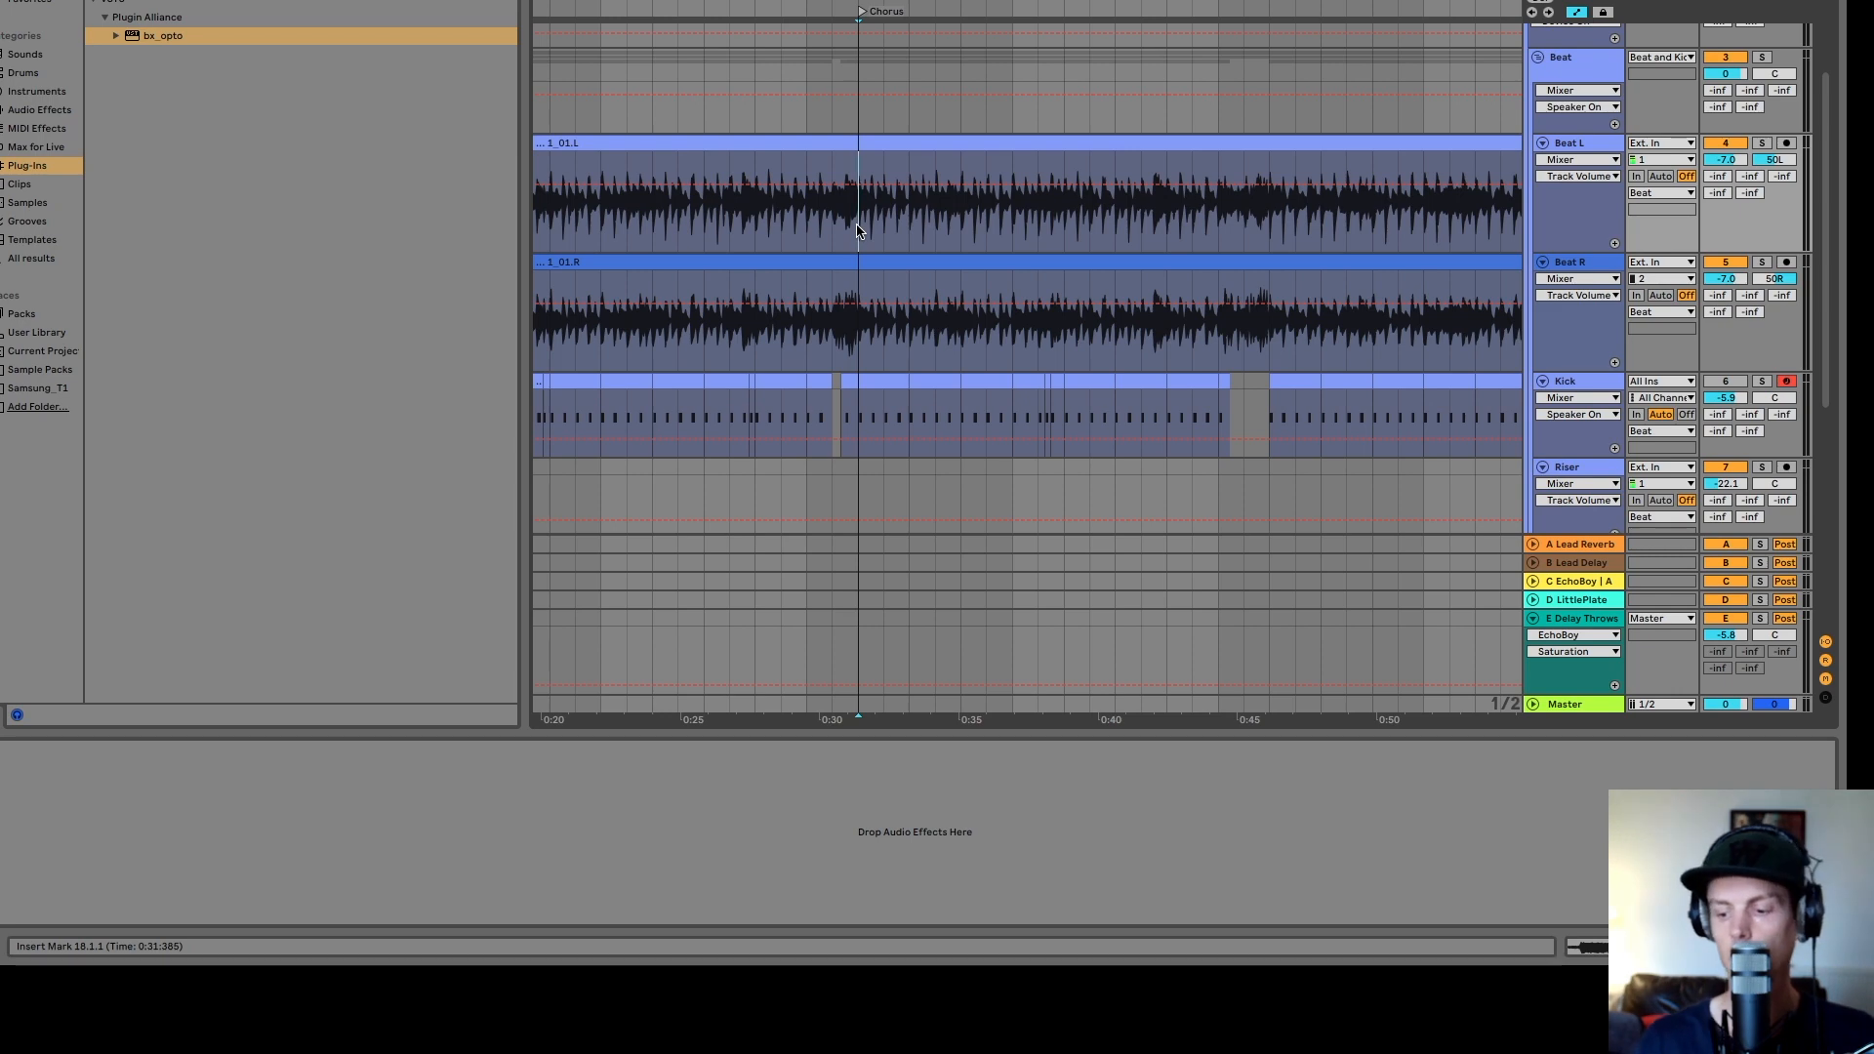
scroll(858, 230, "up", 2)
key("space")
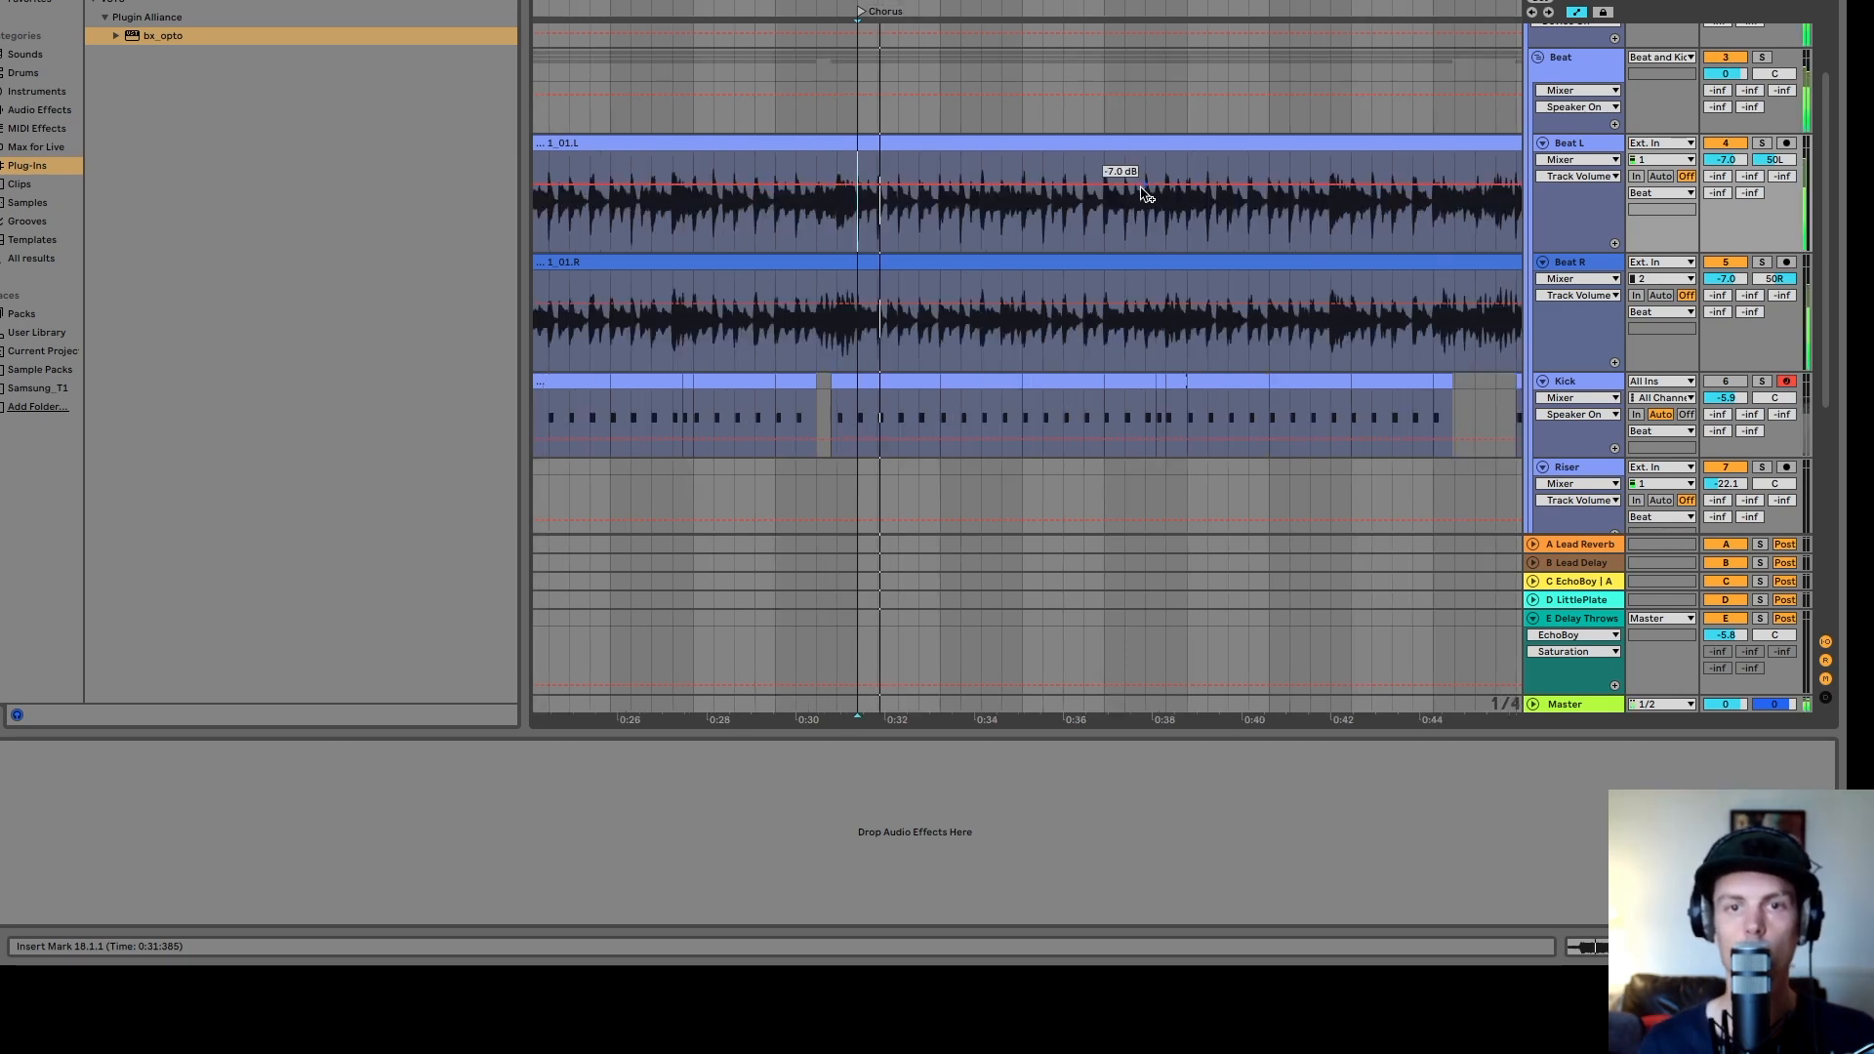
left_click(1726, 382)
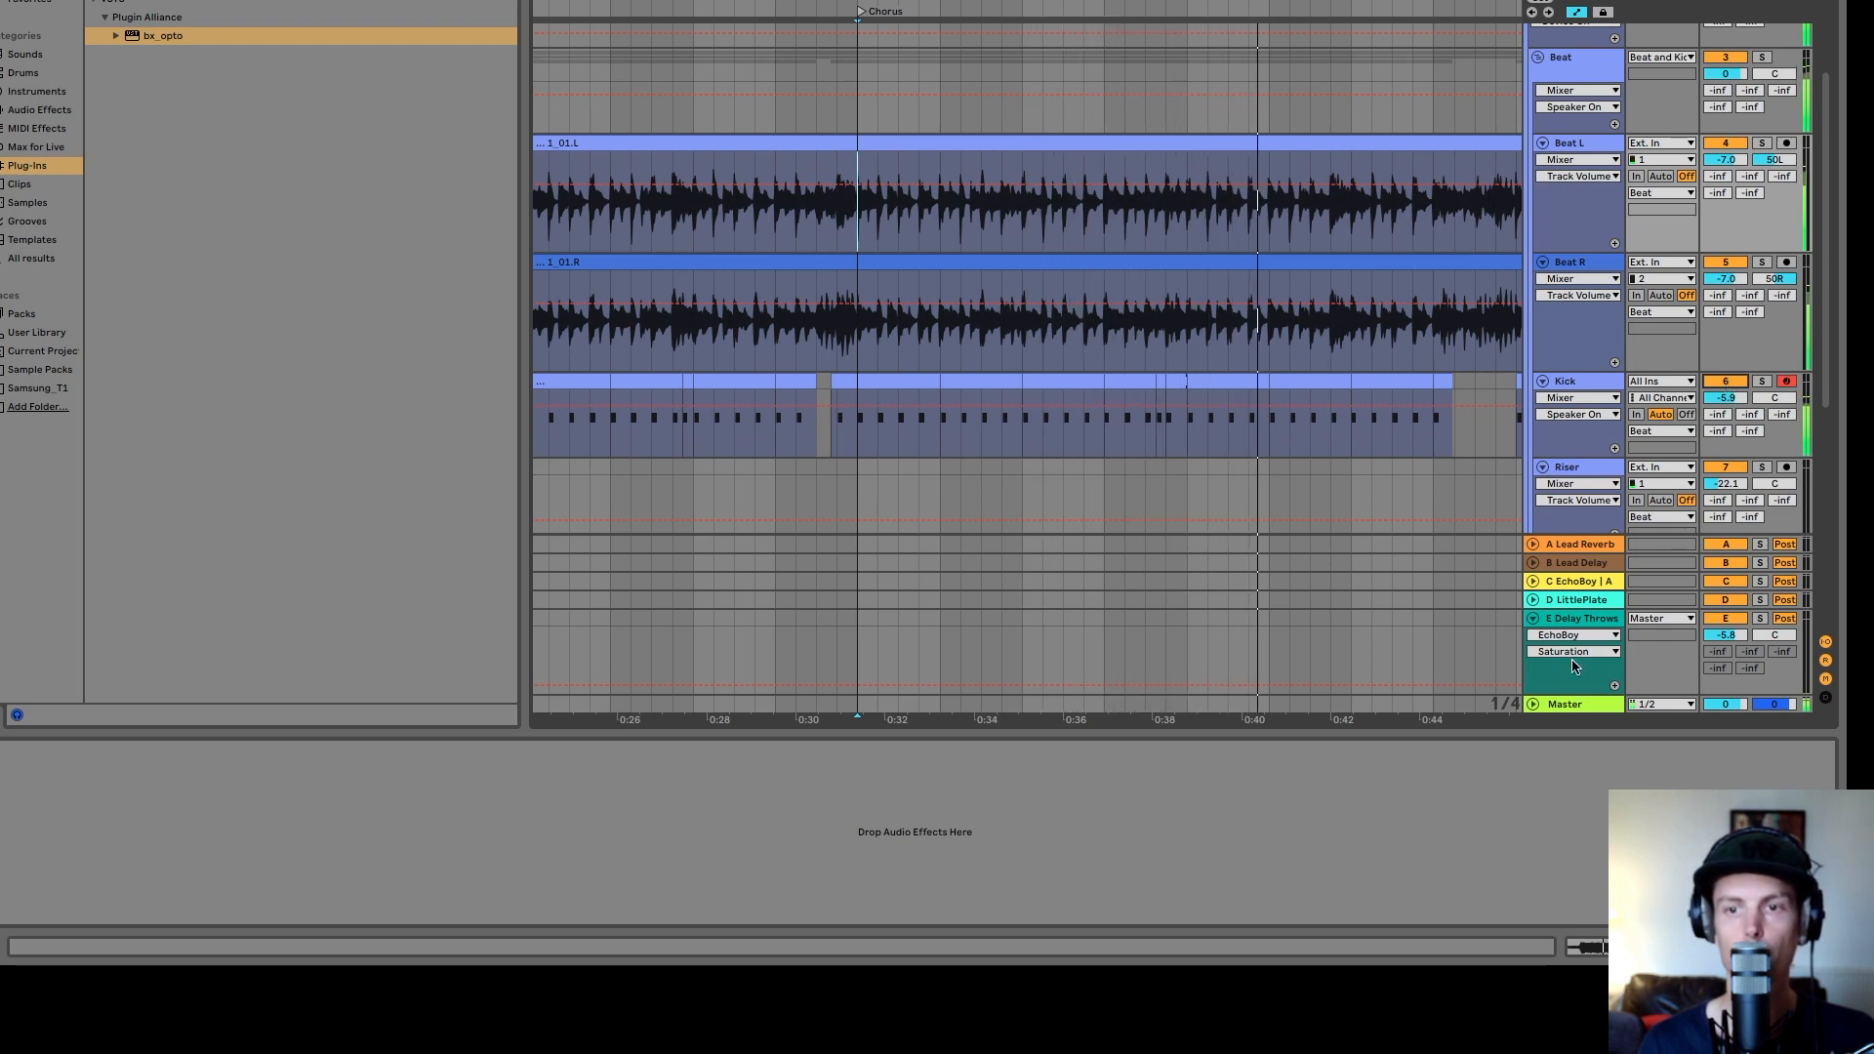
- Mute and unmute the Kick track again further along the chorus while listening
left_click_drag(1483, 721, 1035, 722)
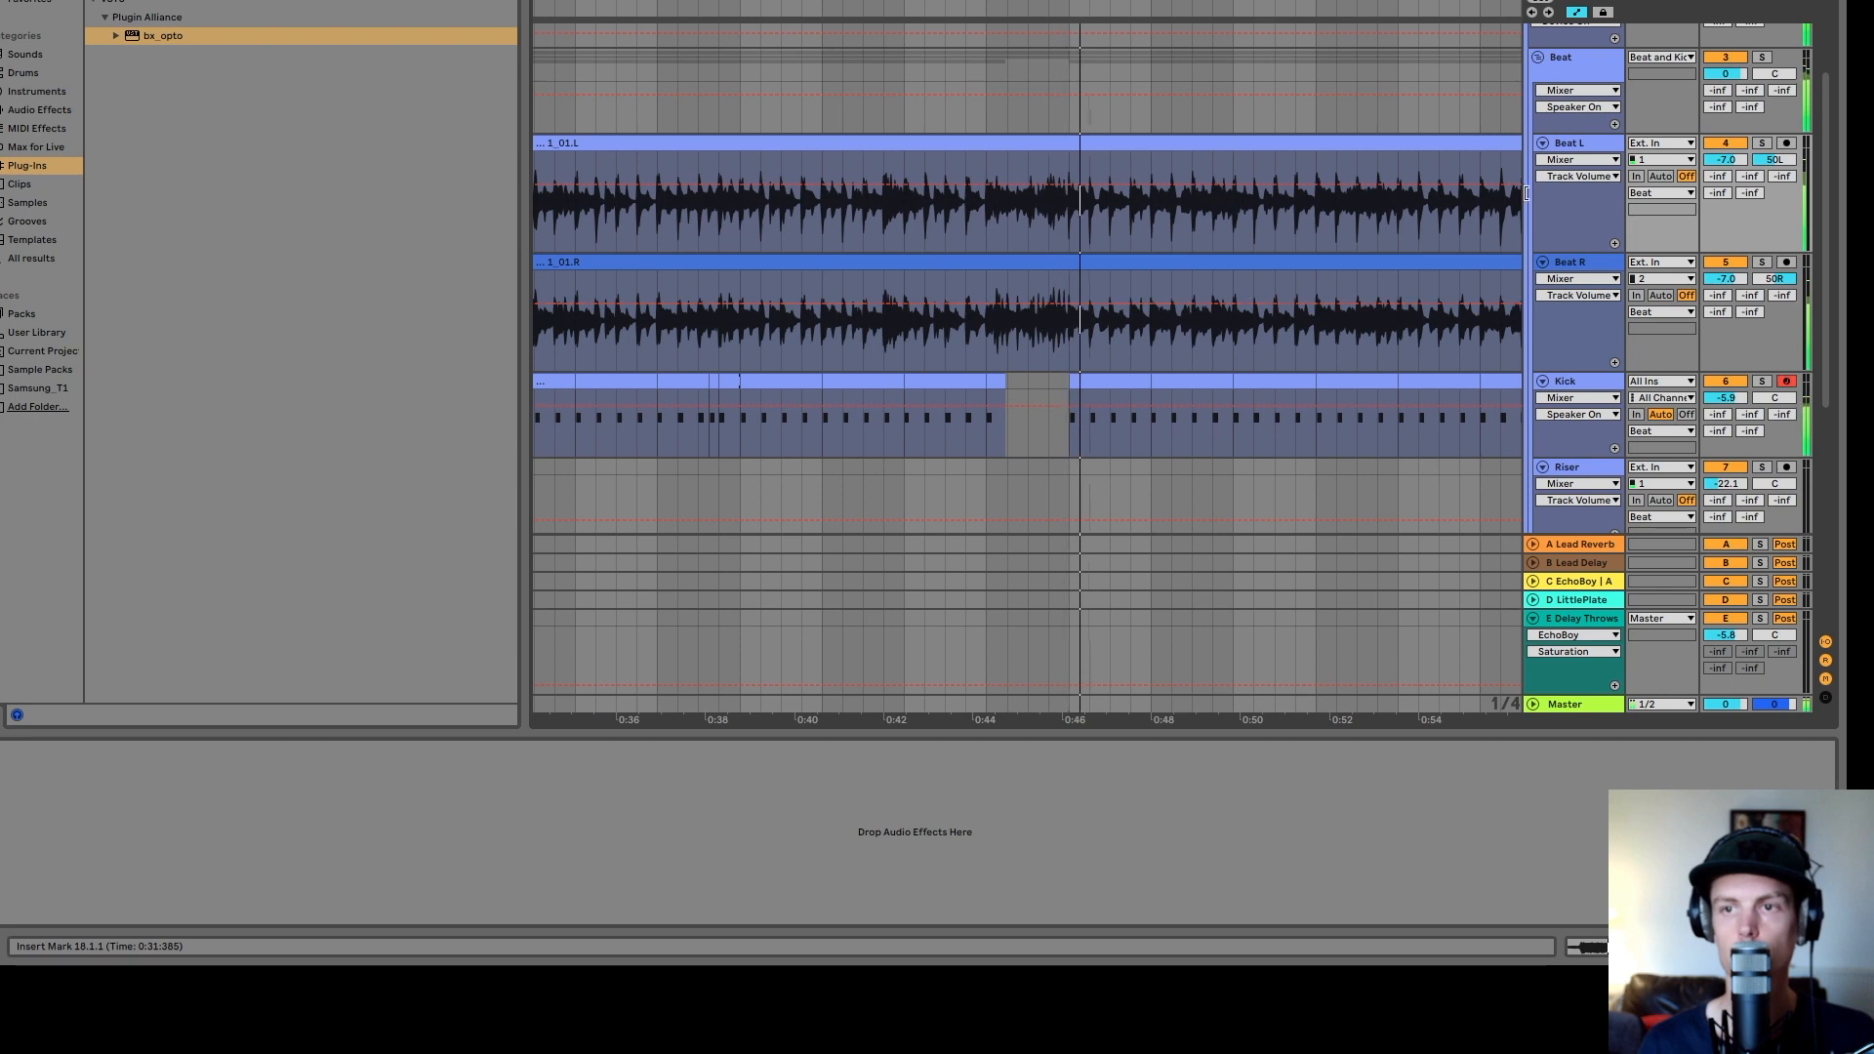
left_click(1310, 235)
key("minus")
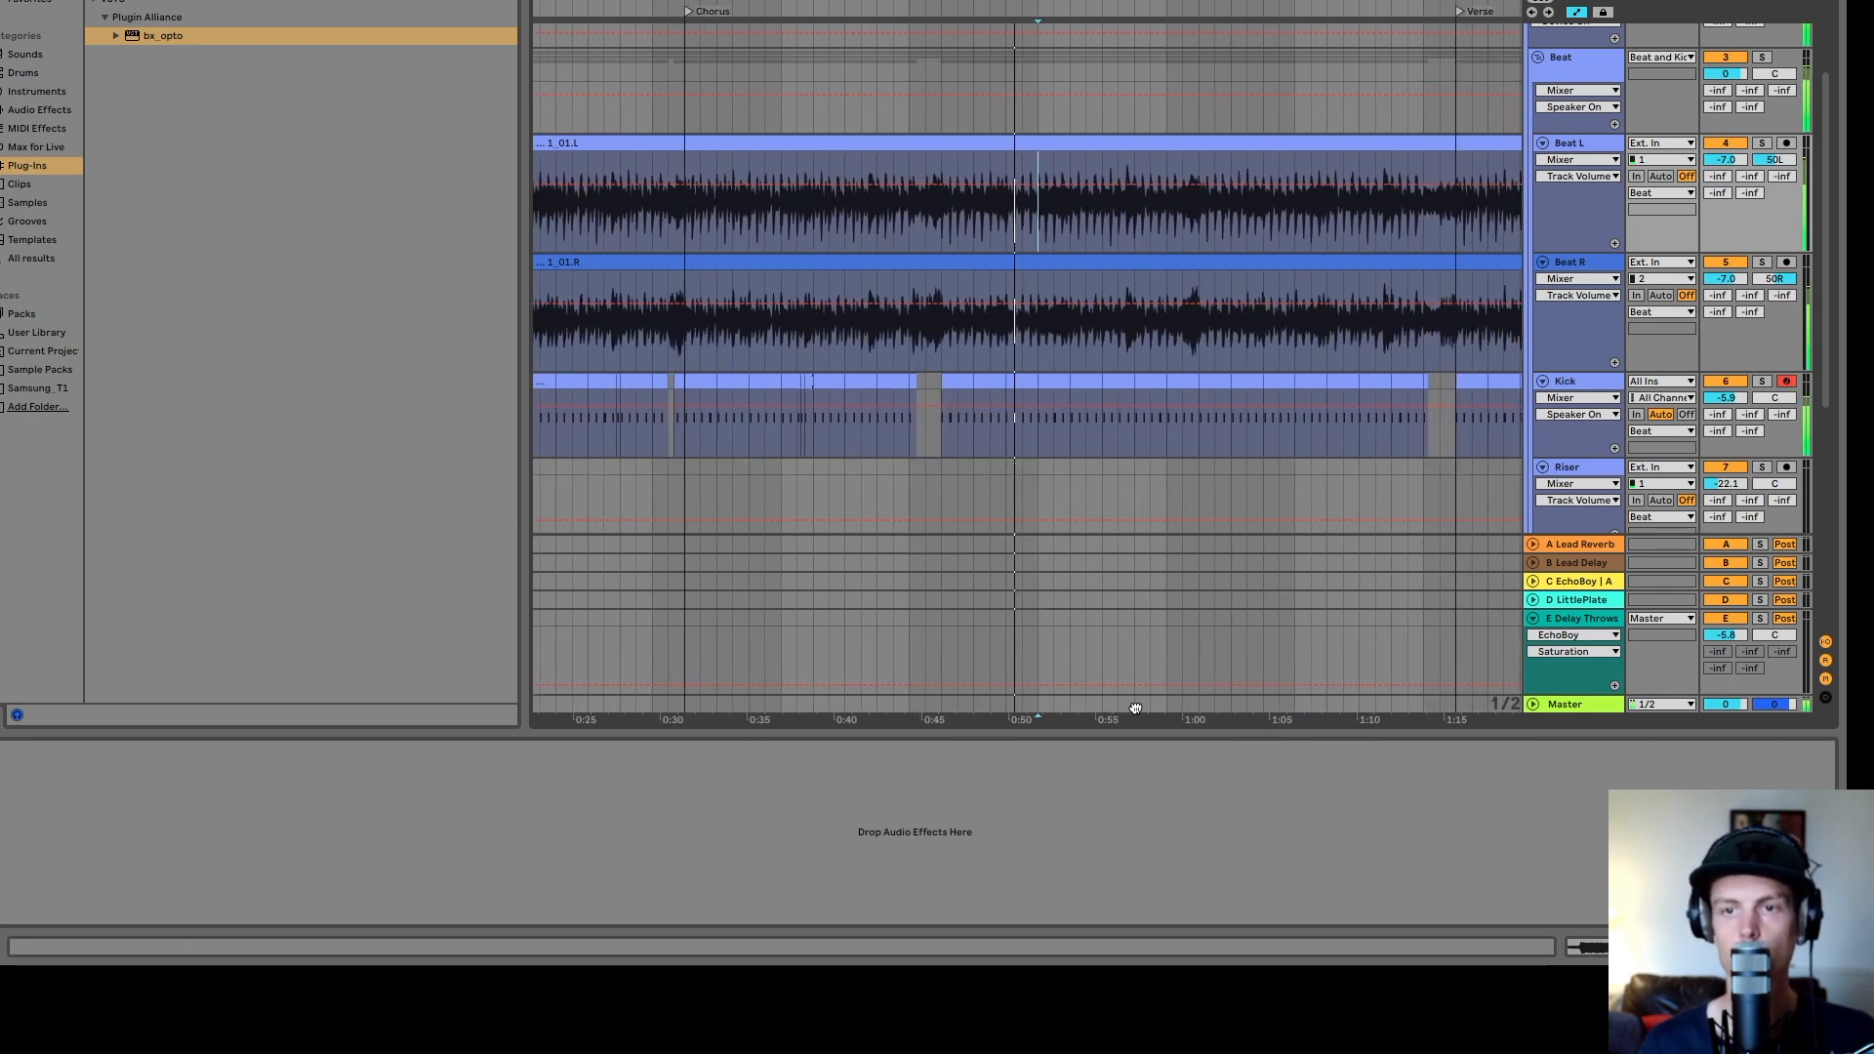
left_click(1726, 381)
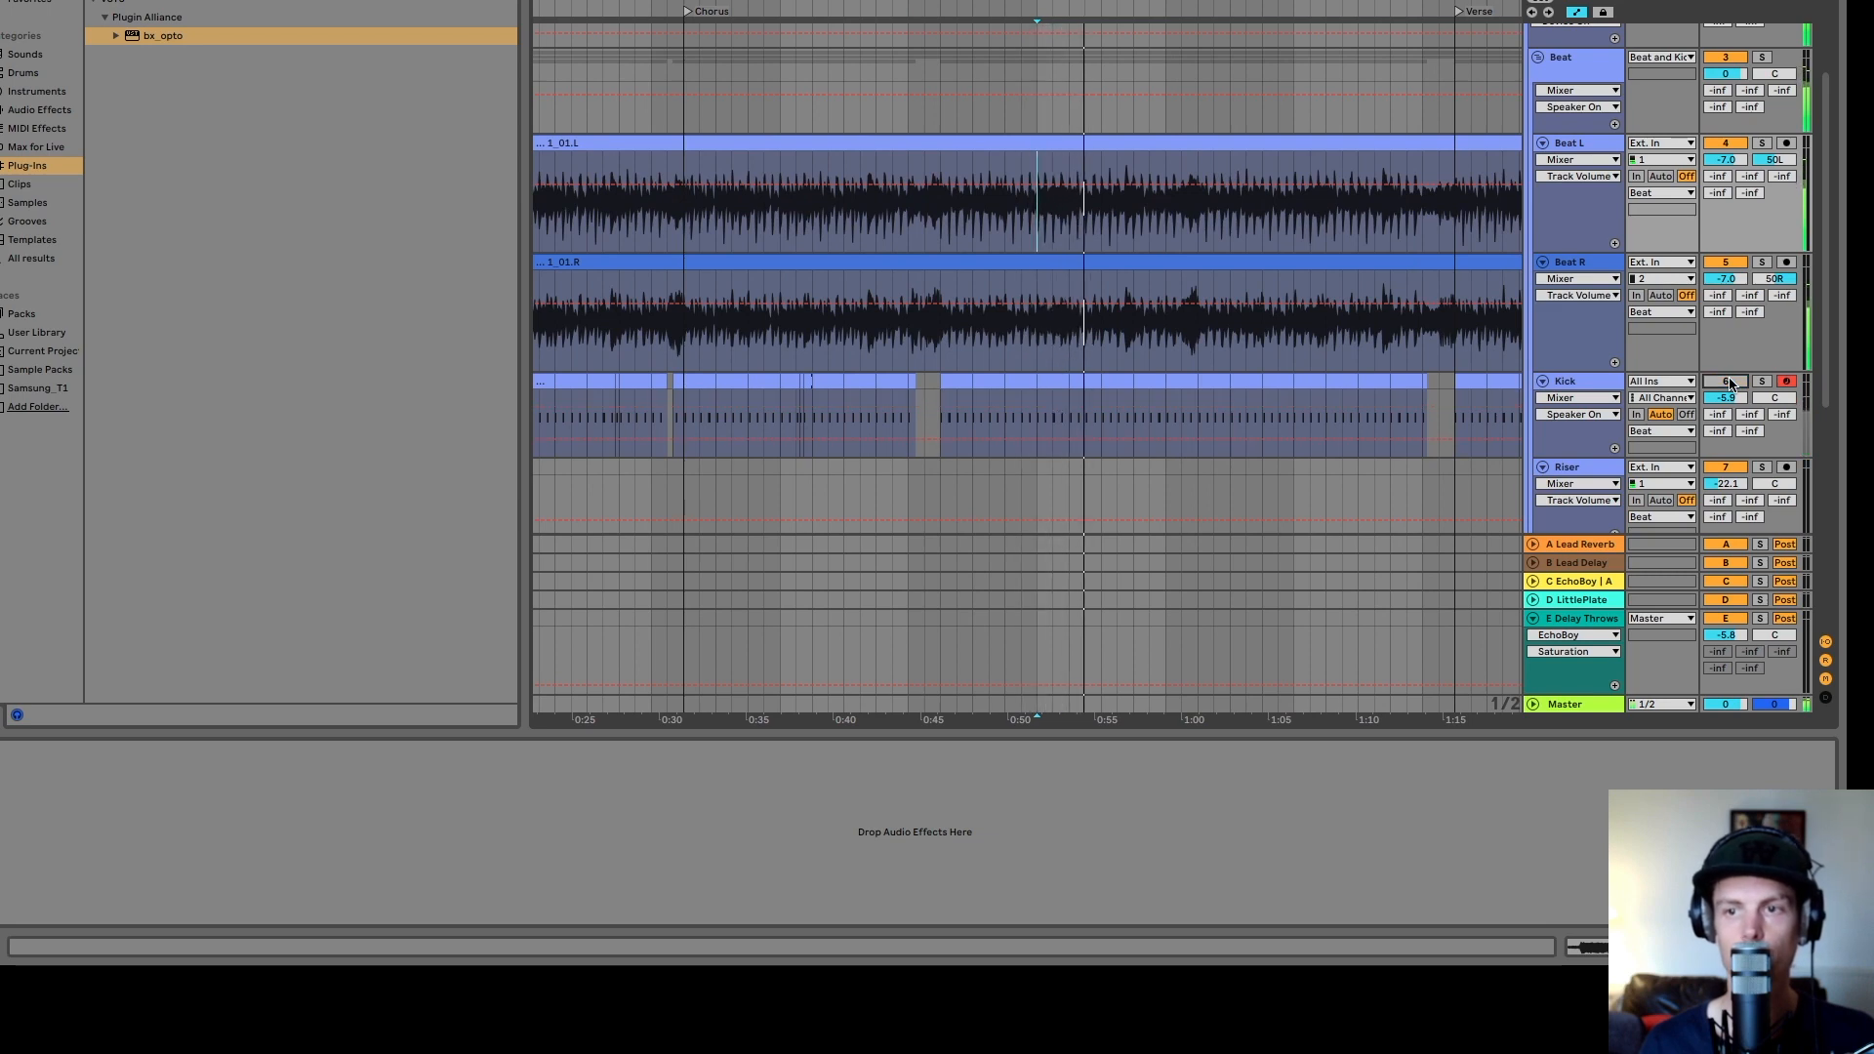
left_click(1730, 385)
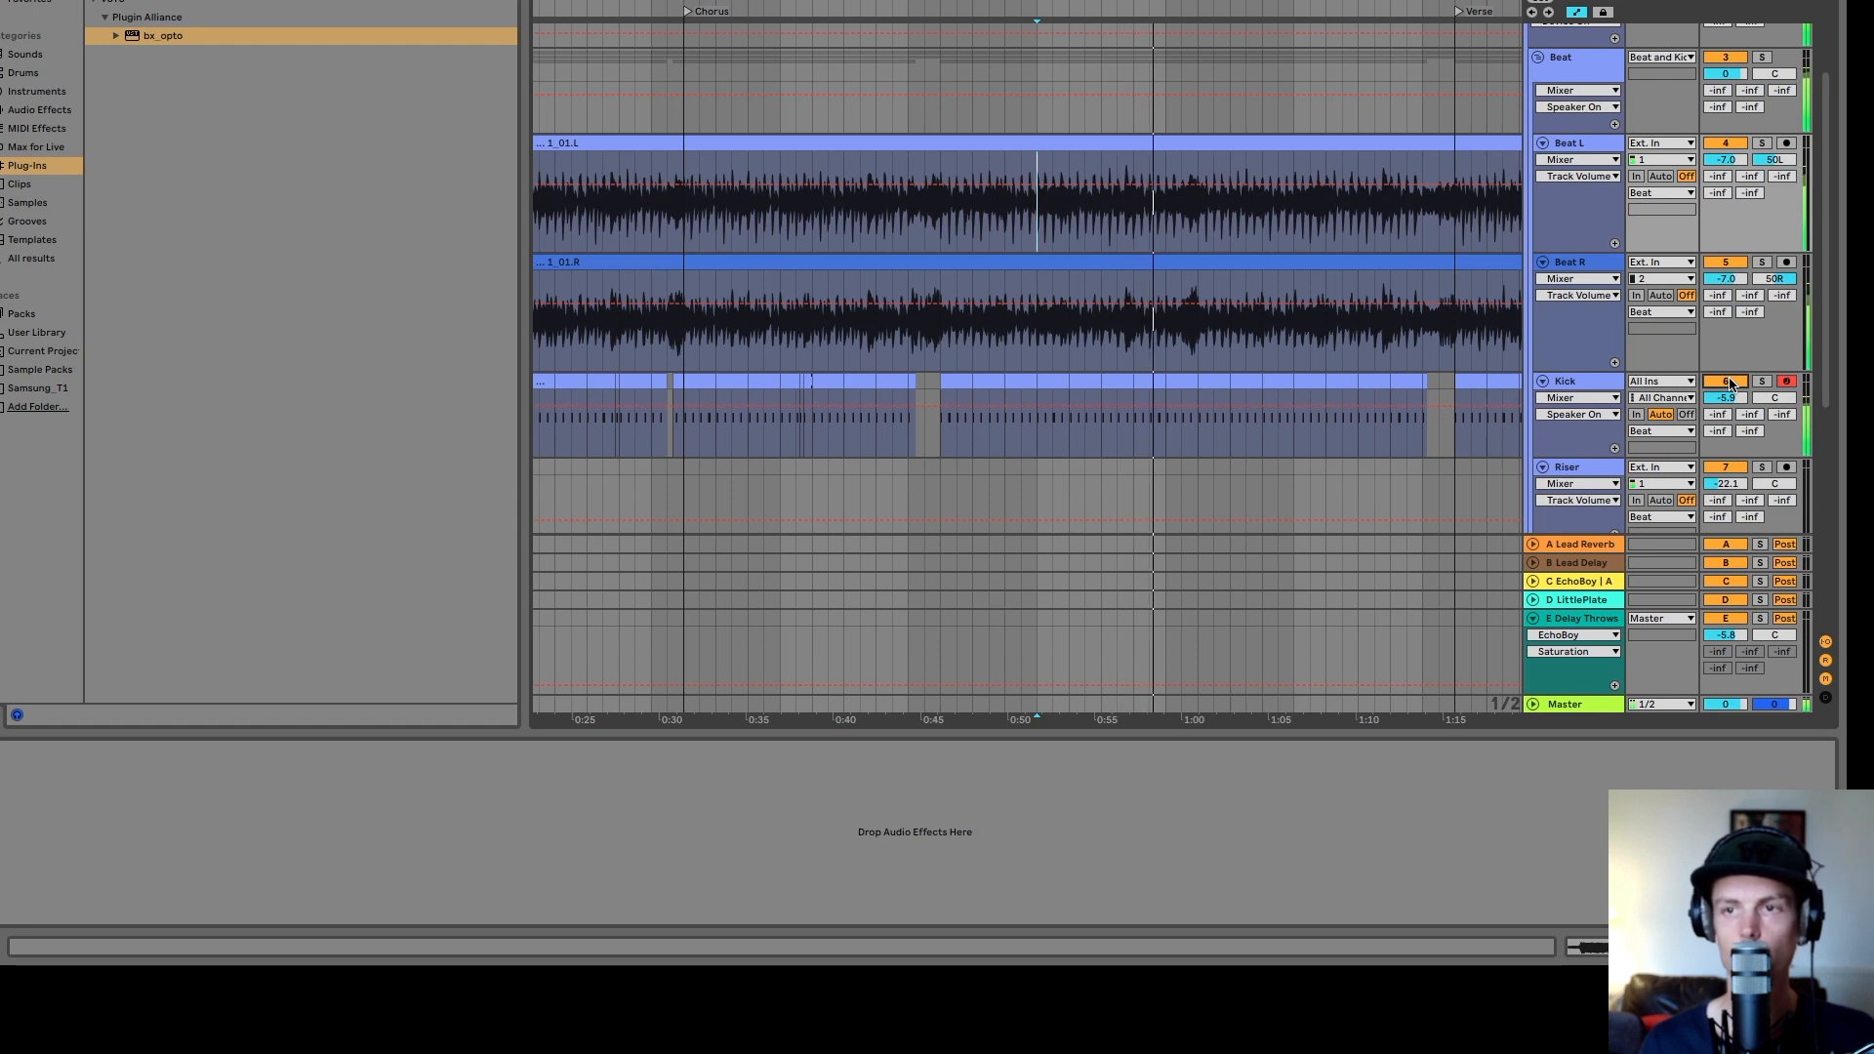
- Collapse the Beat subgroup, select the Beat and Kick group chain and reposition the Enhanced EQ plugin window
left_click(1550, 66)
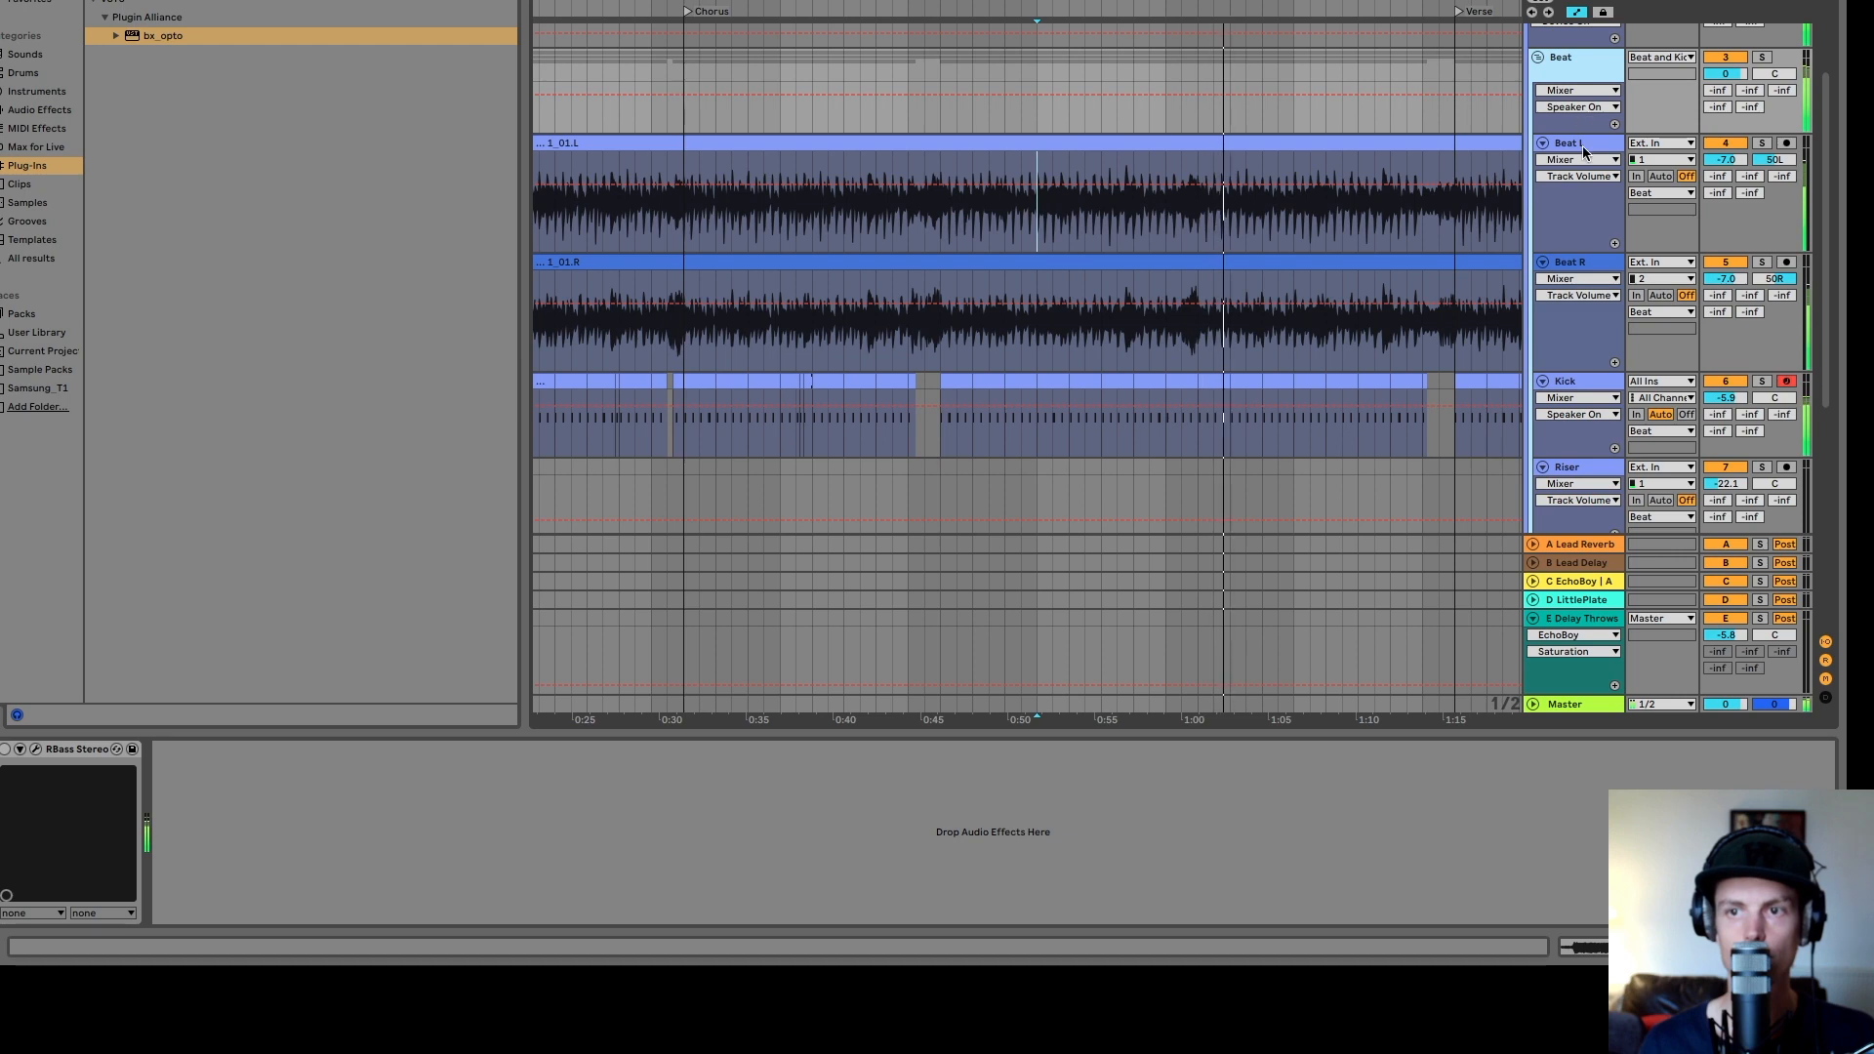
left_click(1538, 55)
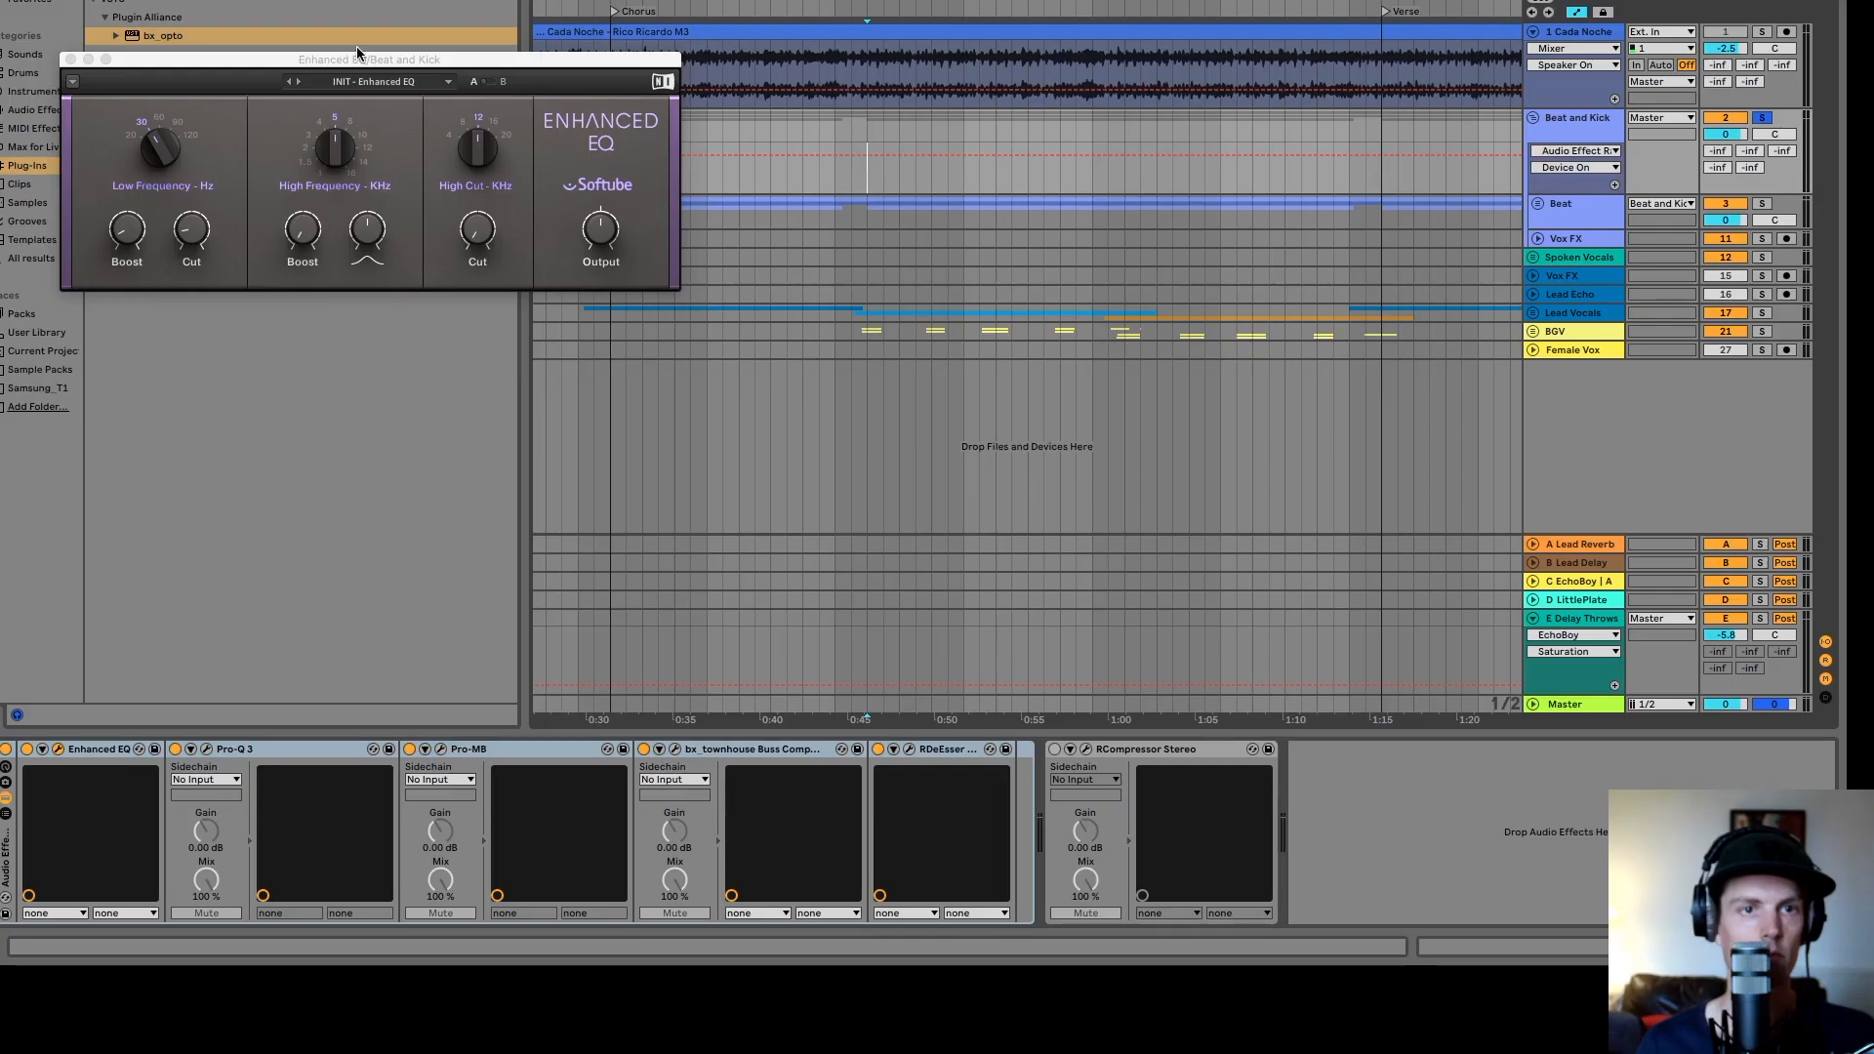
left_click_drag(418, 62, 434, 125)
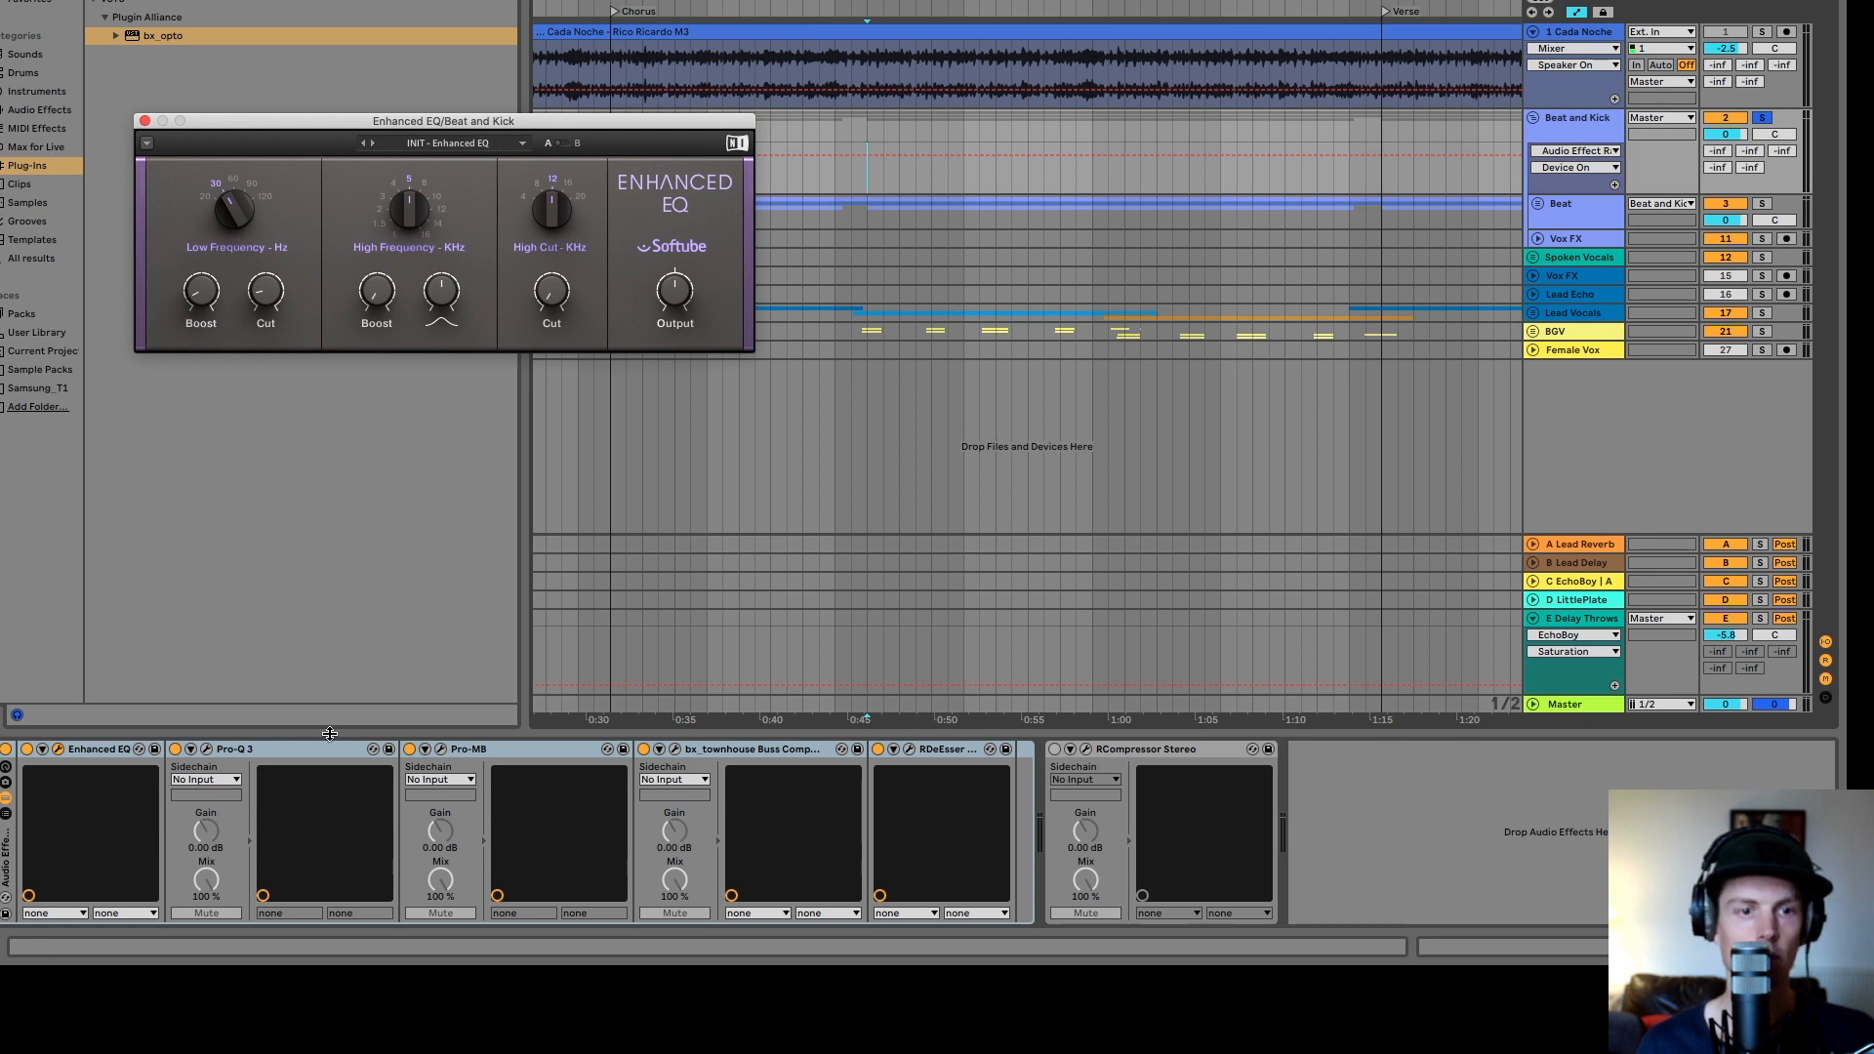
- Toggle the Enhanced EQ and Pro-MB devices on the Beat and Kick group on and off while playing to compare
left_click(27, 749)
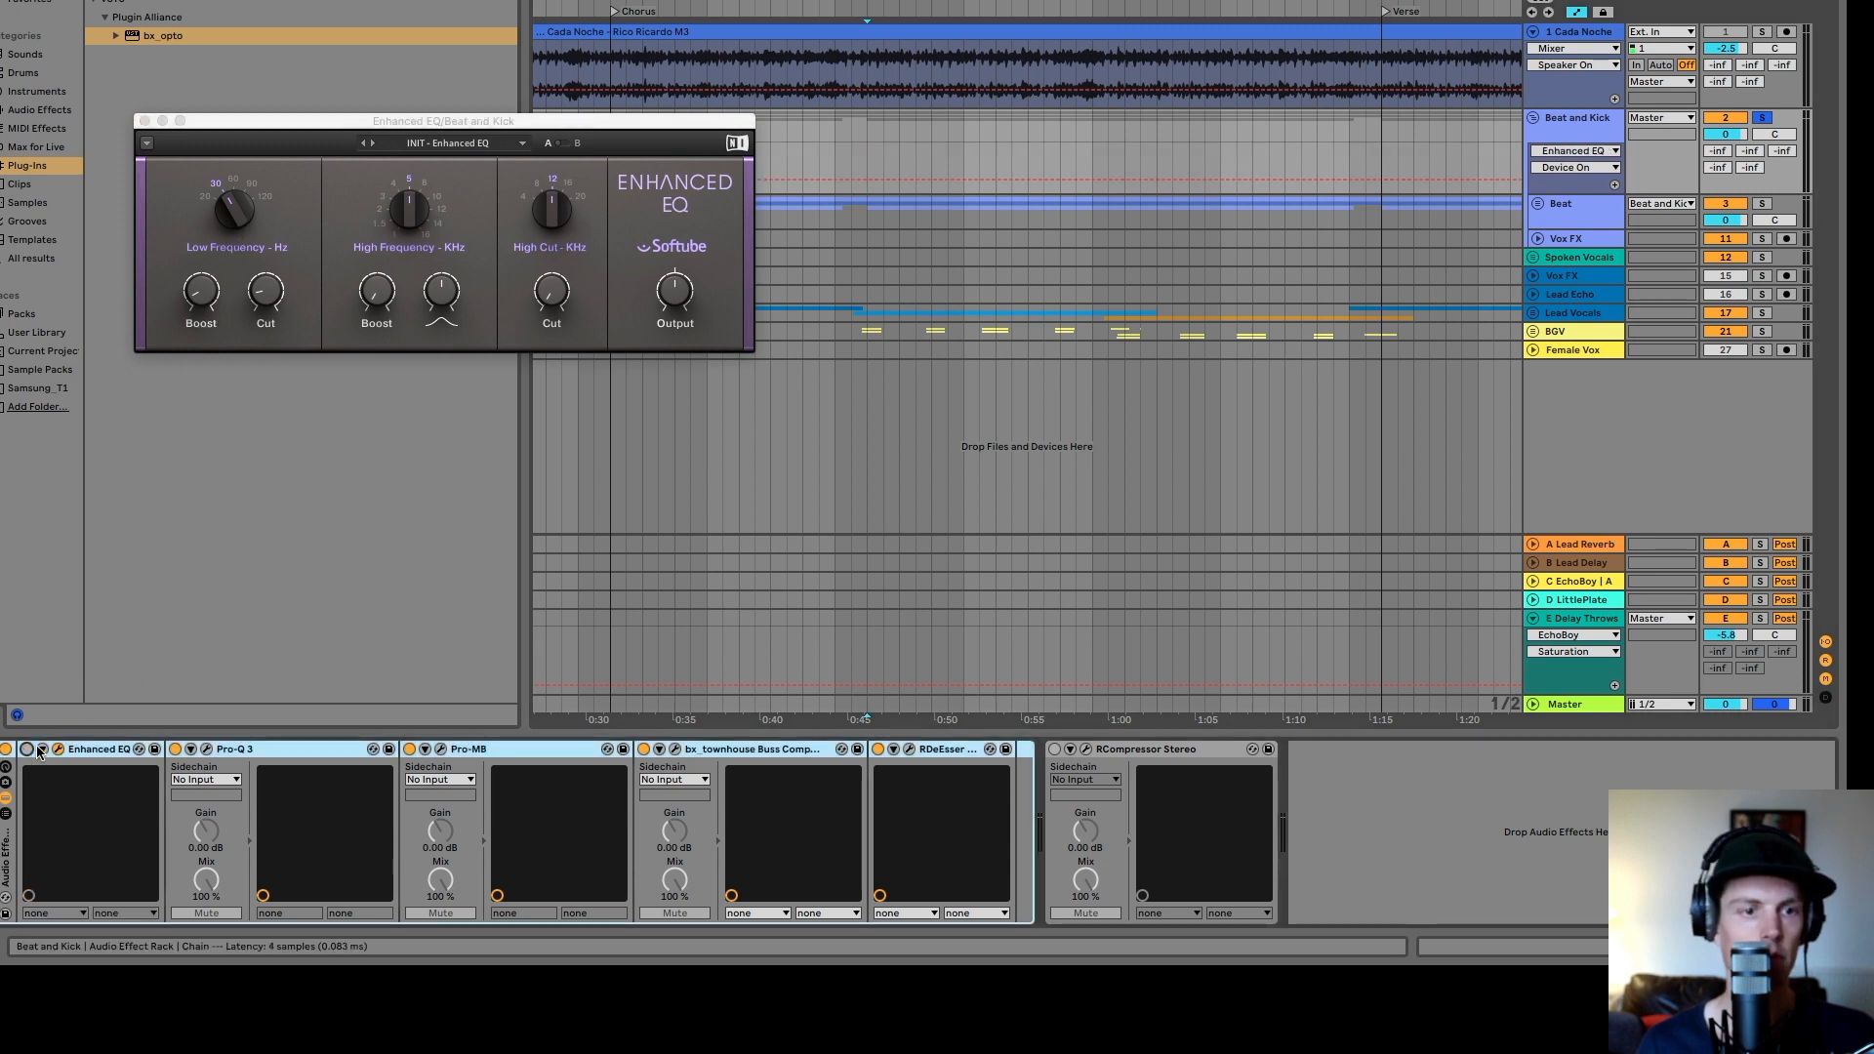
left_click(410, 749)
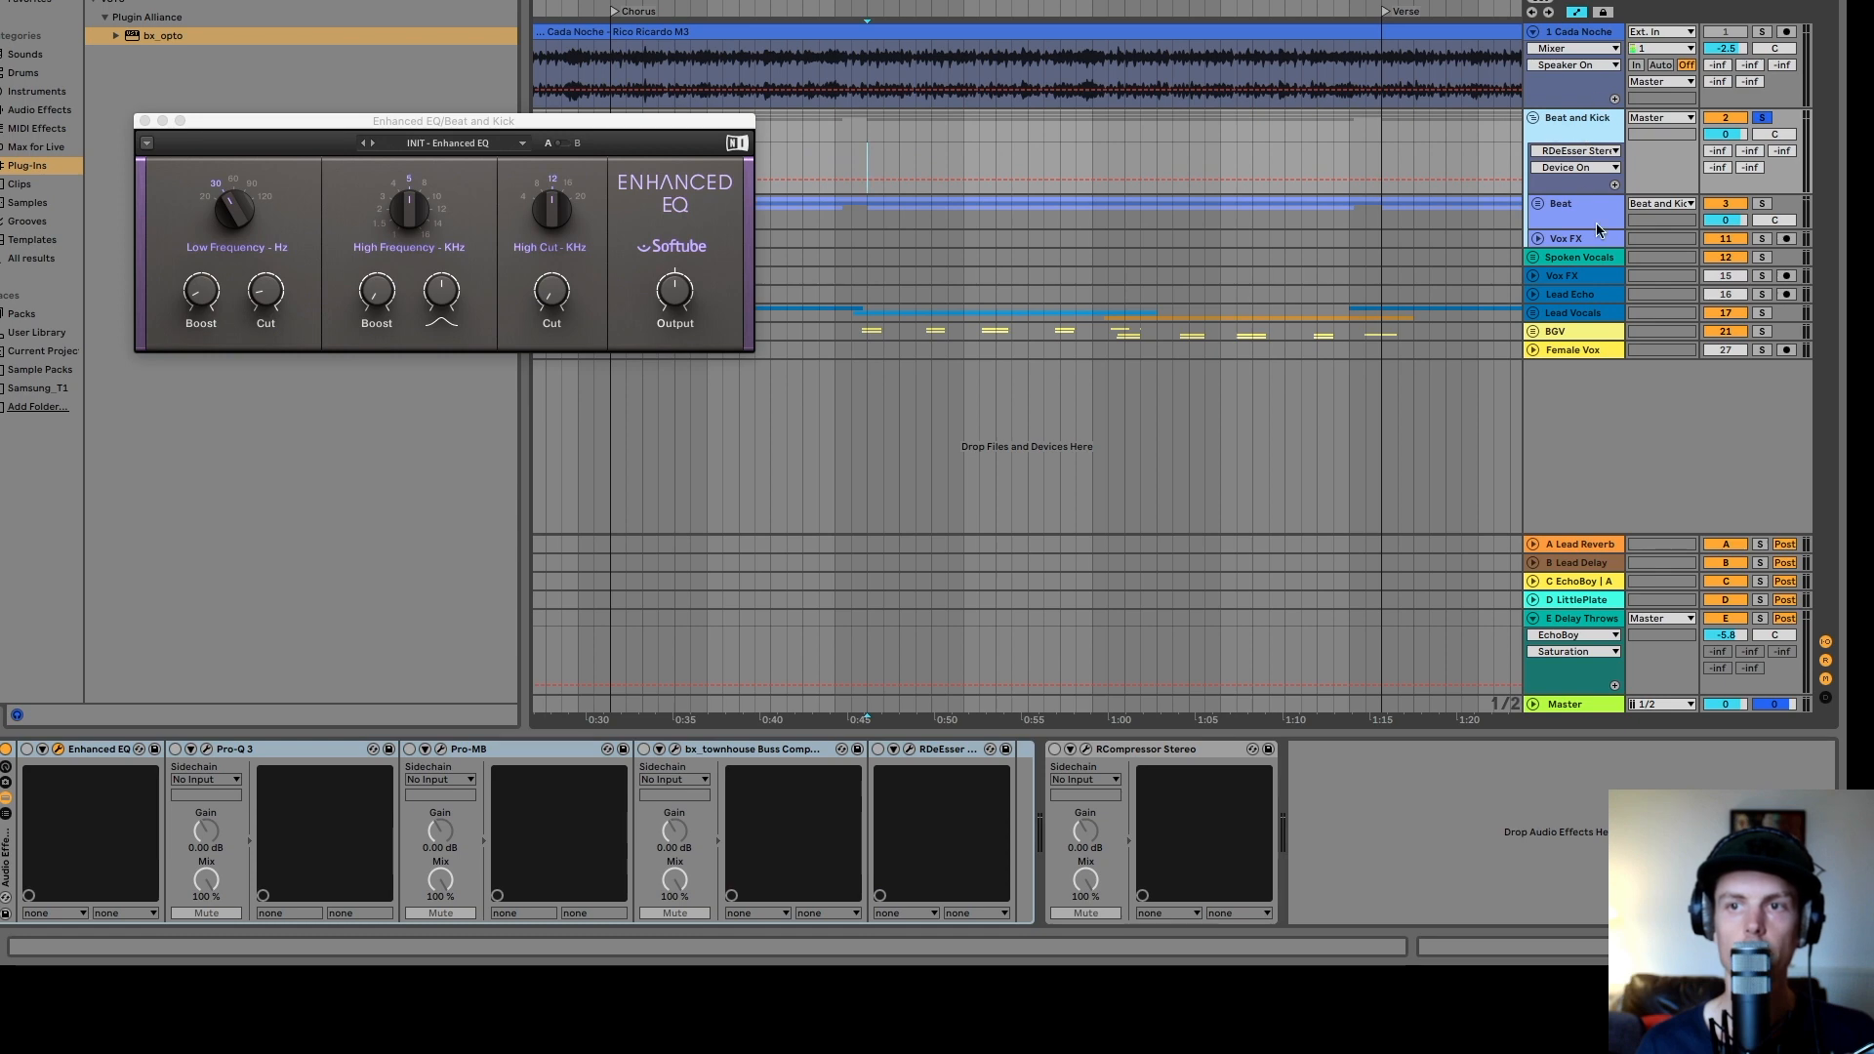
key("space")
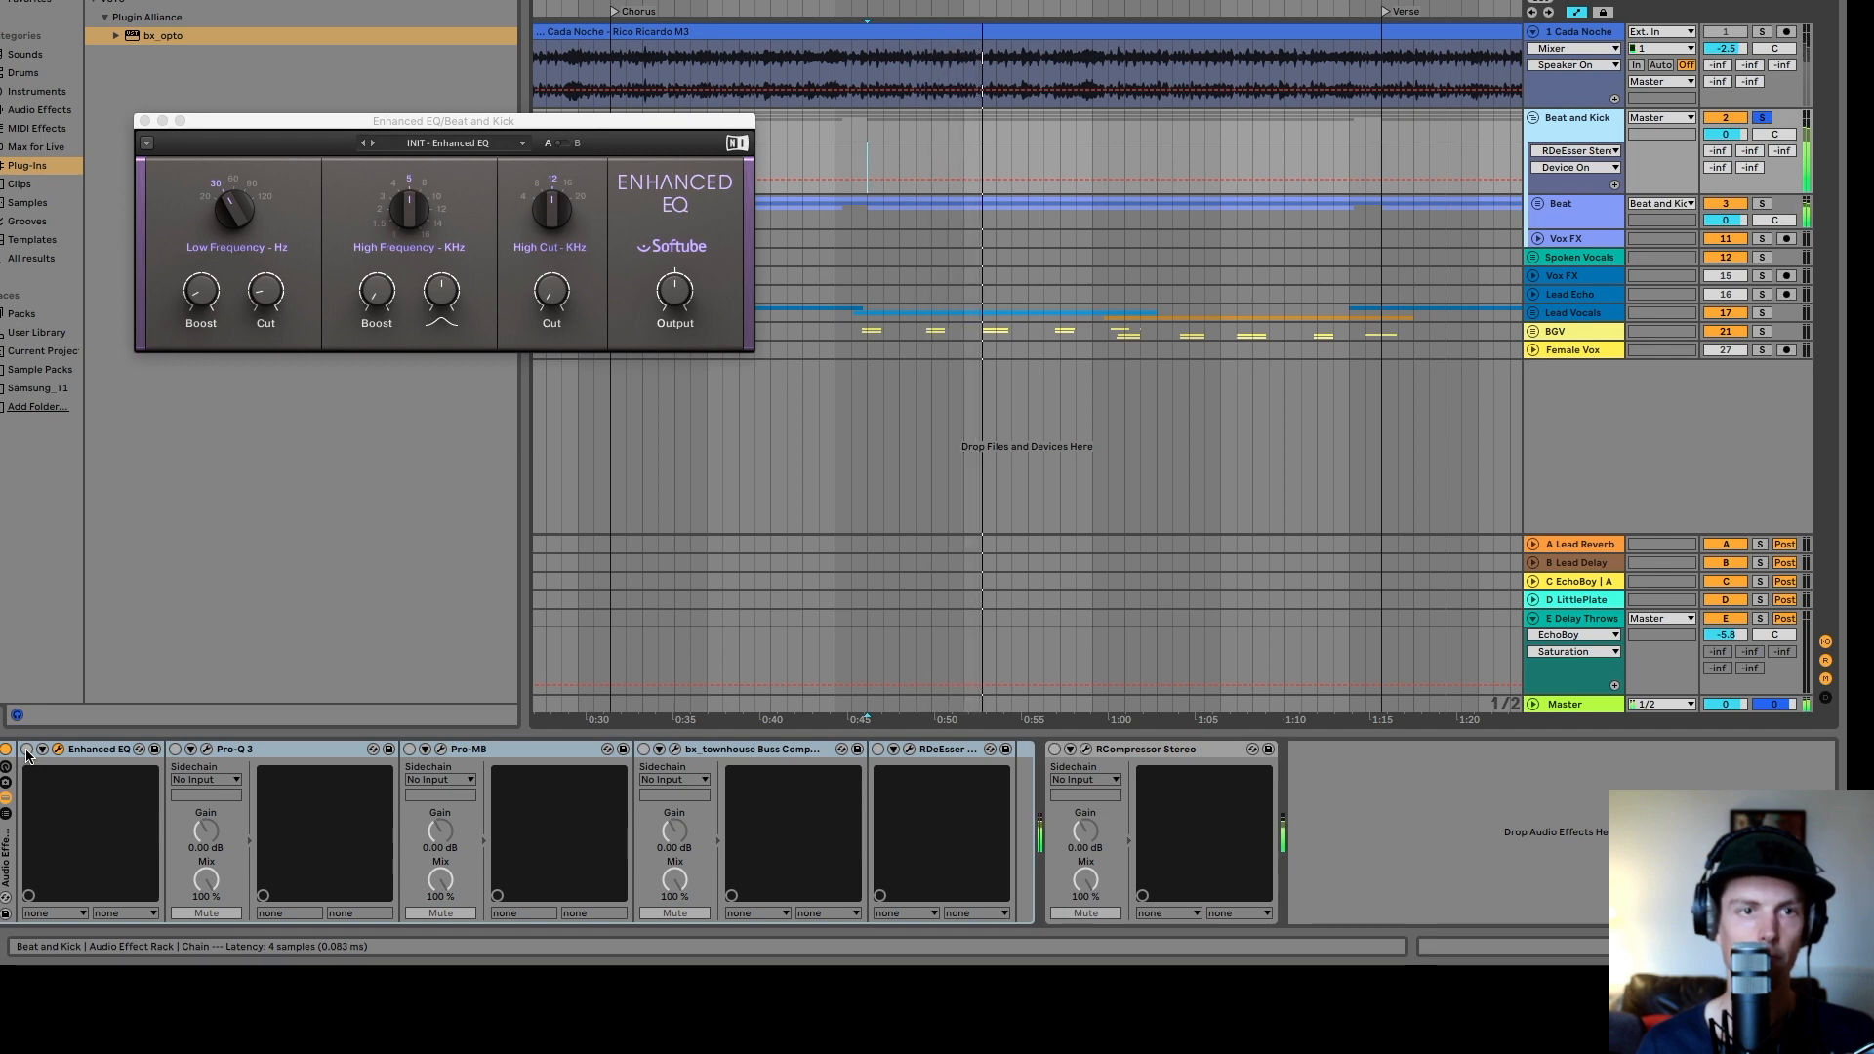
left_click(27, 751)
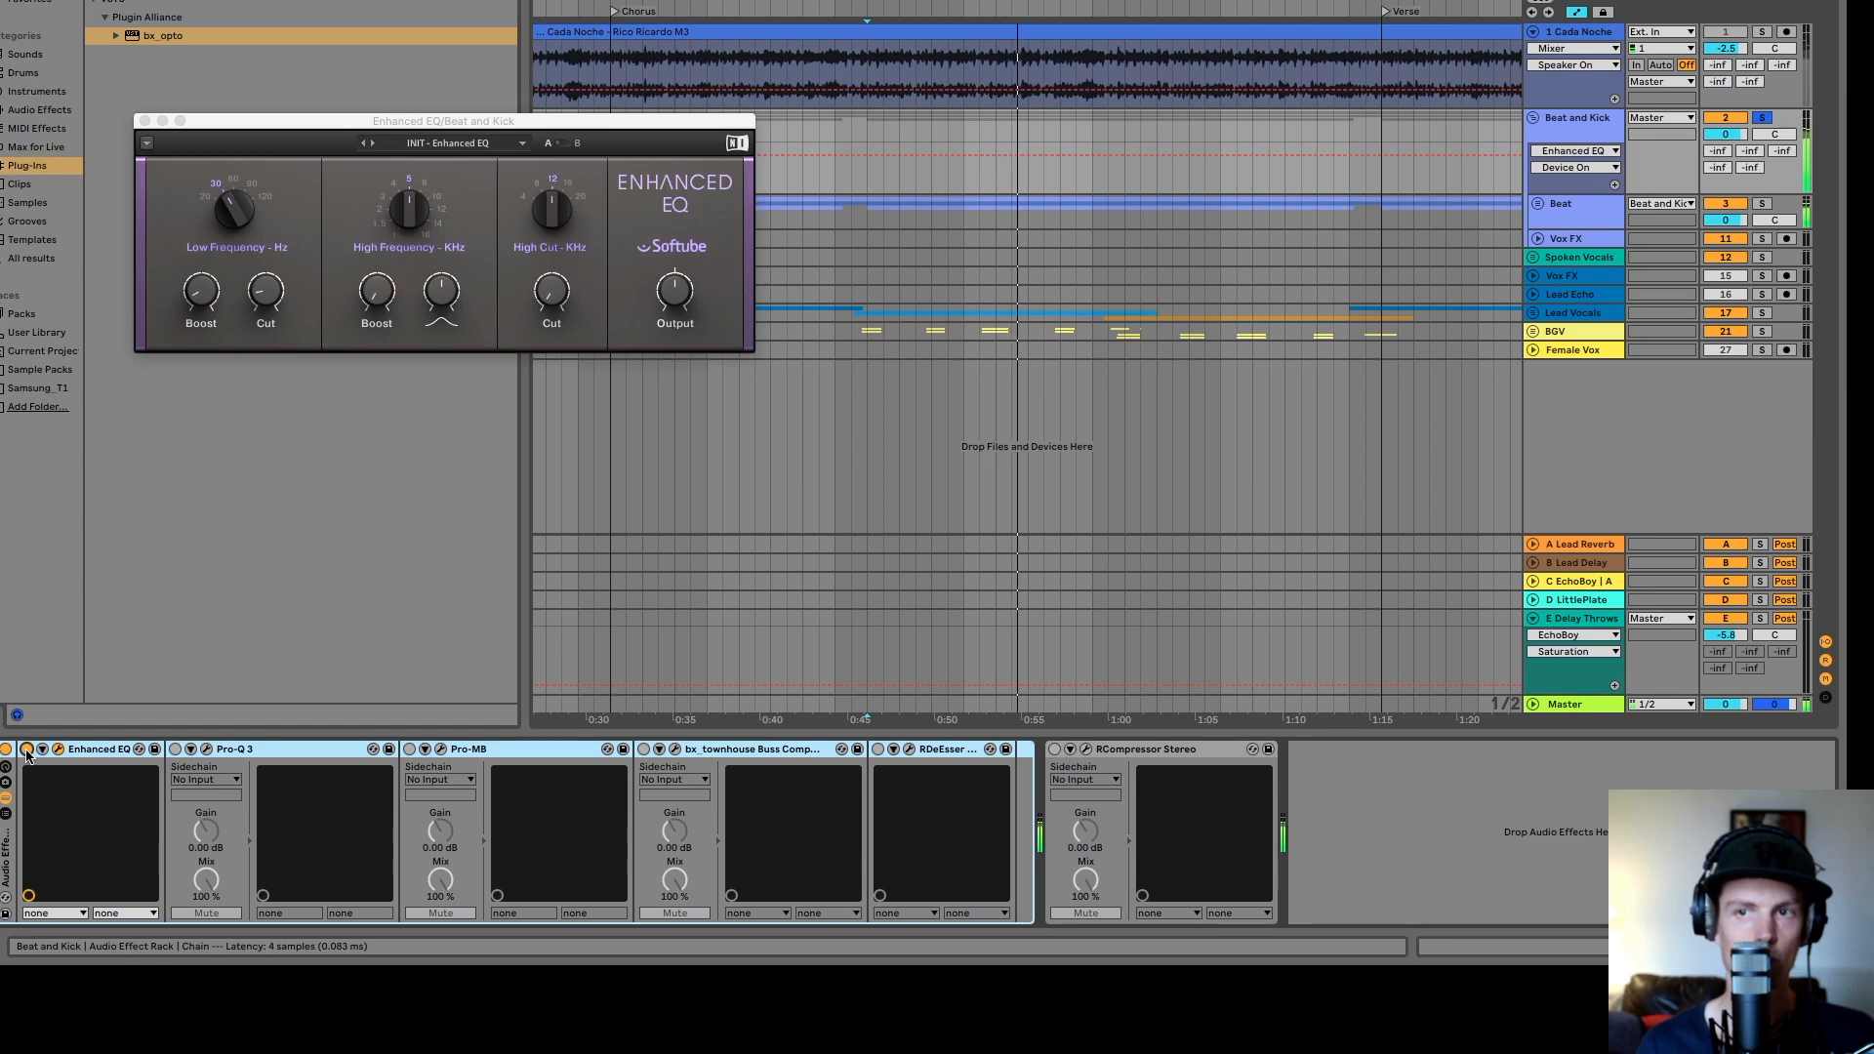
left_click(27, 750)
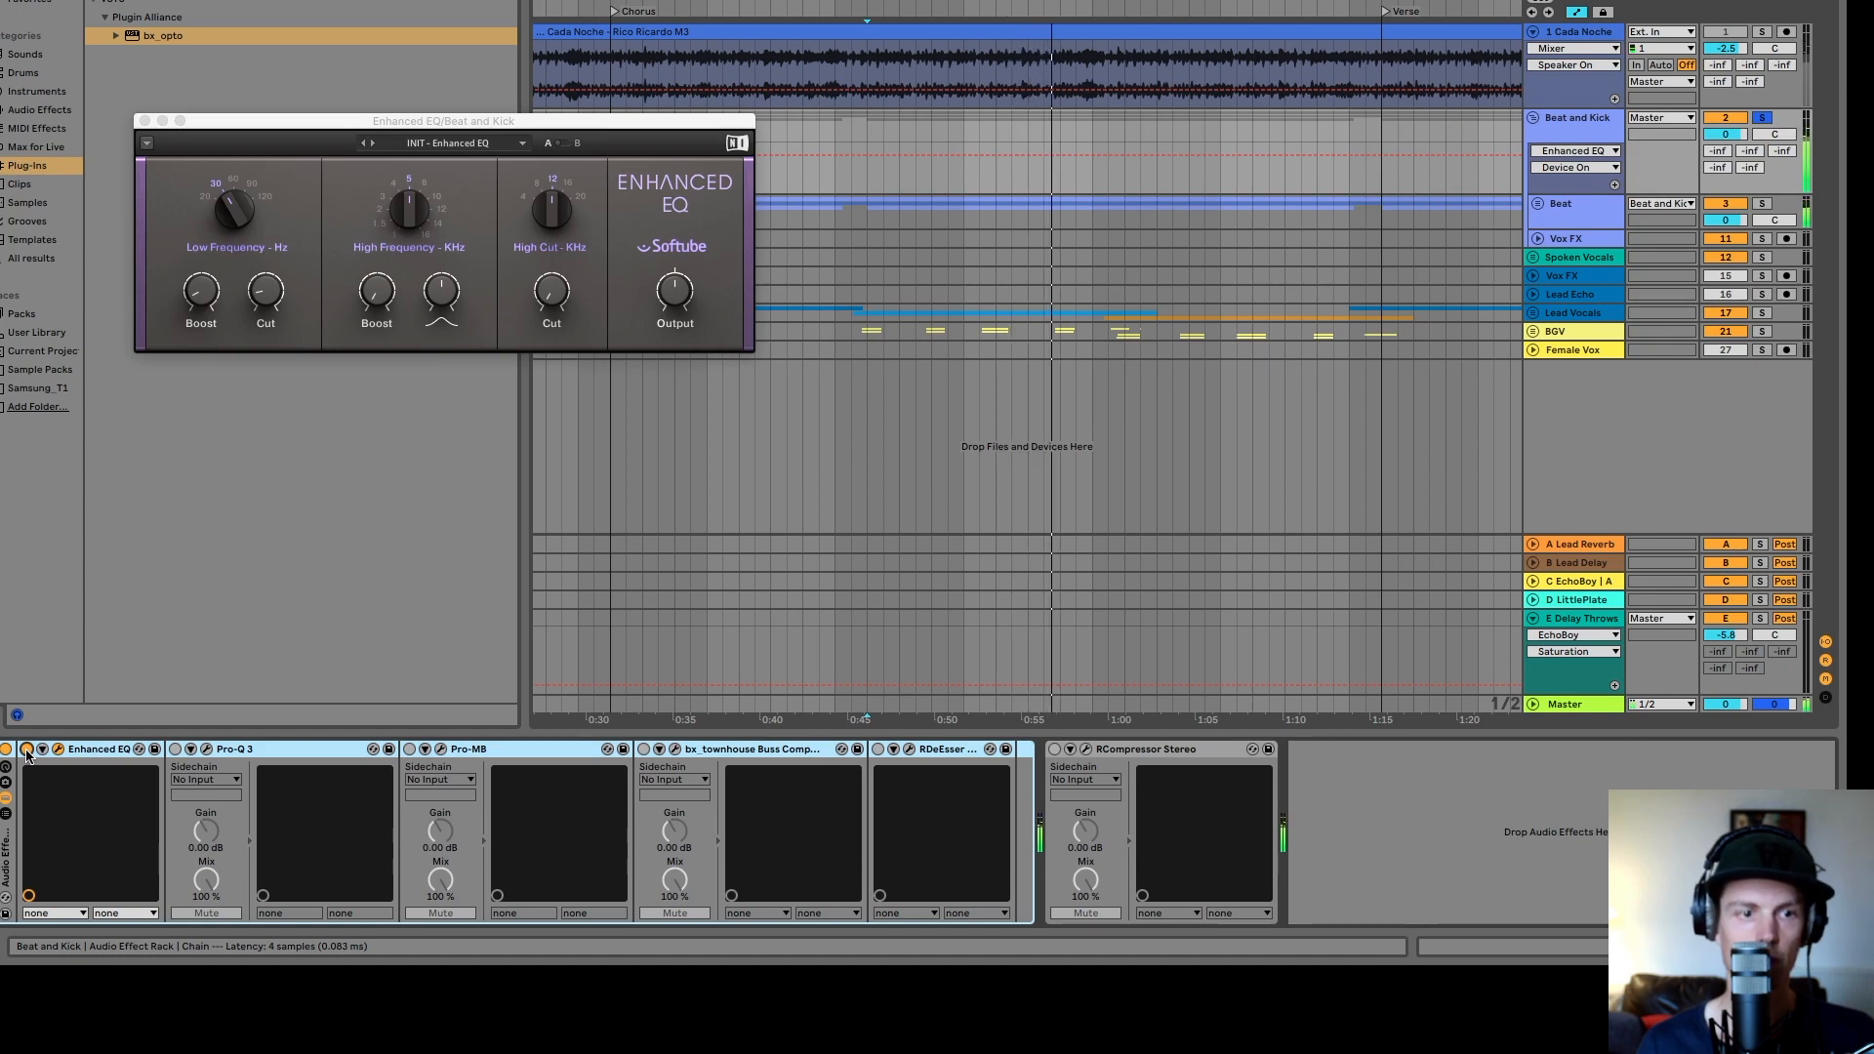
left_click(27, 750)
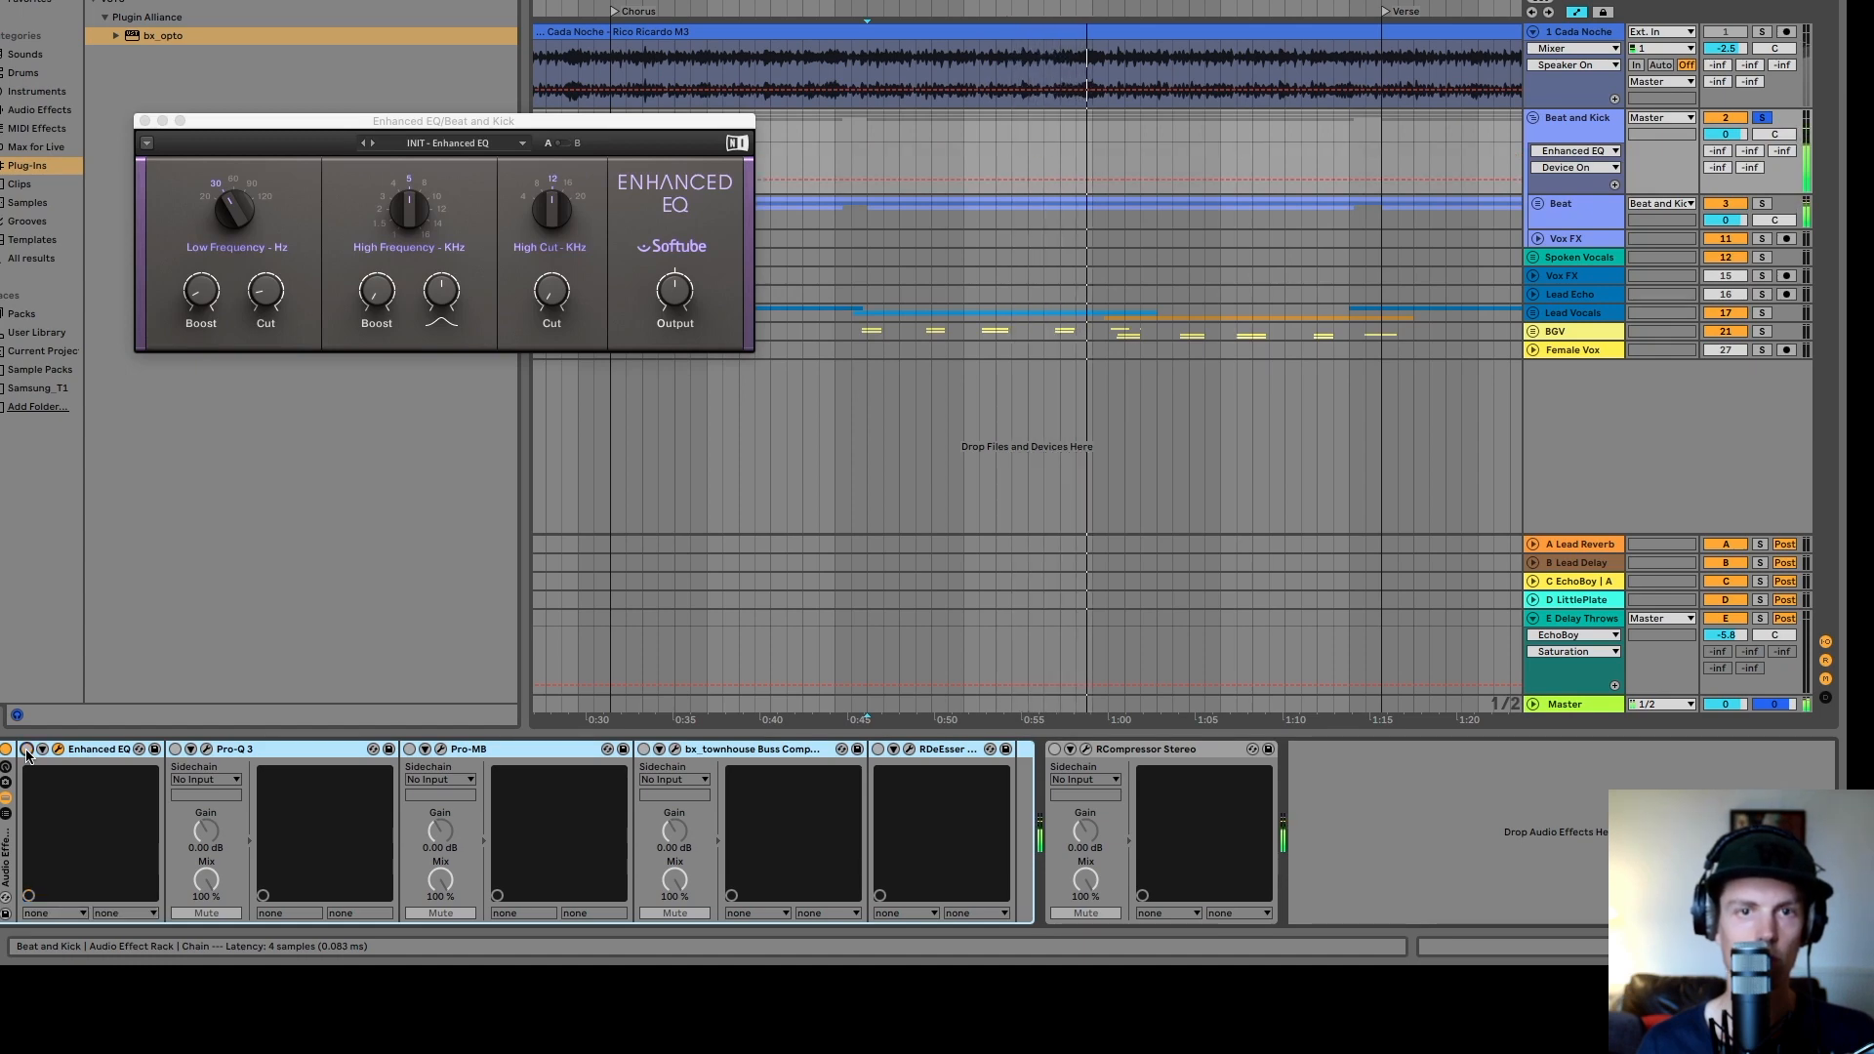
- Open the Pro-Q 3 on the Beat and Kick group, close the Enhanced EQ window and move the Pro-Q 3 window up
left_click(207, 750)
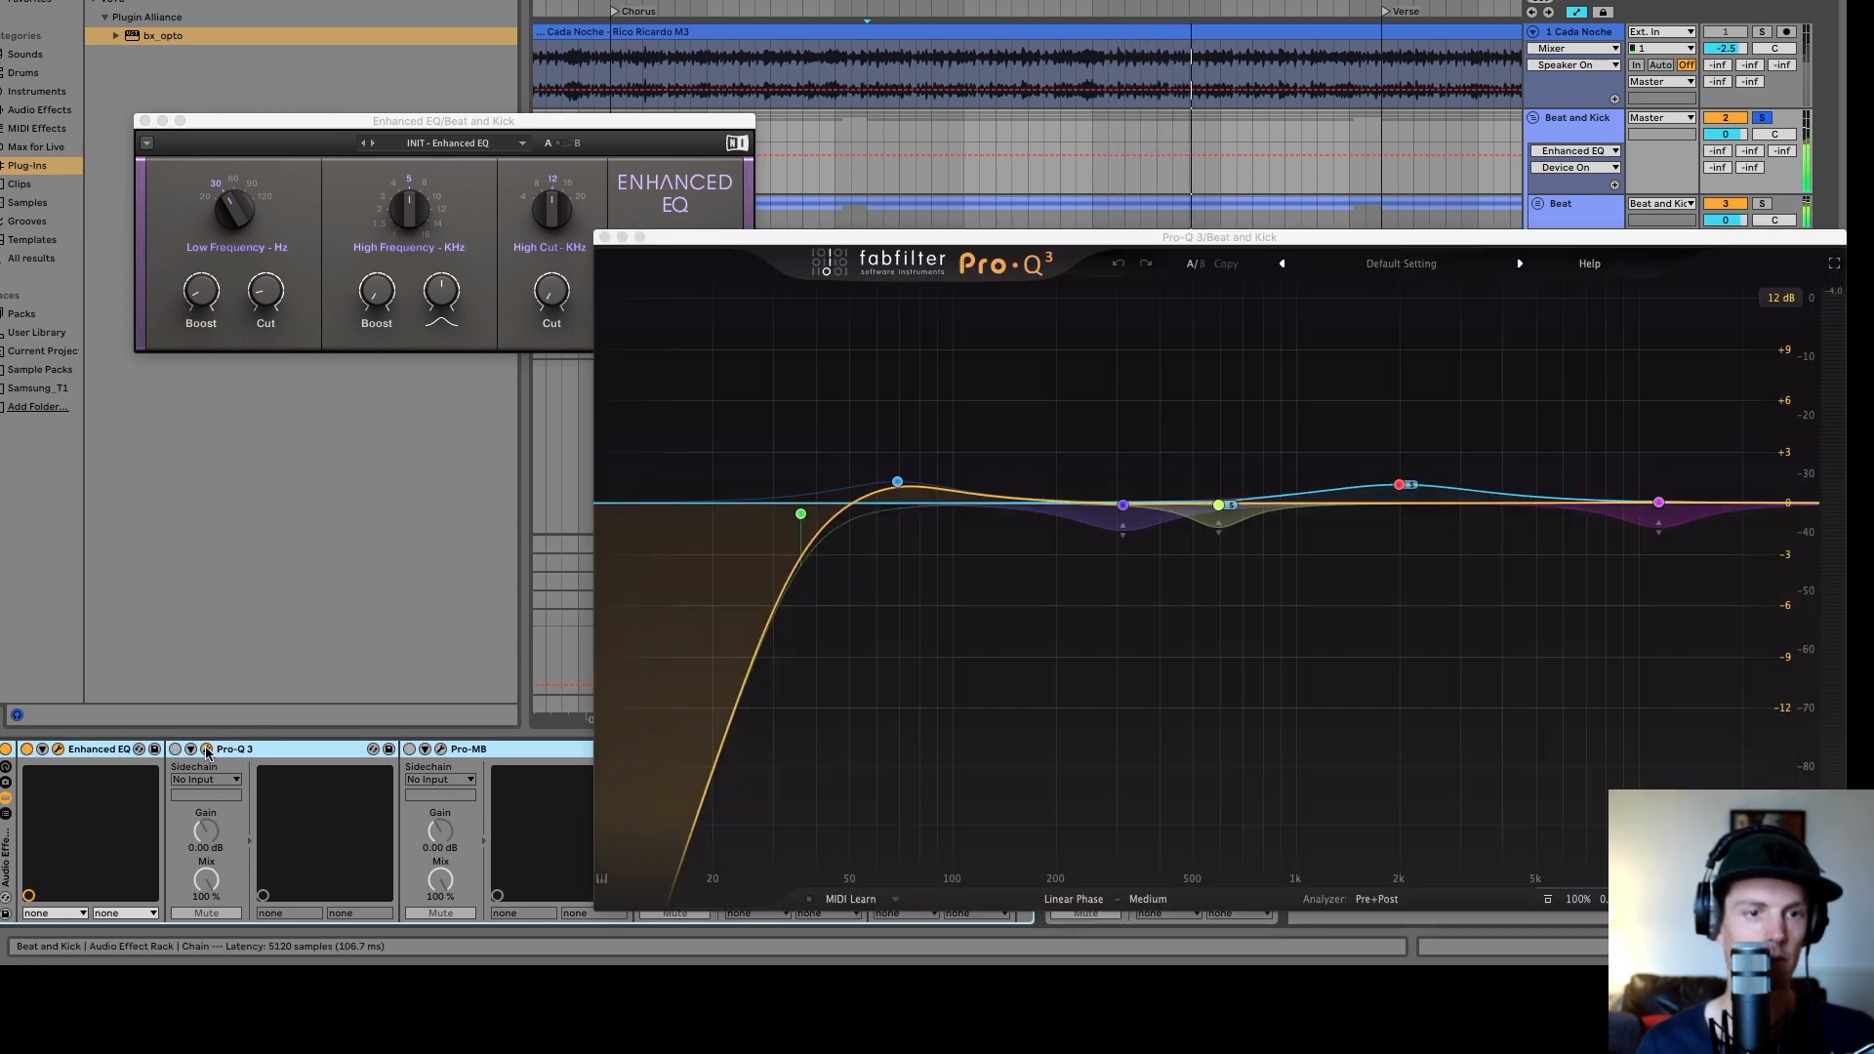
left_click(146, 120)
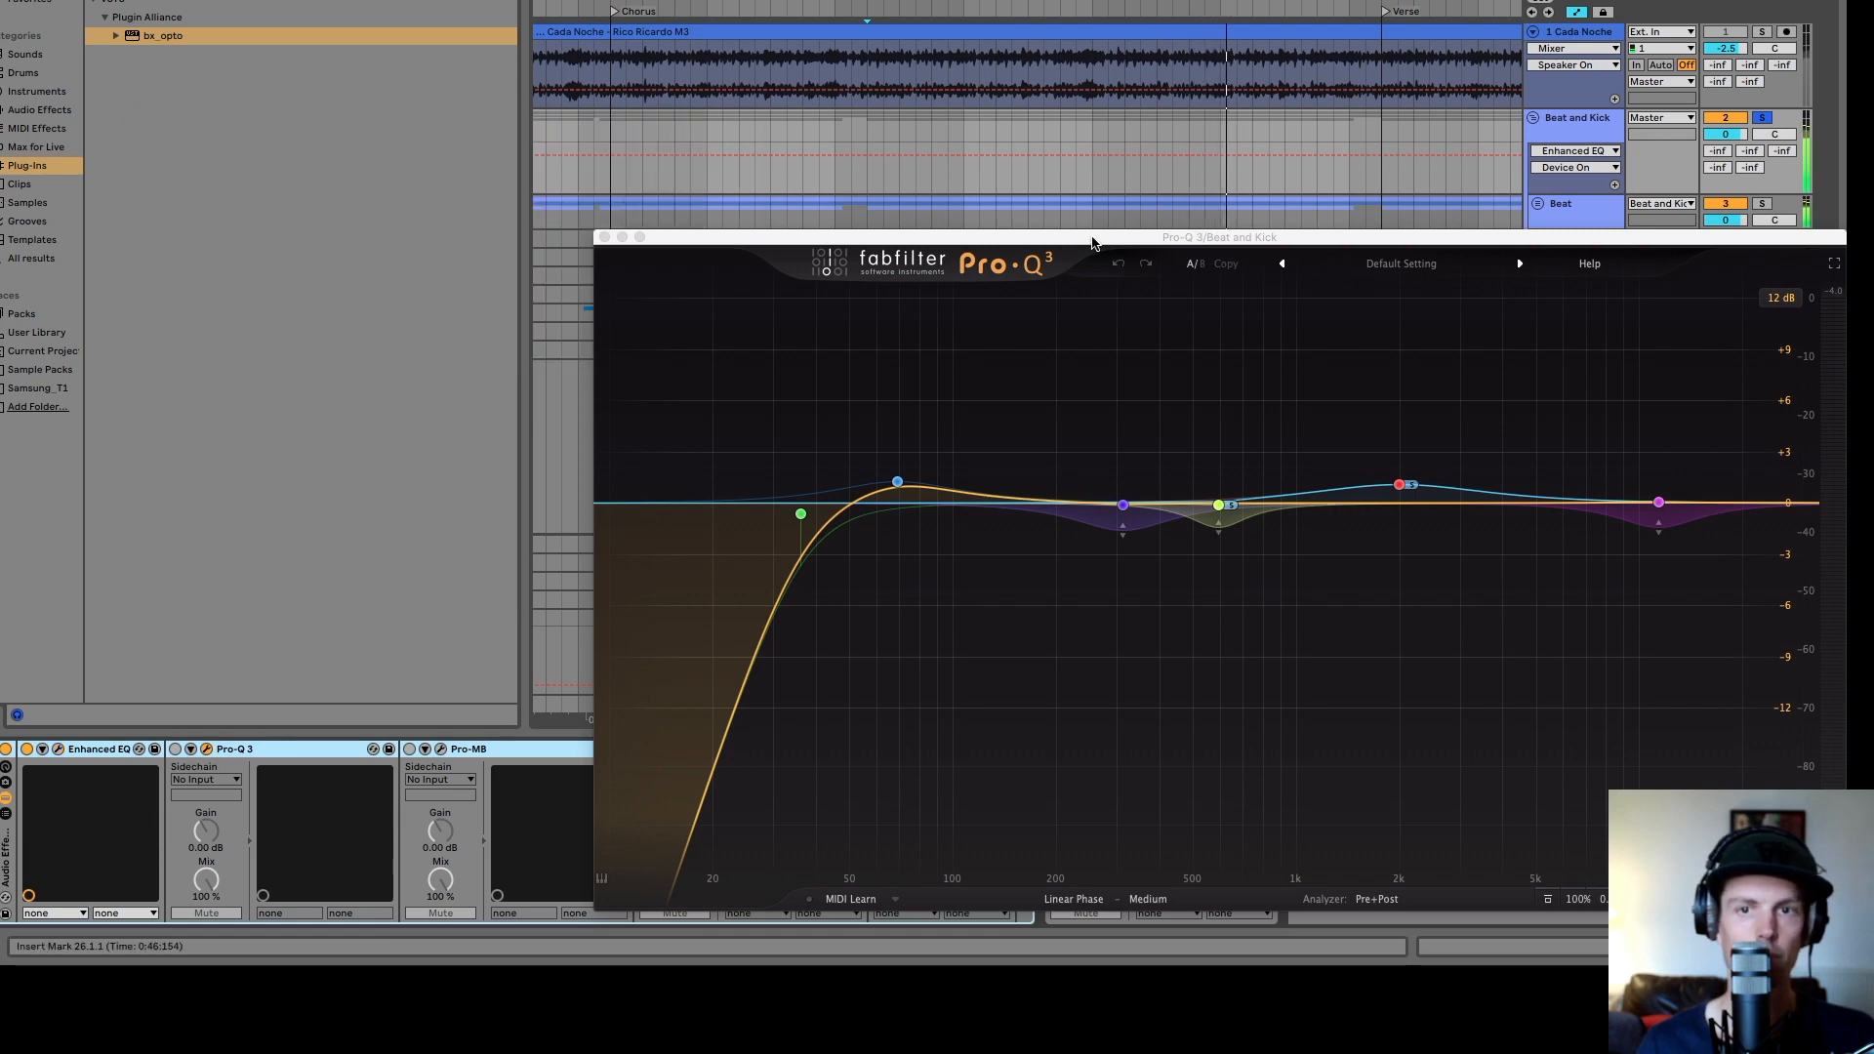
left_click_drag(1091, 243, 783, 22)
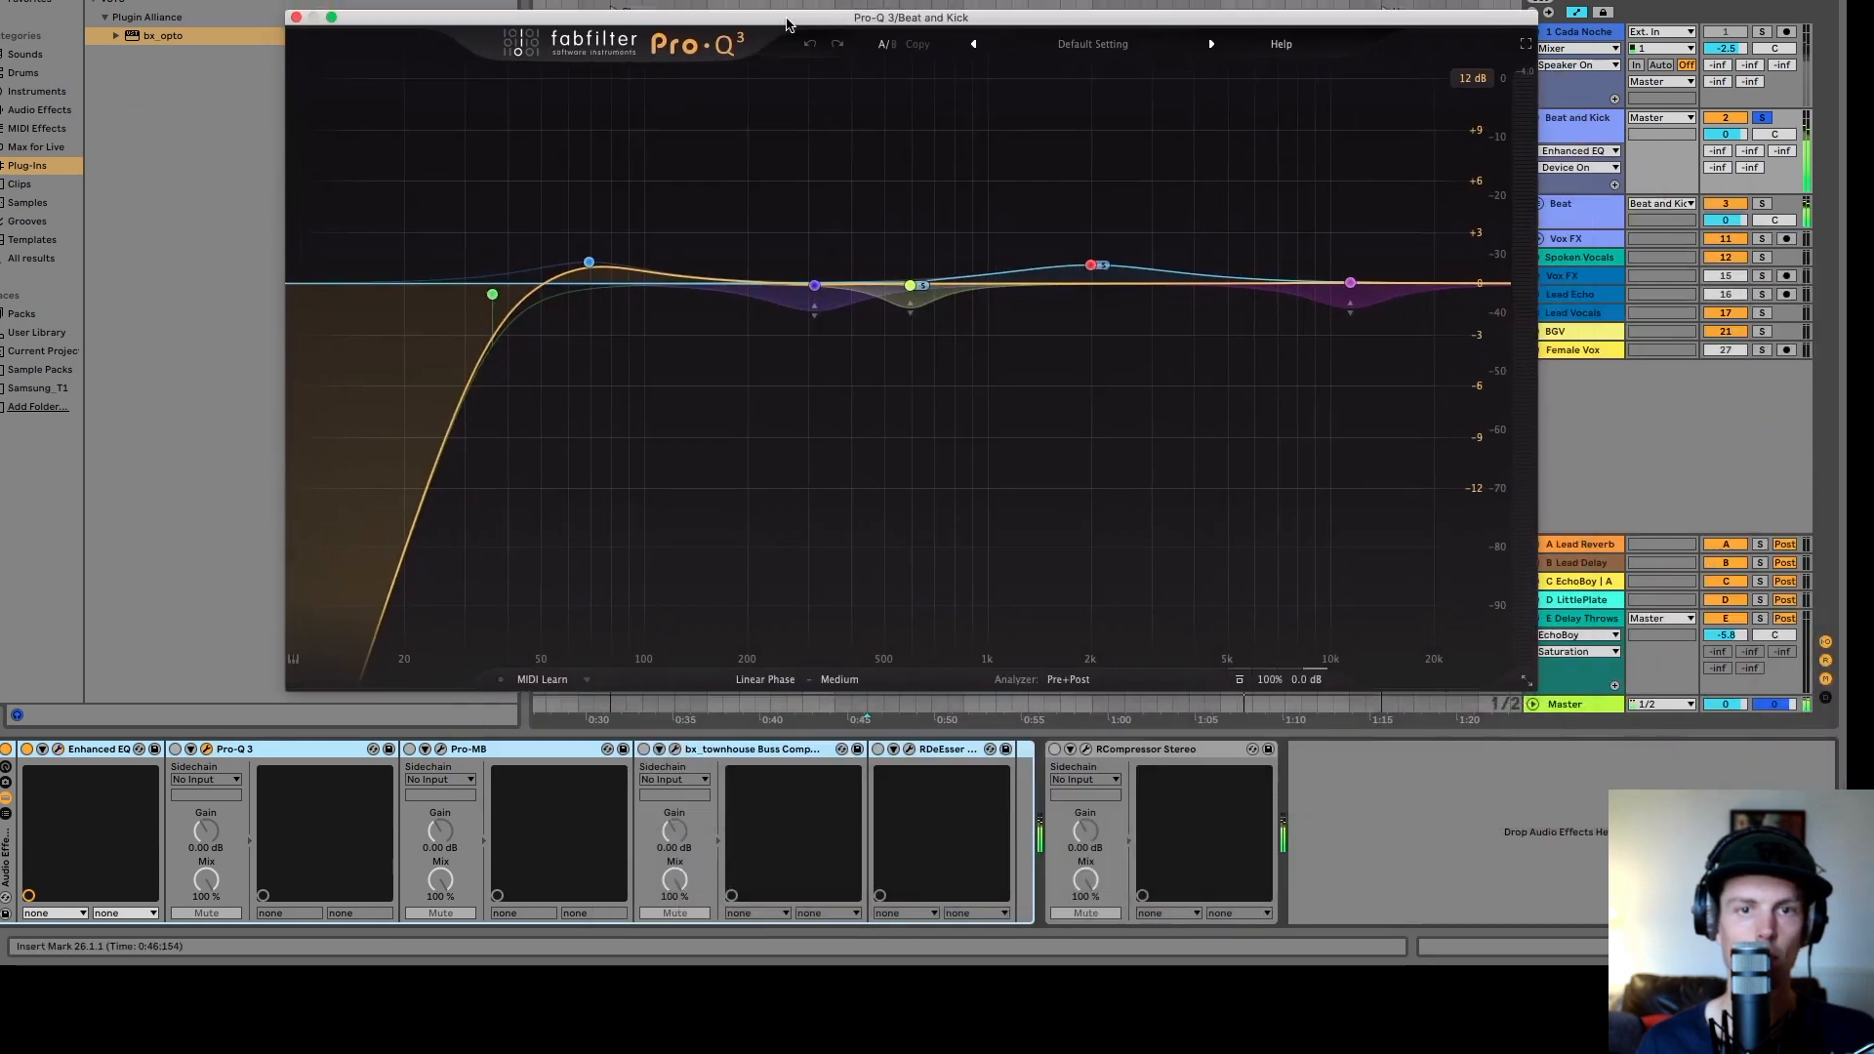
- Switch Pro-Q 3 on and bypass individual EQ bands while playing to compare their effect
left_click(175, 750)
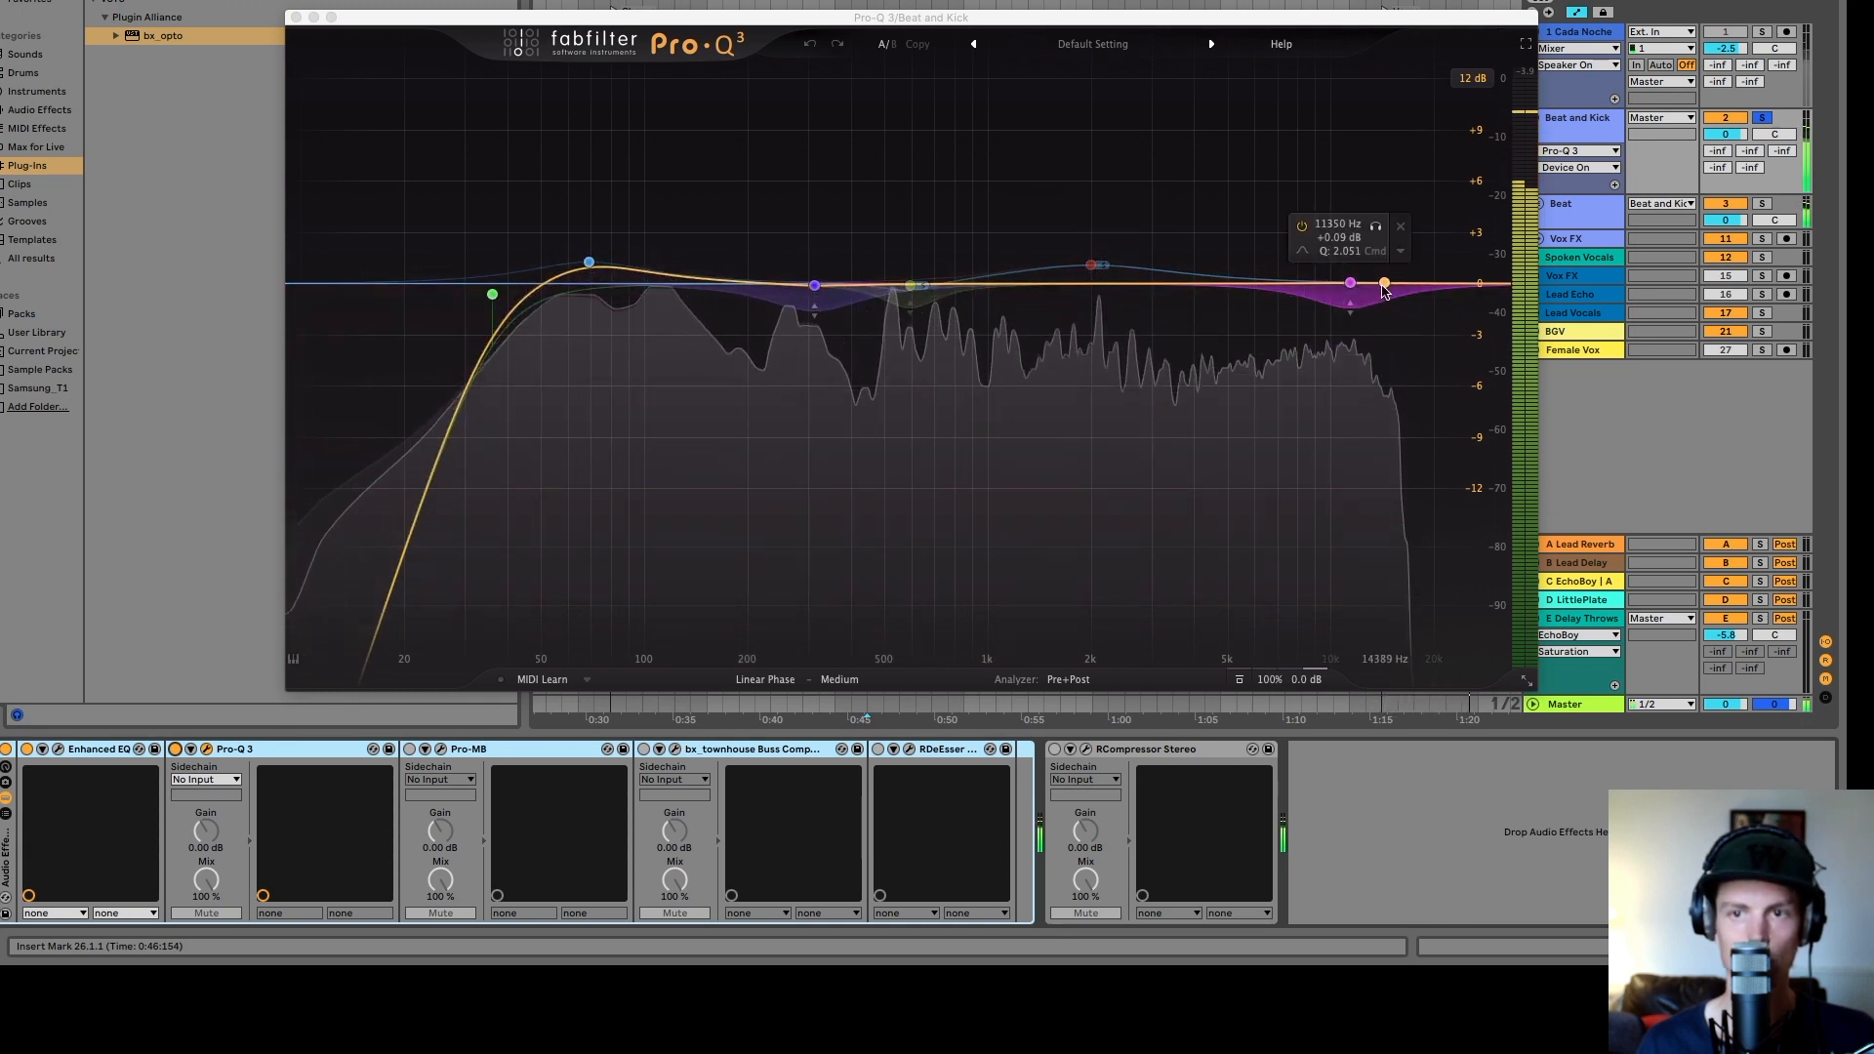
left_click(1299, 228)
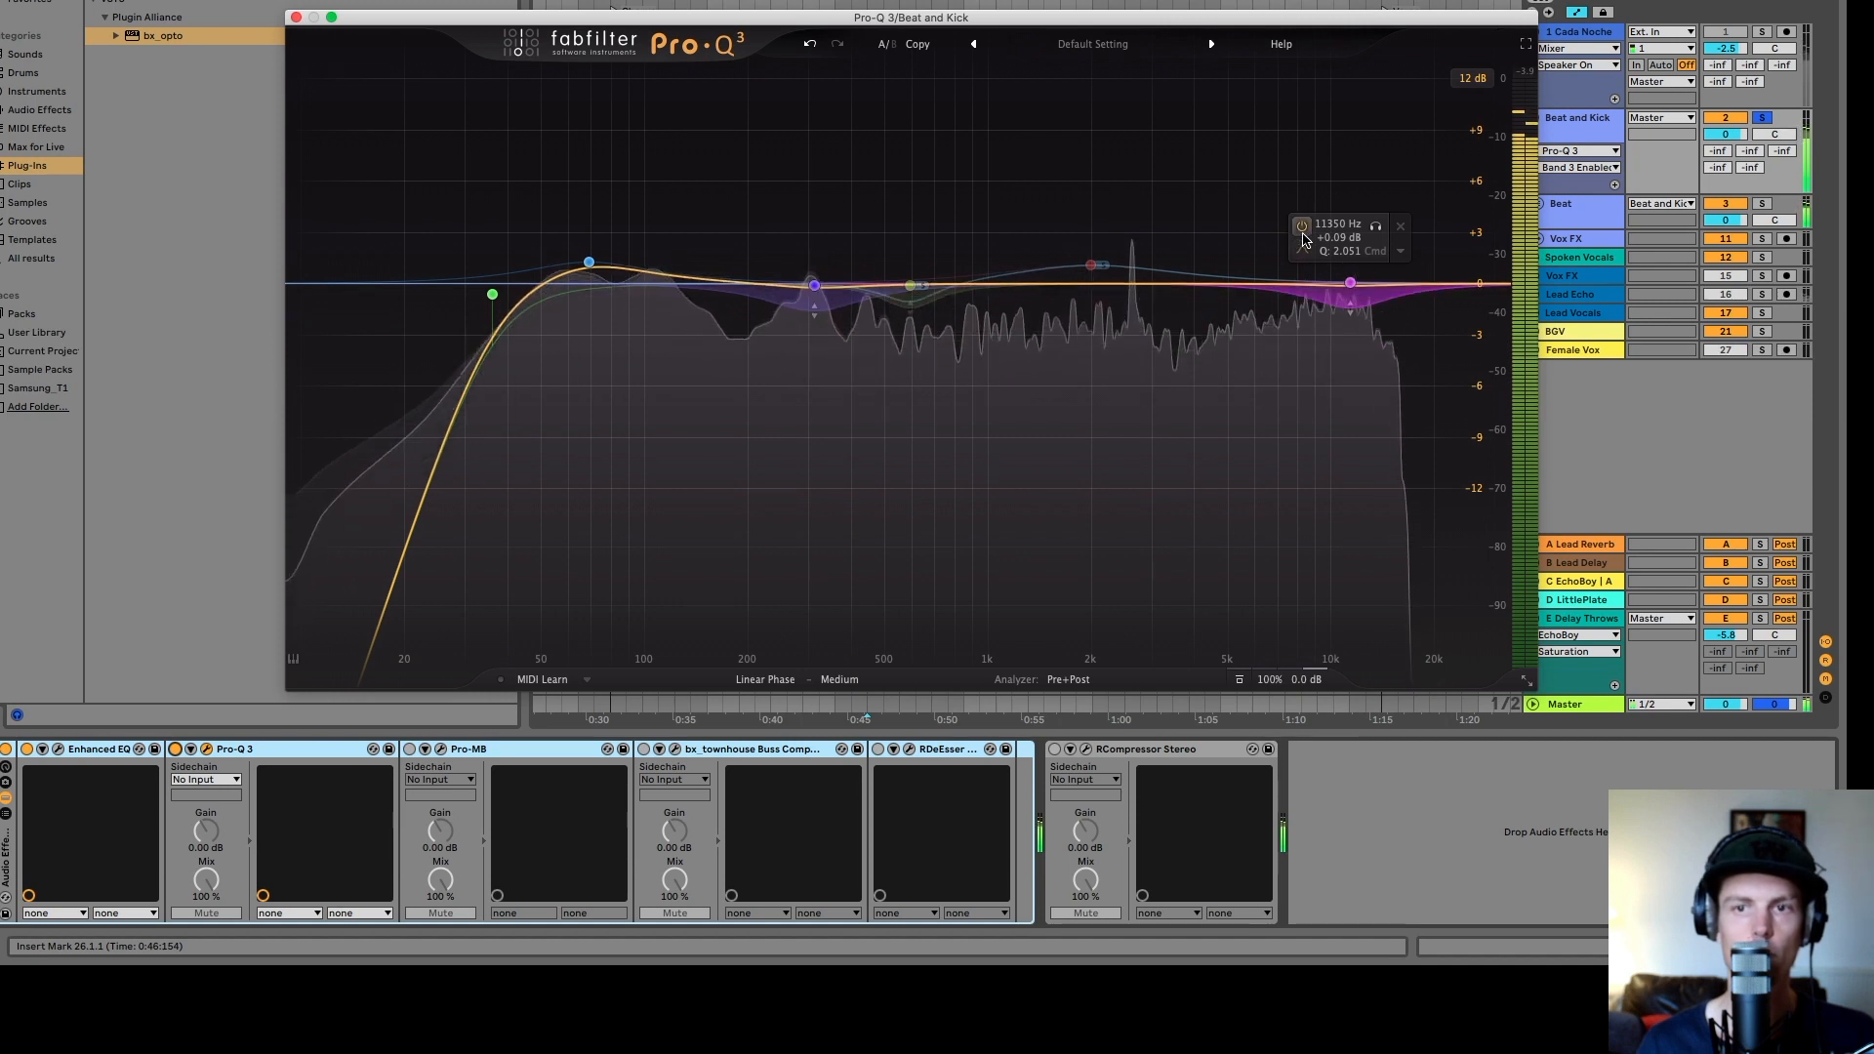
left_click(910, 285)
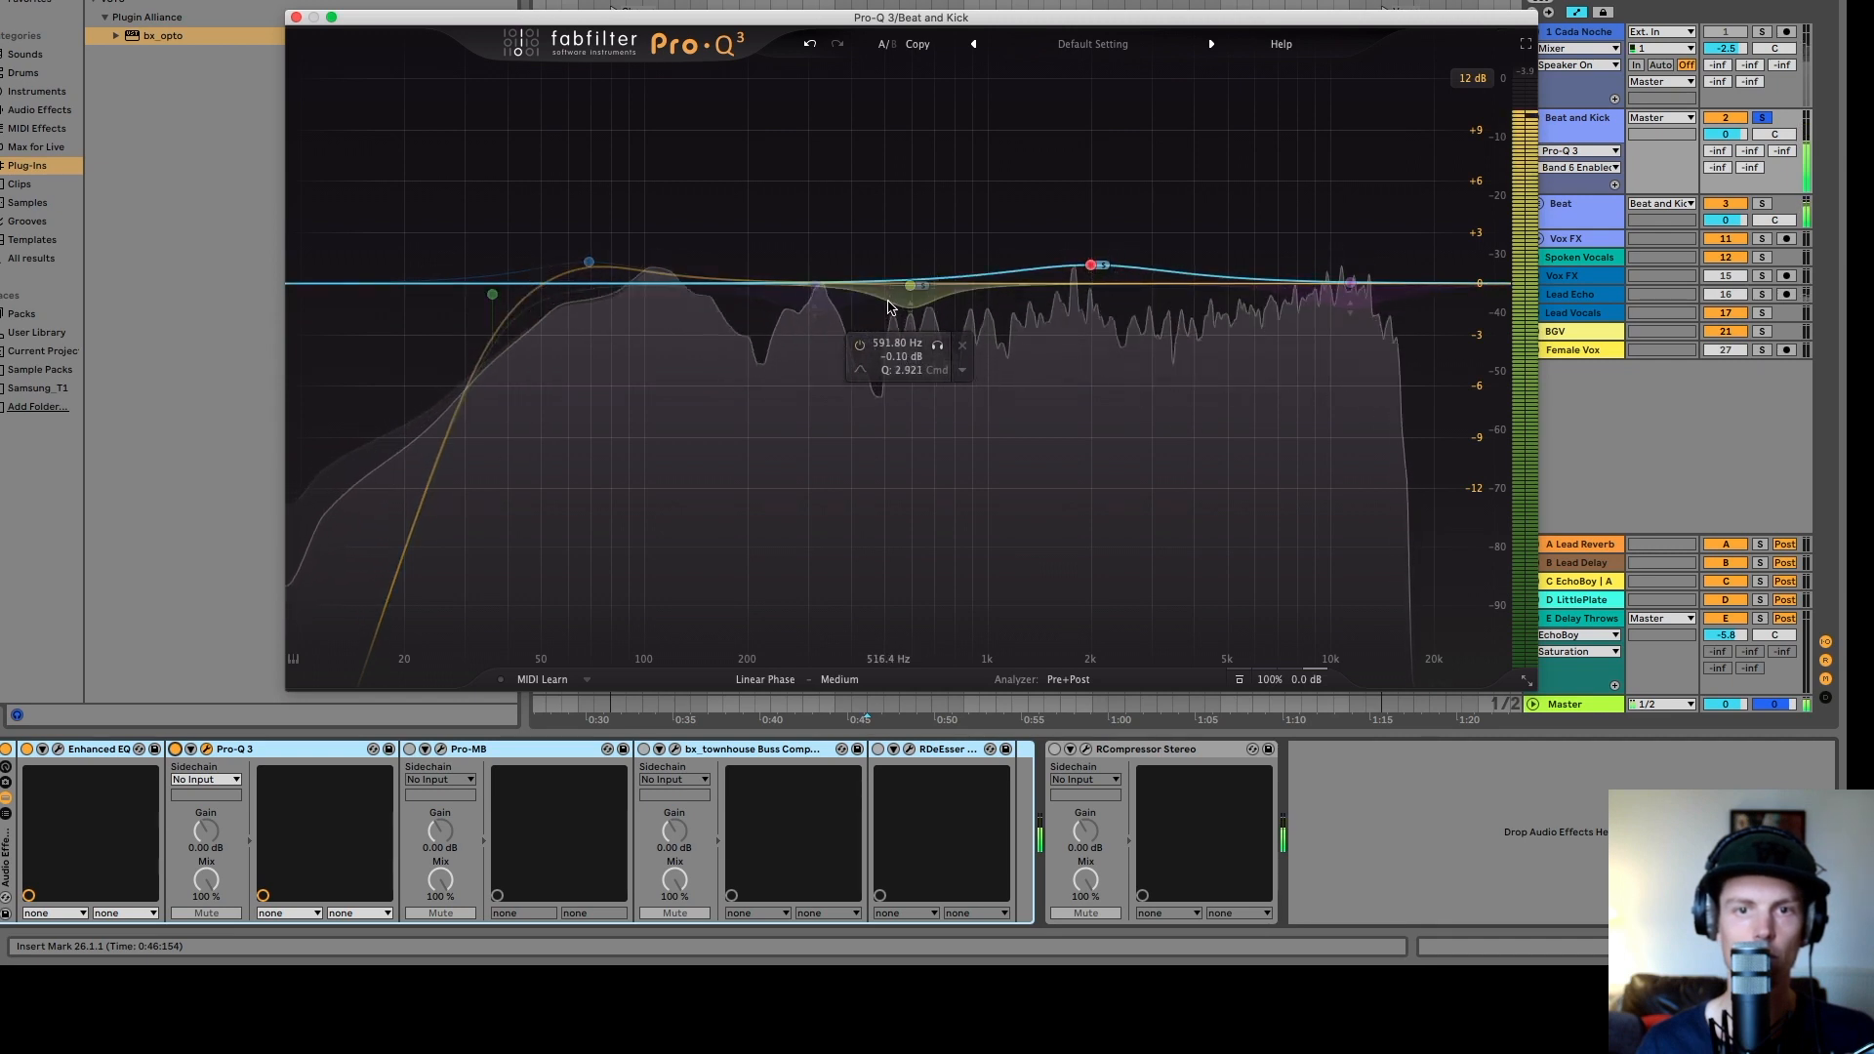
left_click(860, 345)
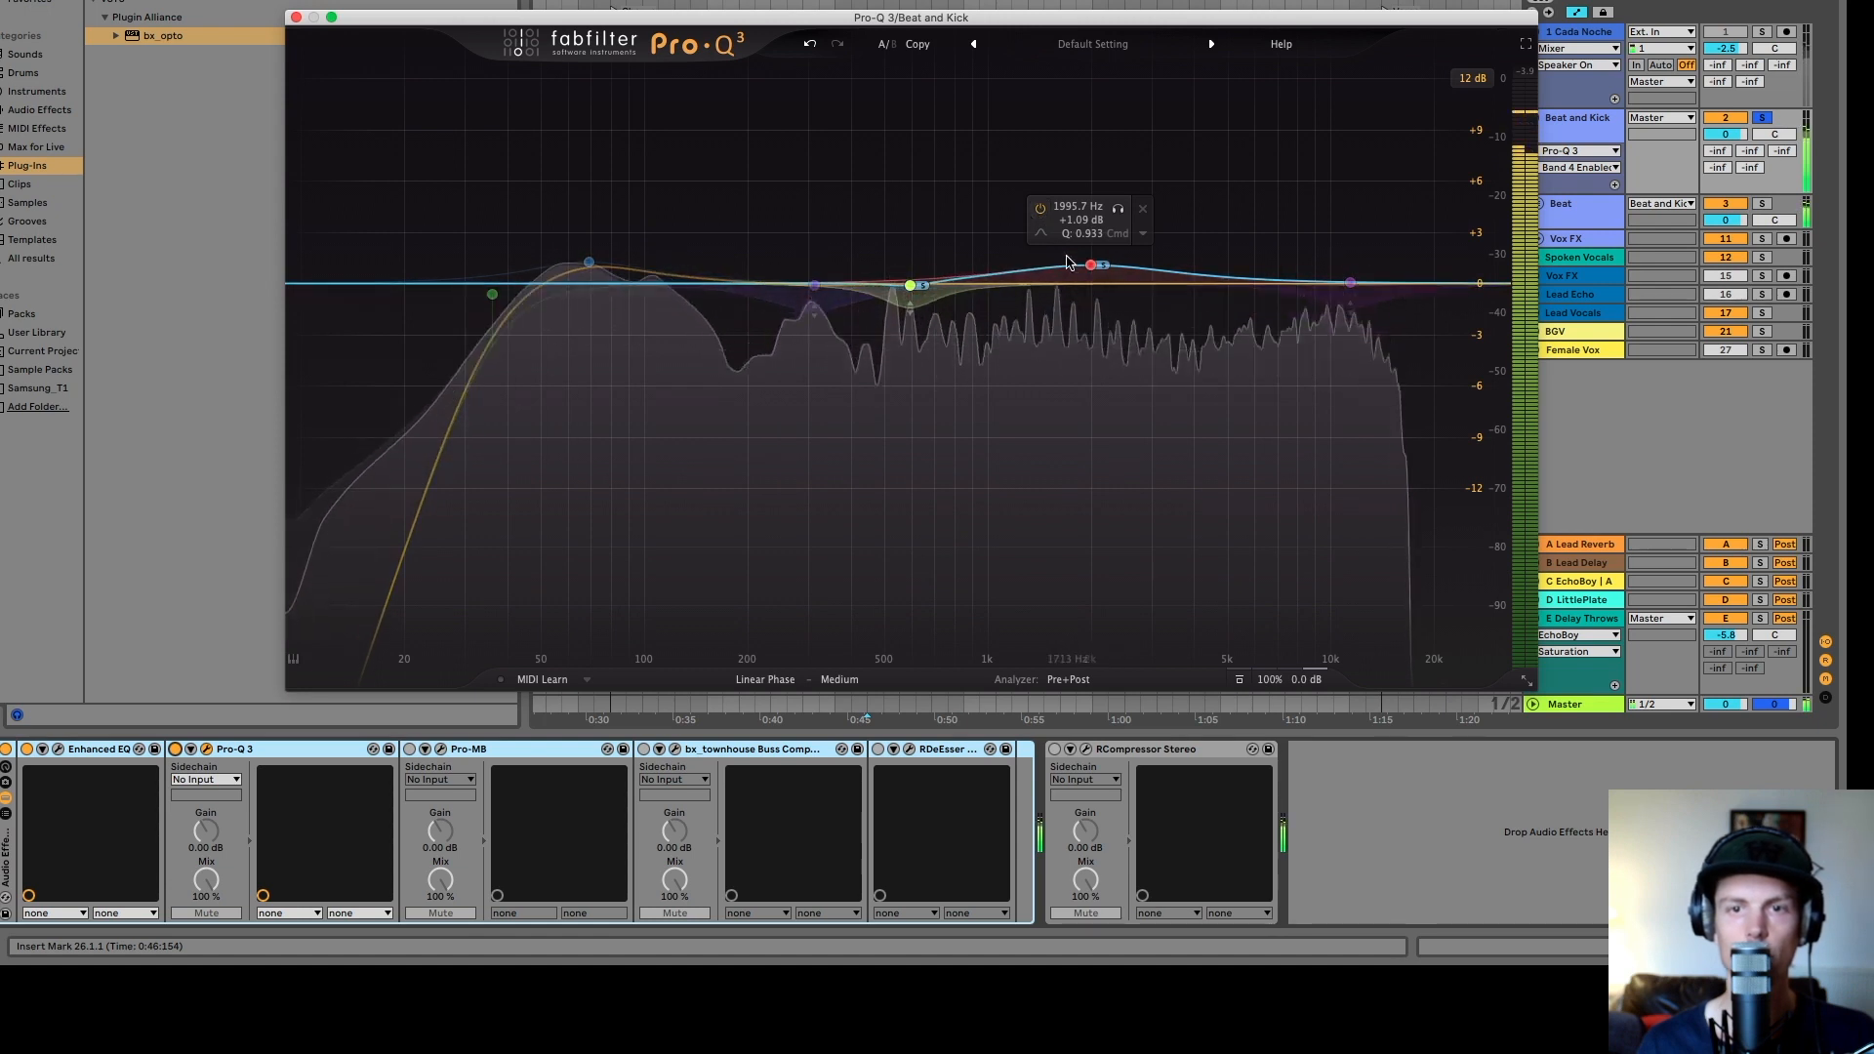
left_click(1041, 209)
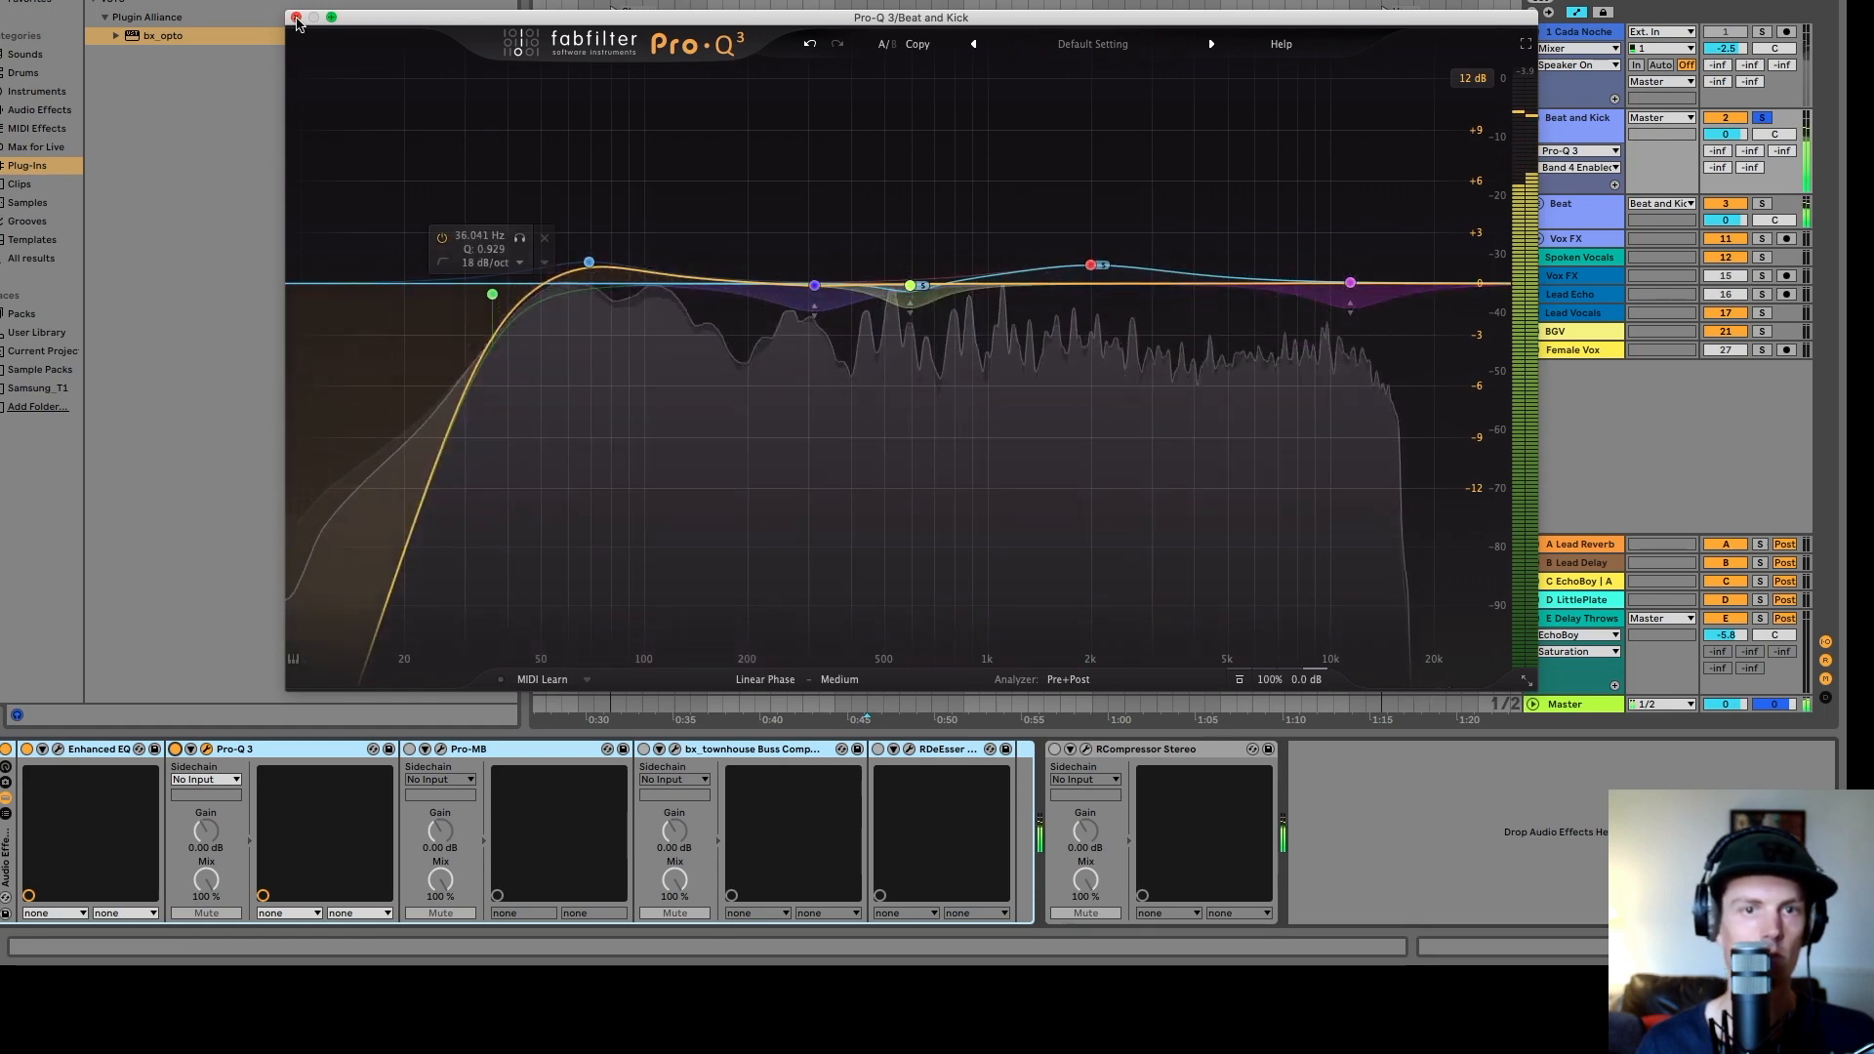
- Open Pro-MB on the group and toggle it off and on during playback to compare, then close its window
mouse_move(1106, 262)
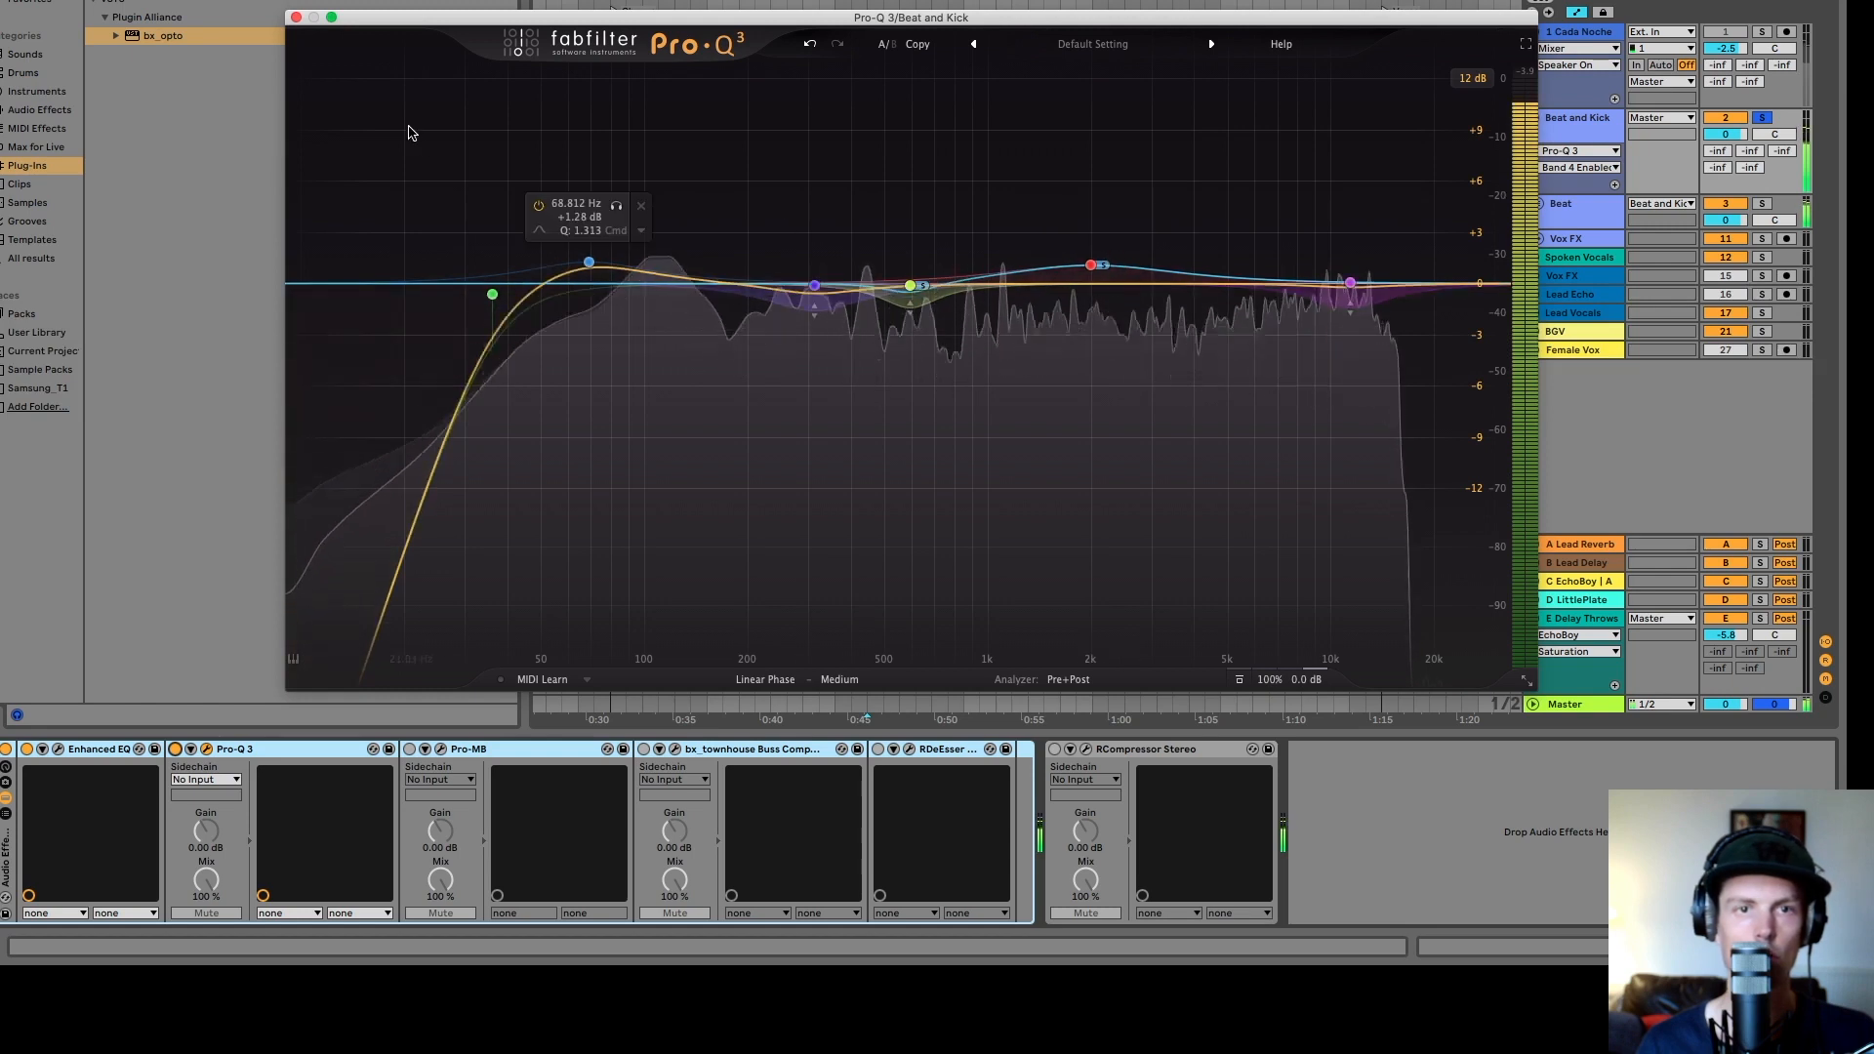
key("super+alt+p")
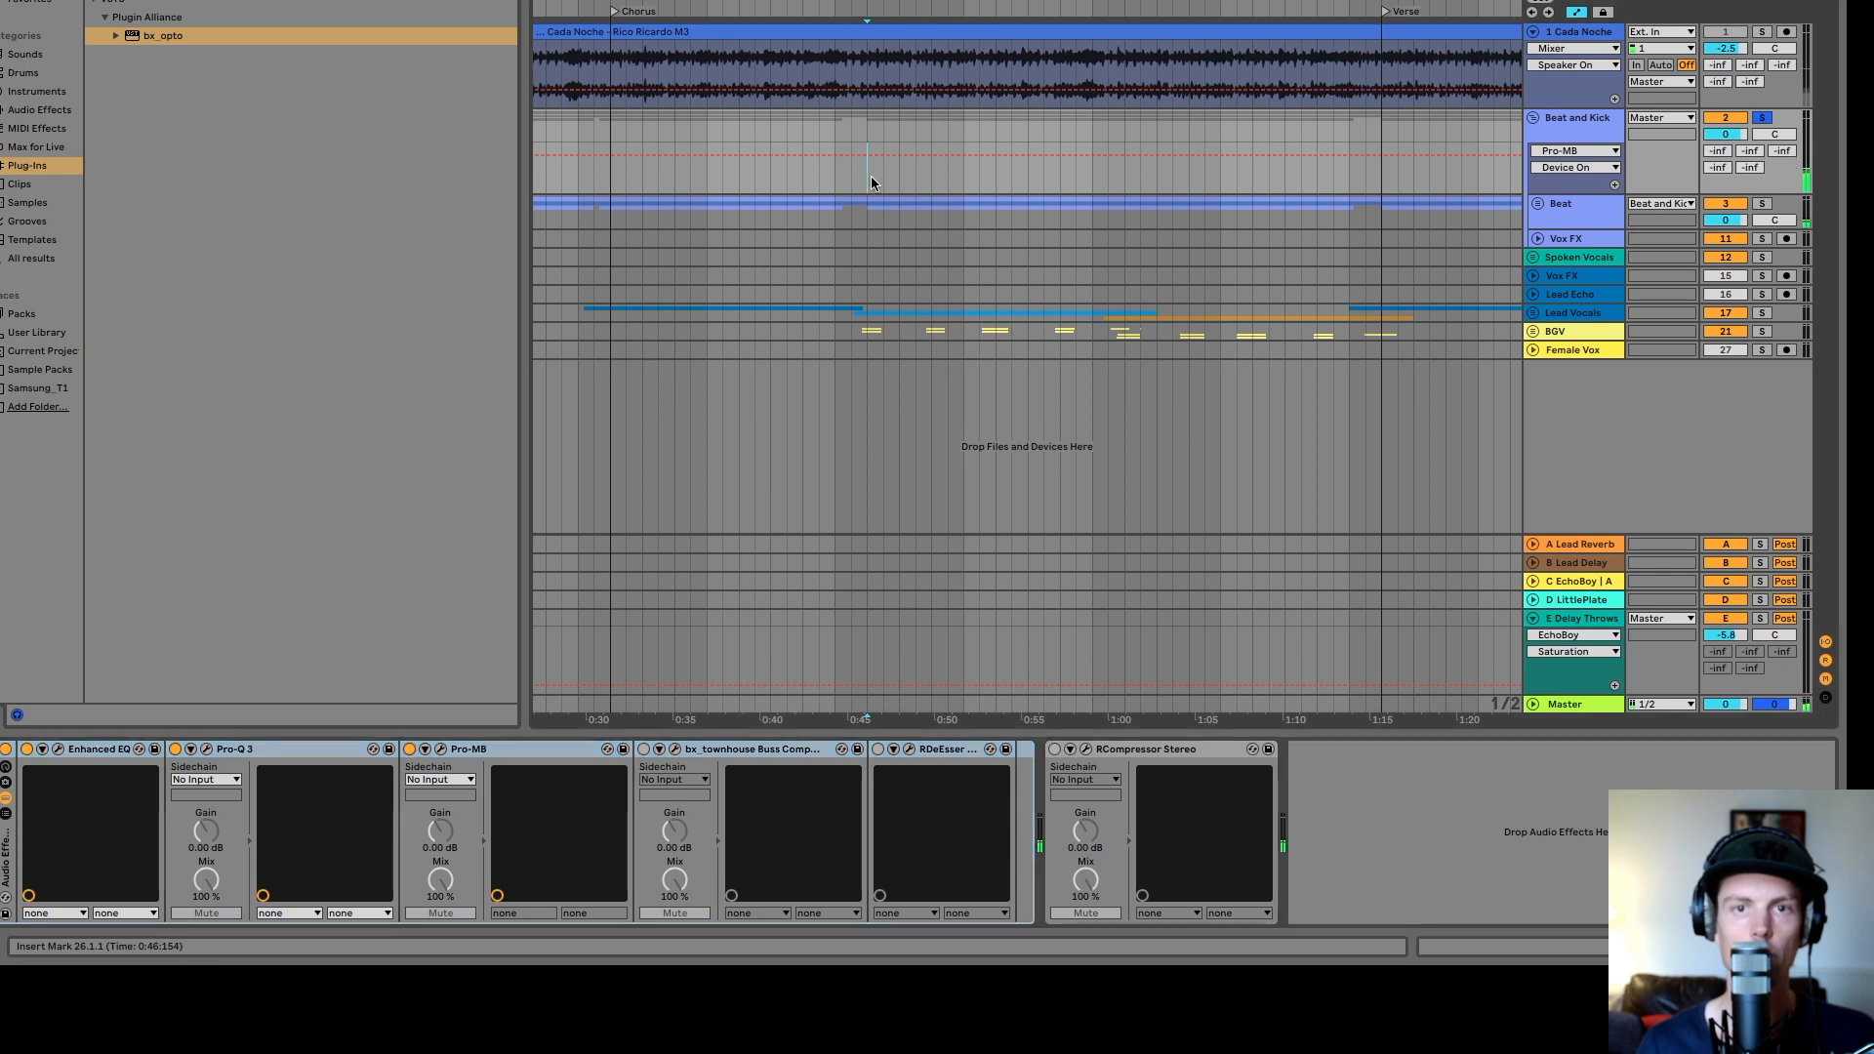
left_click(440, 750)
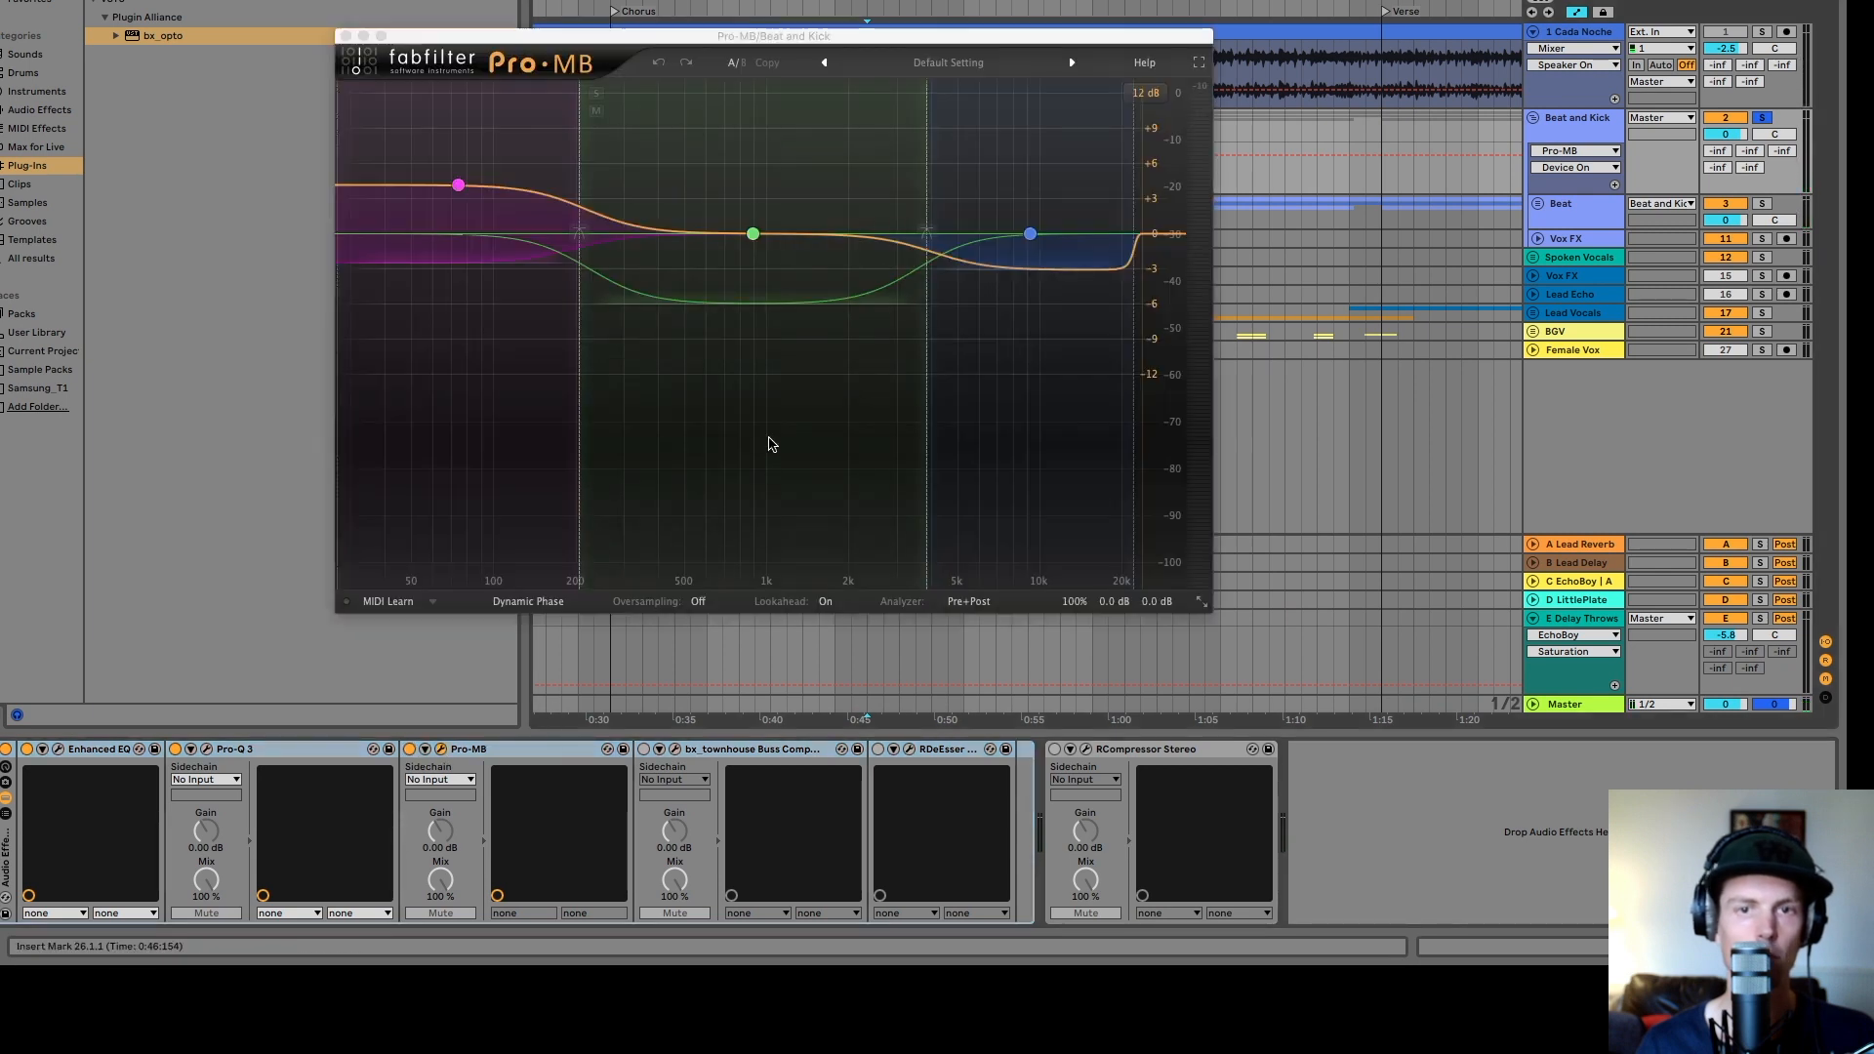
left_click(408, 751)
key("space")
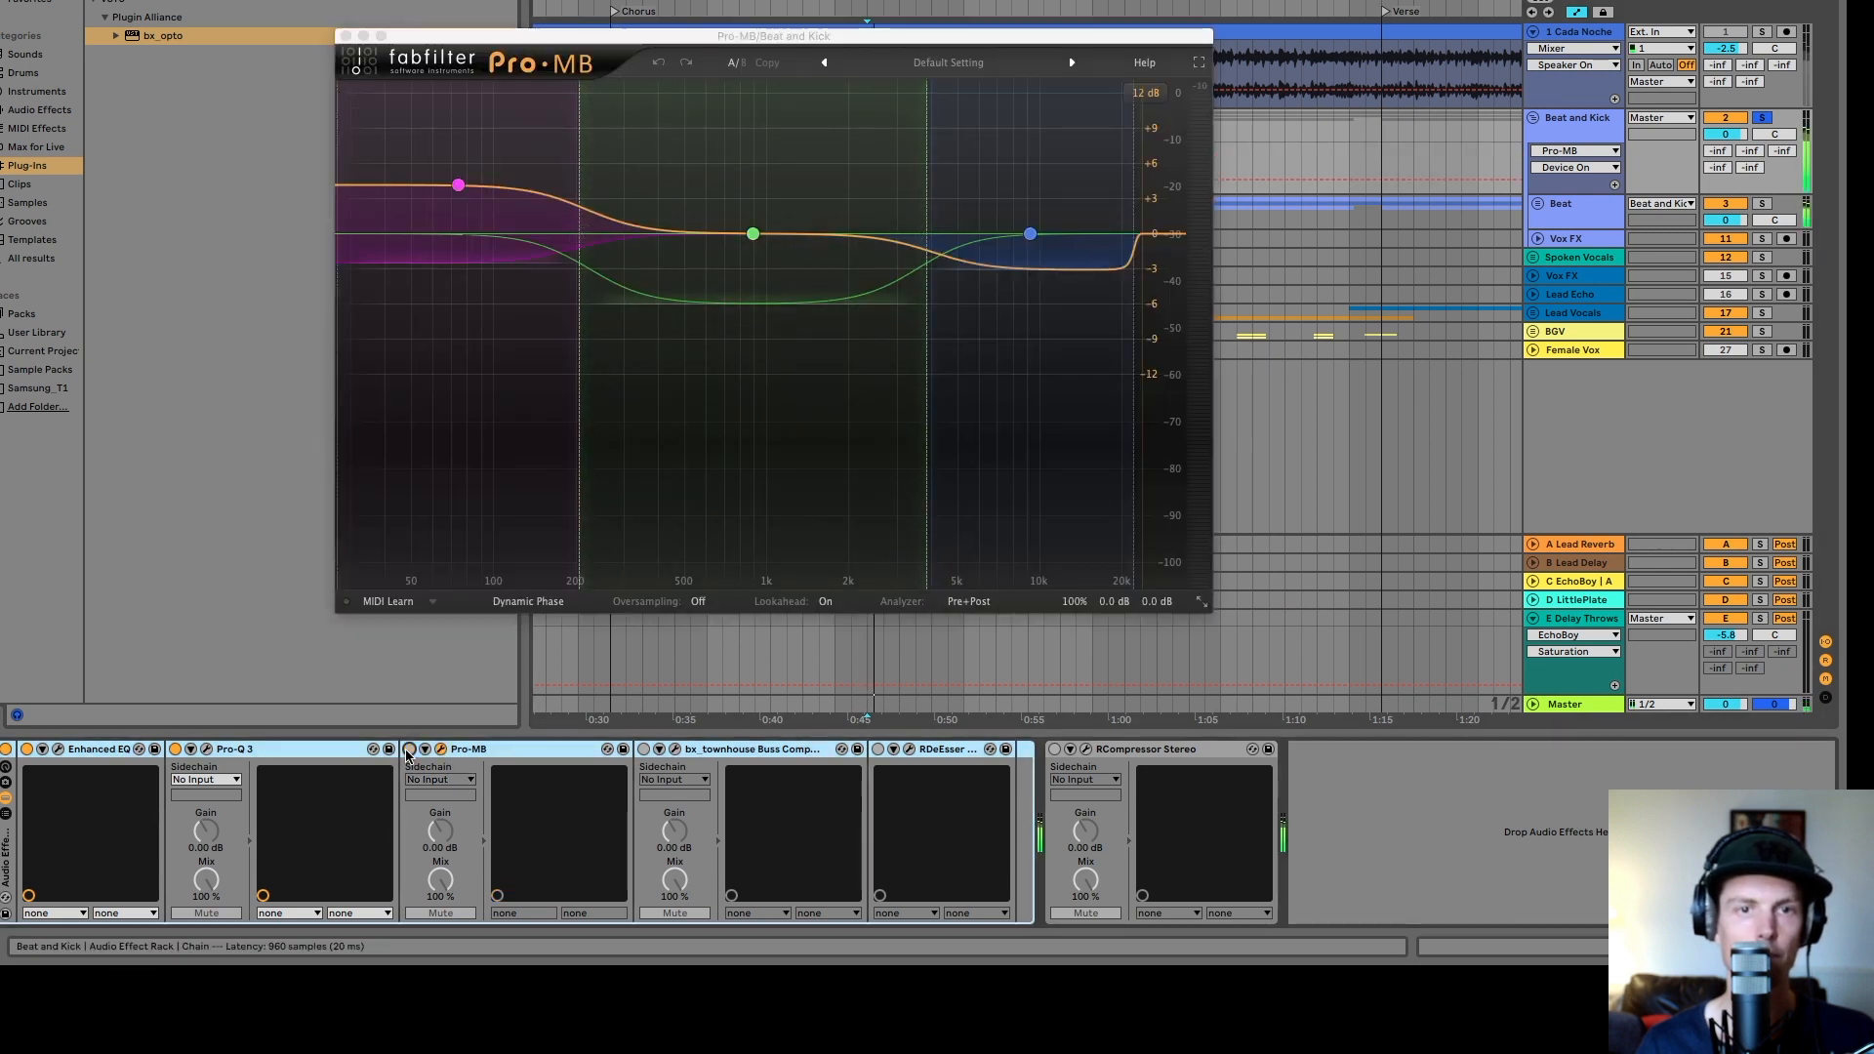
left_click(408, 751)
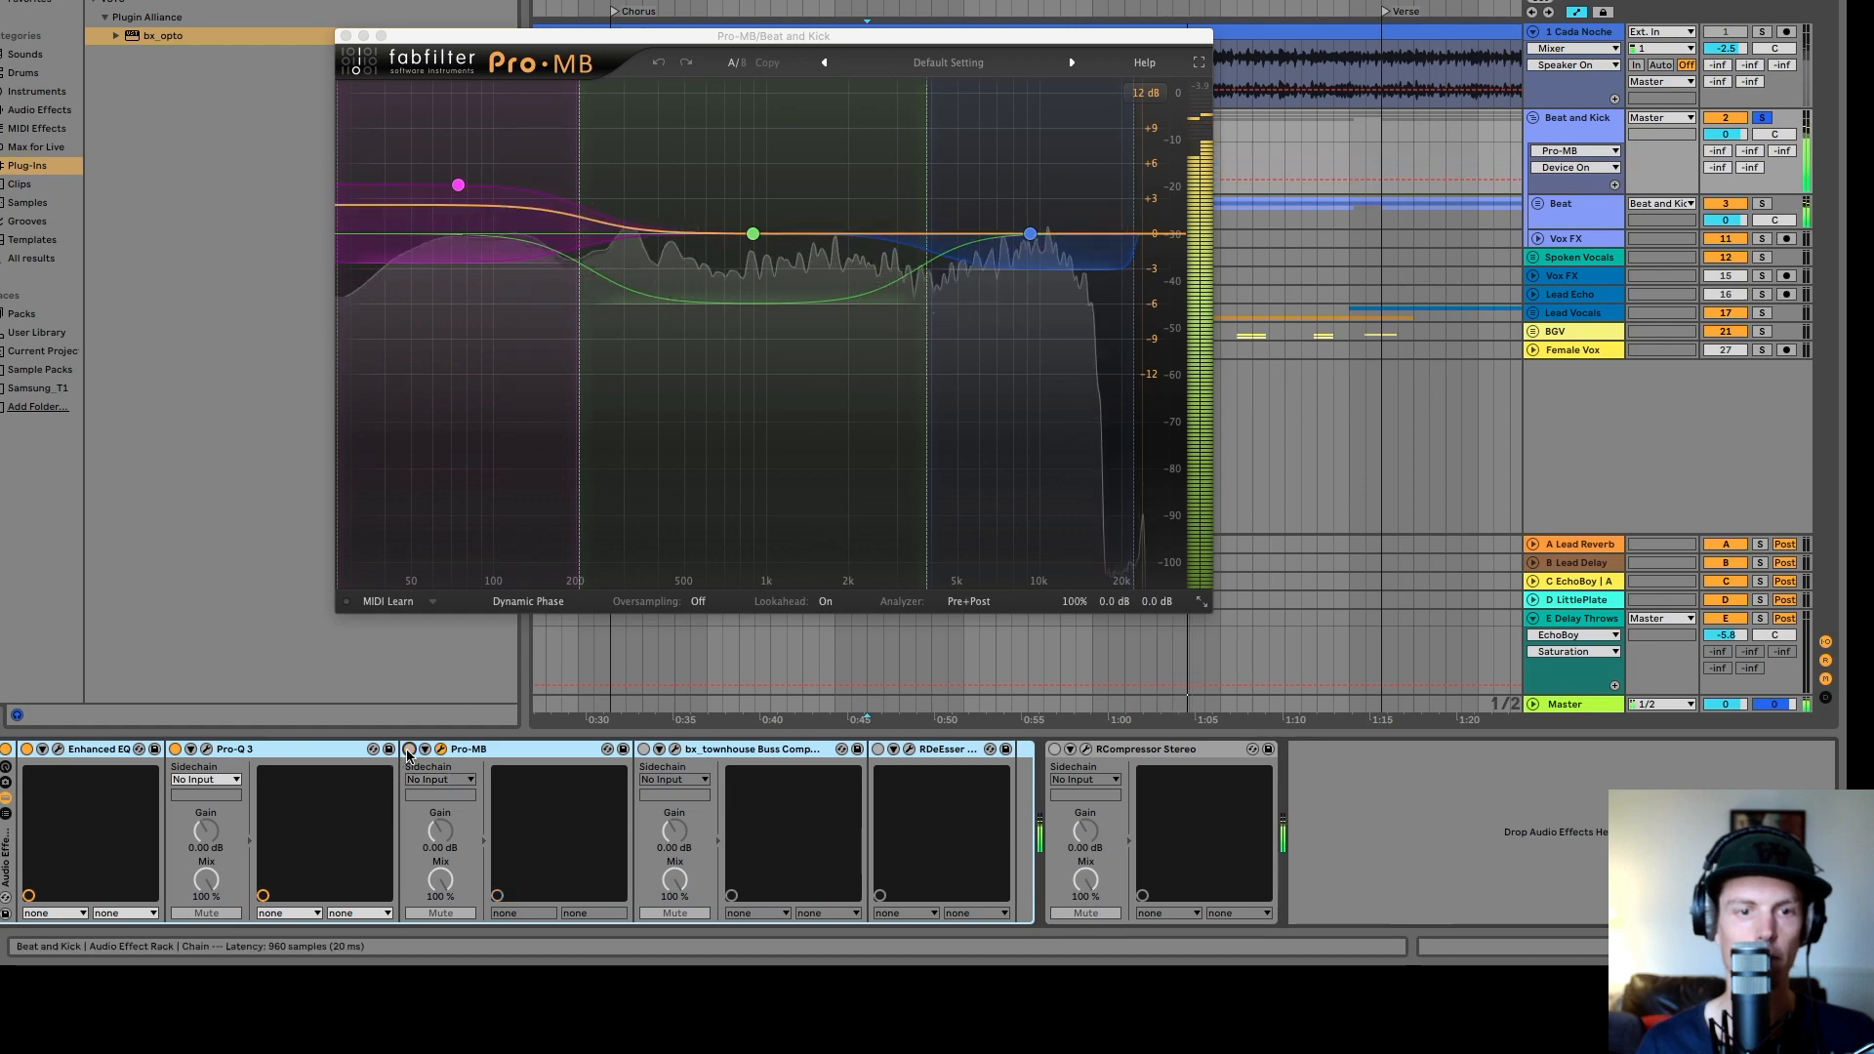
left_click(409, 750)
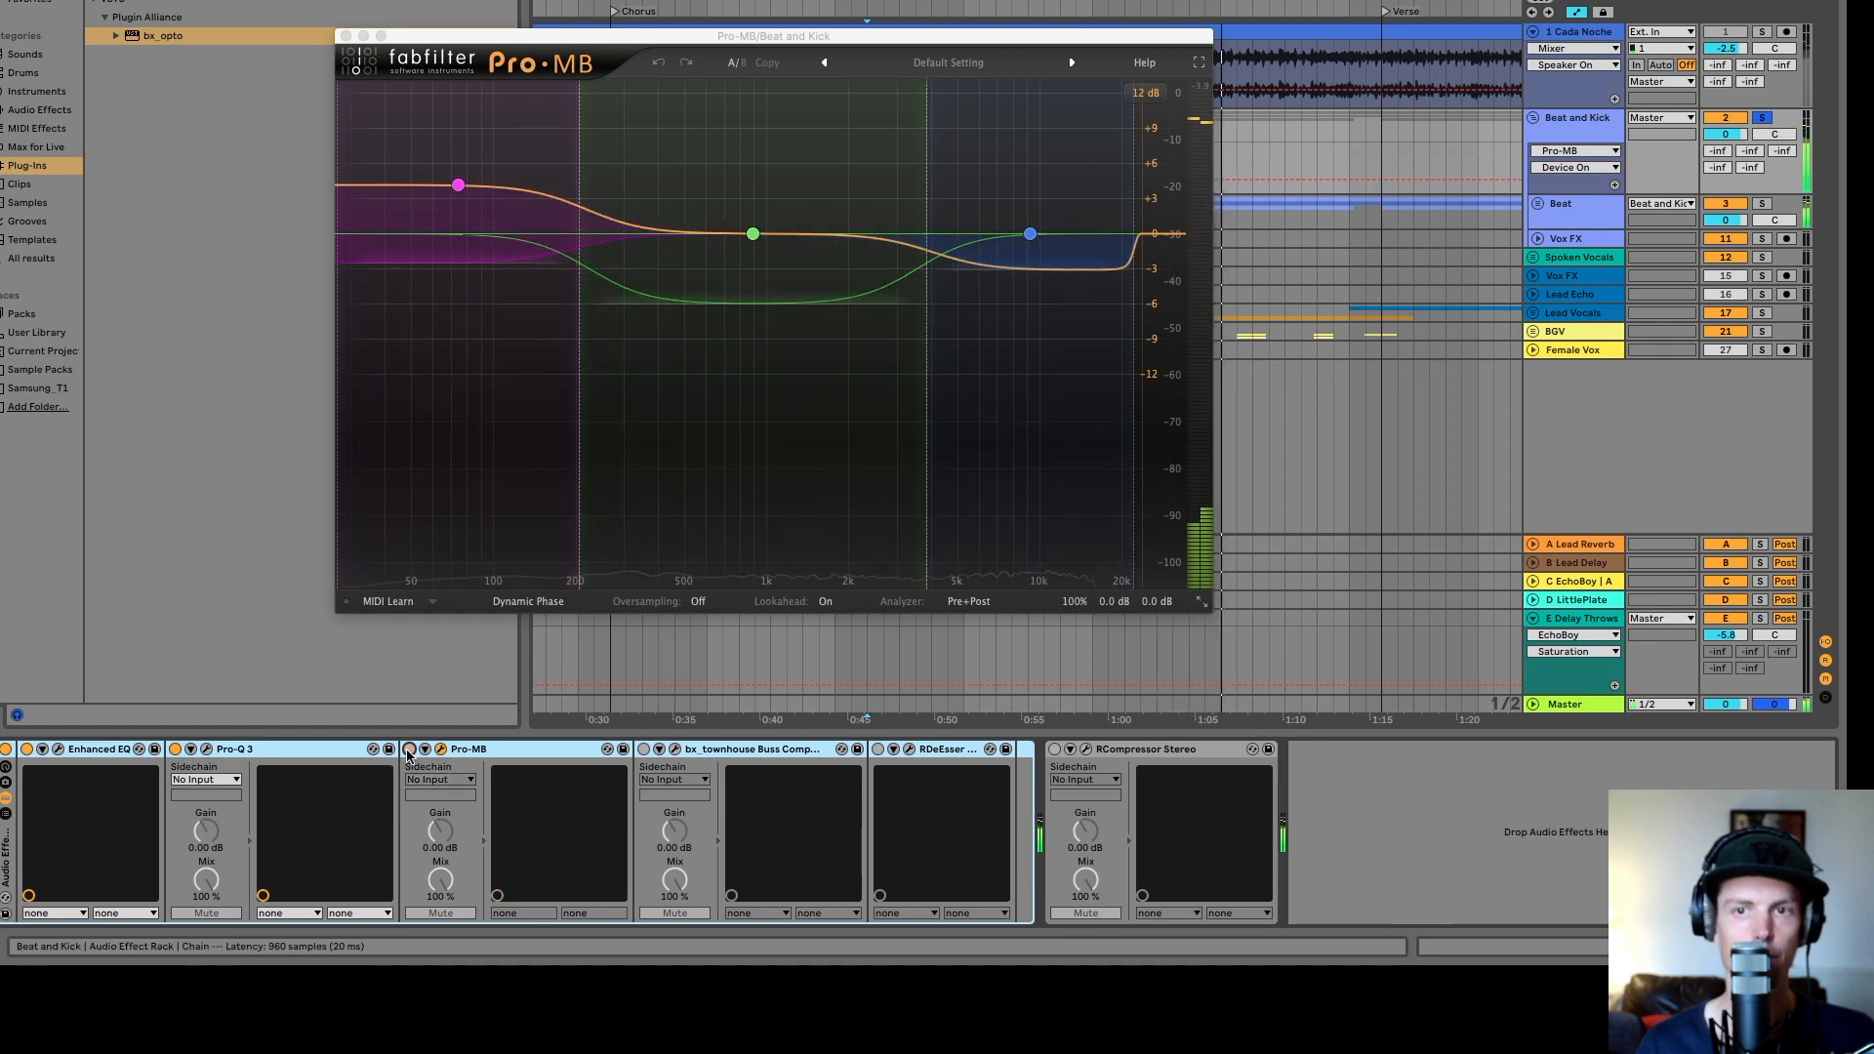
left_click(409, 751)
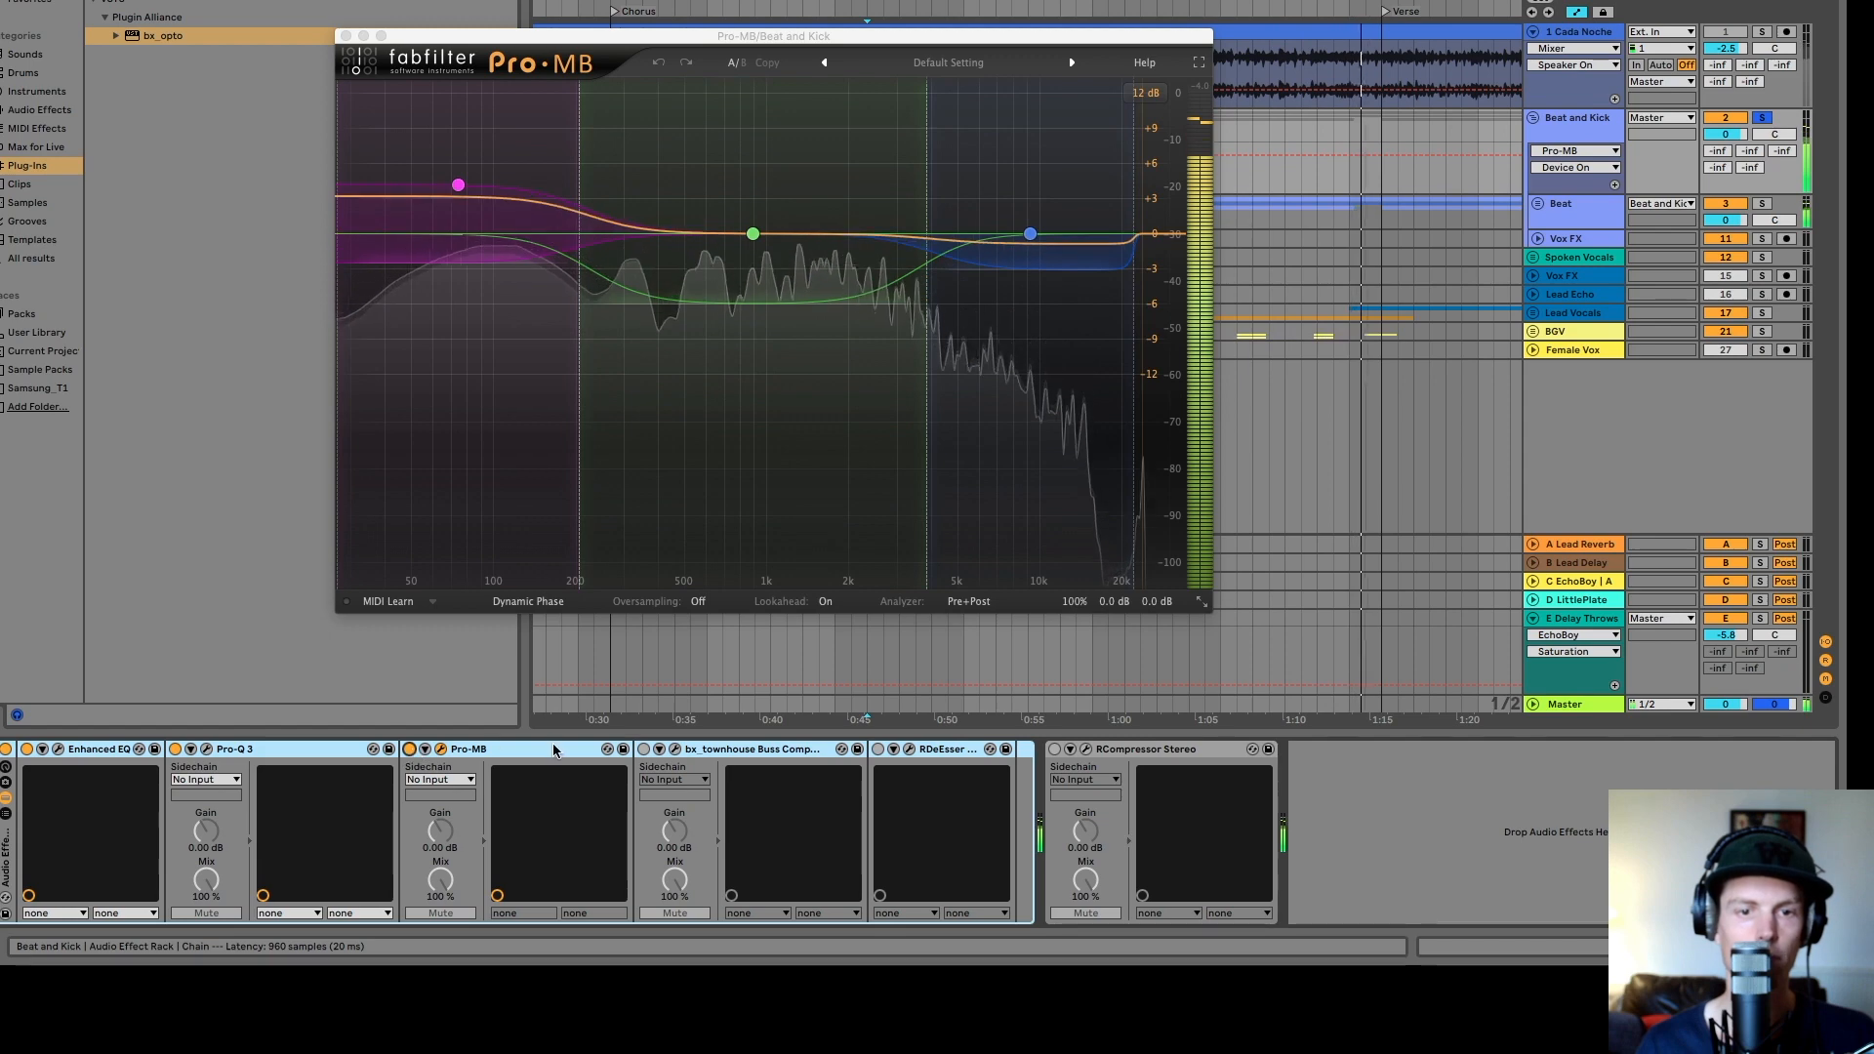
left_click(345, 36)
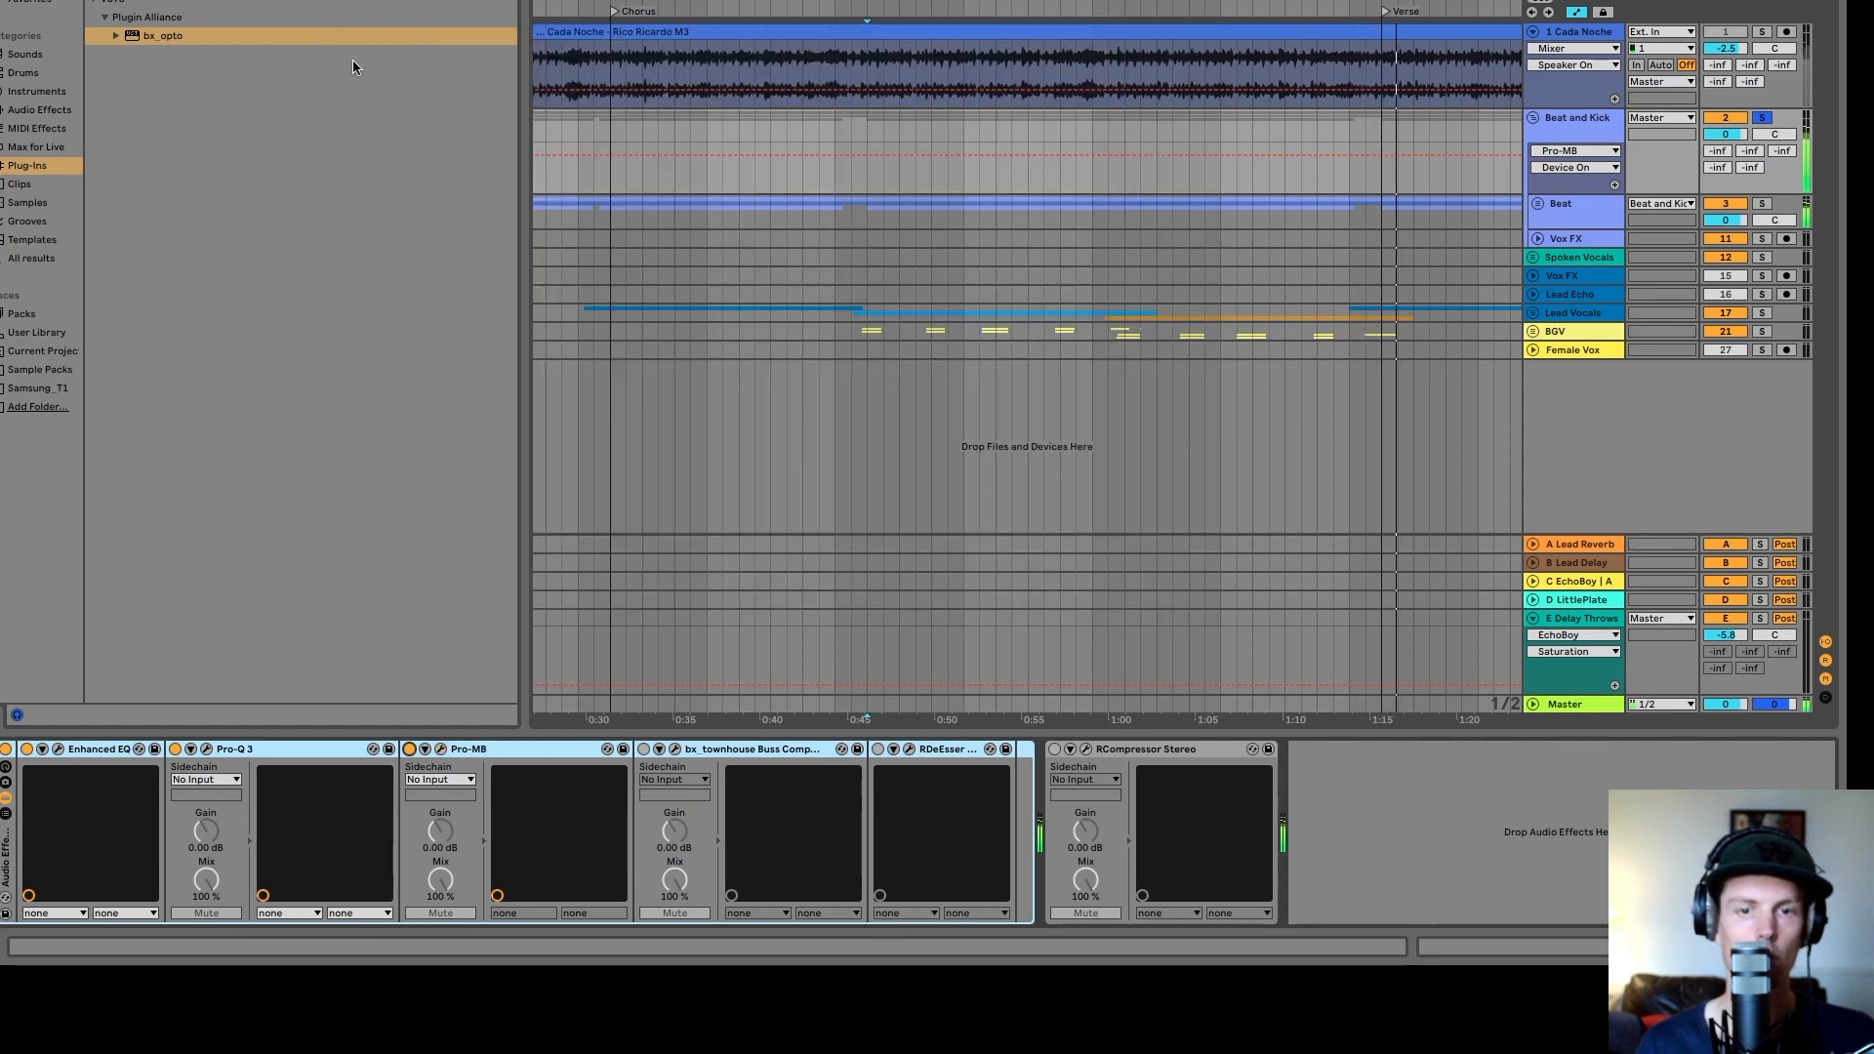
- Open the bx_townhouse Buss Compressor, inspect its attack, release and ratio settings, and A/B it off and on
left_click(643, 749)
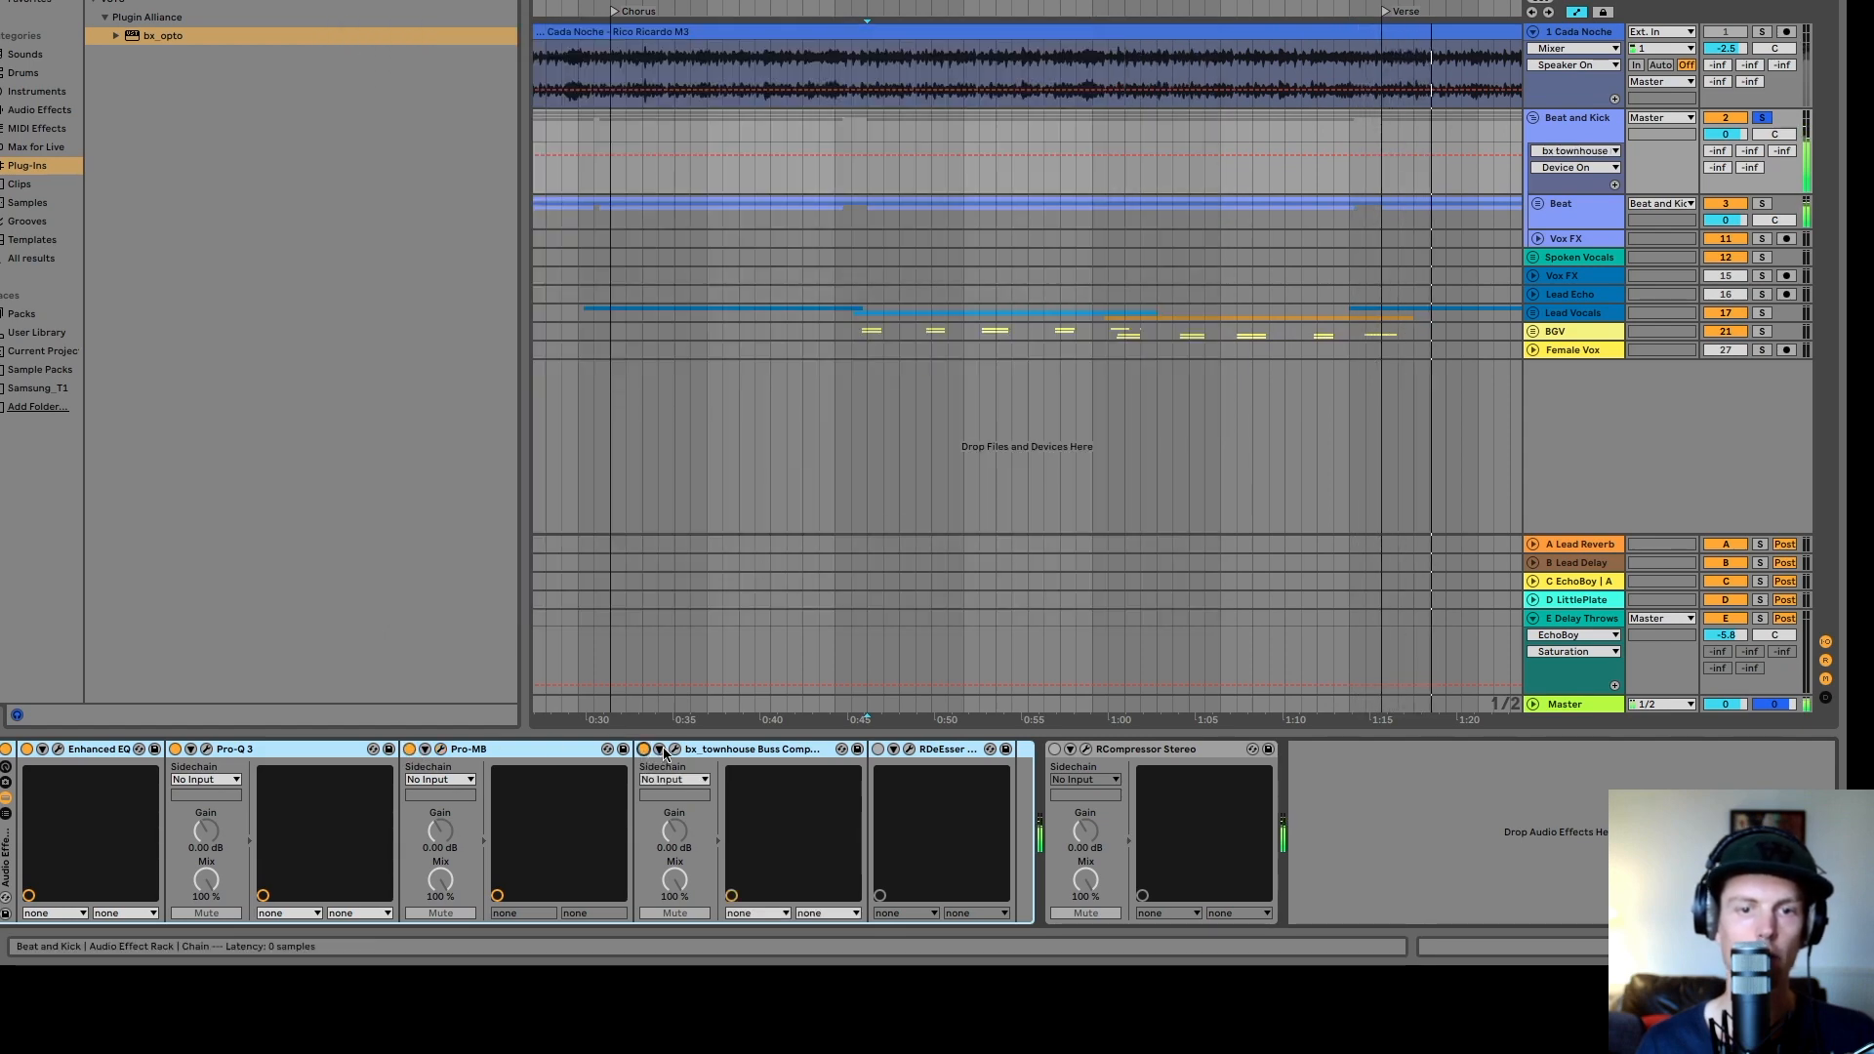
left_click(675, 750)
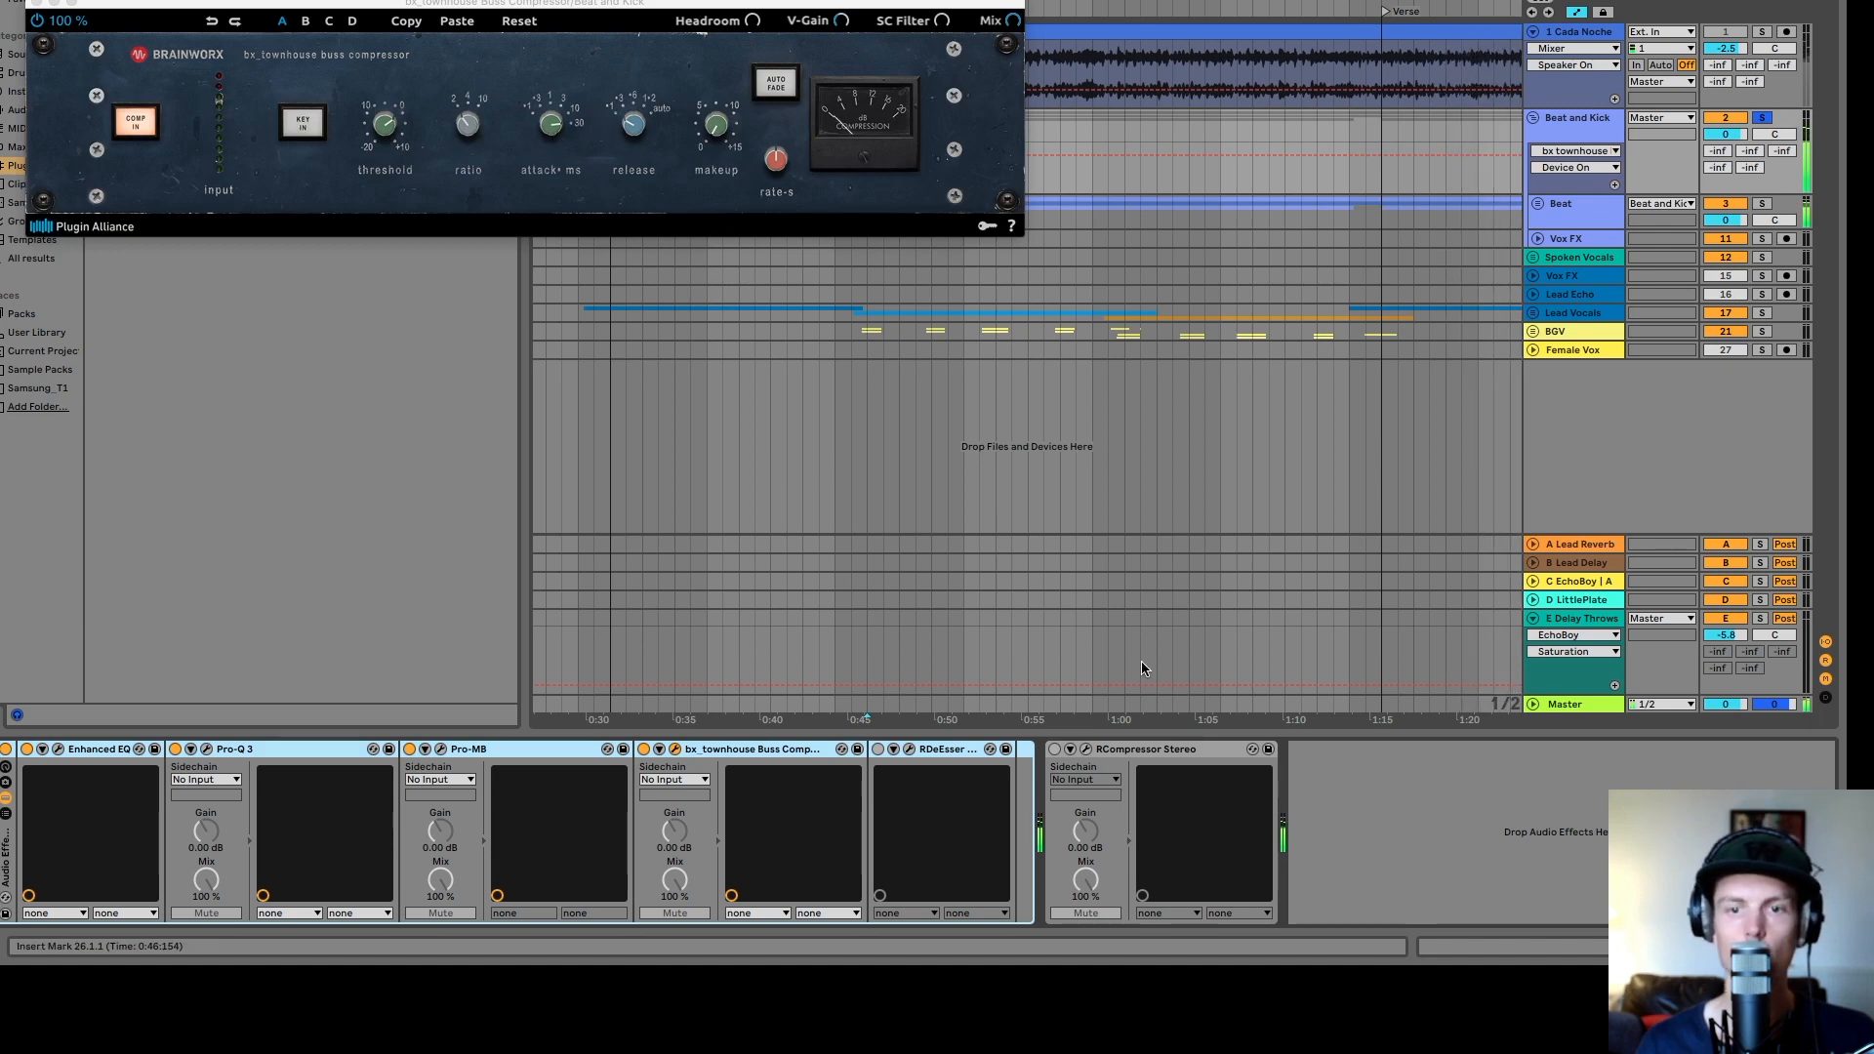
left_click(555, 125)
left_click(634, 125)
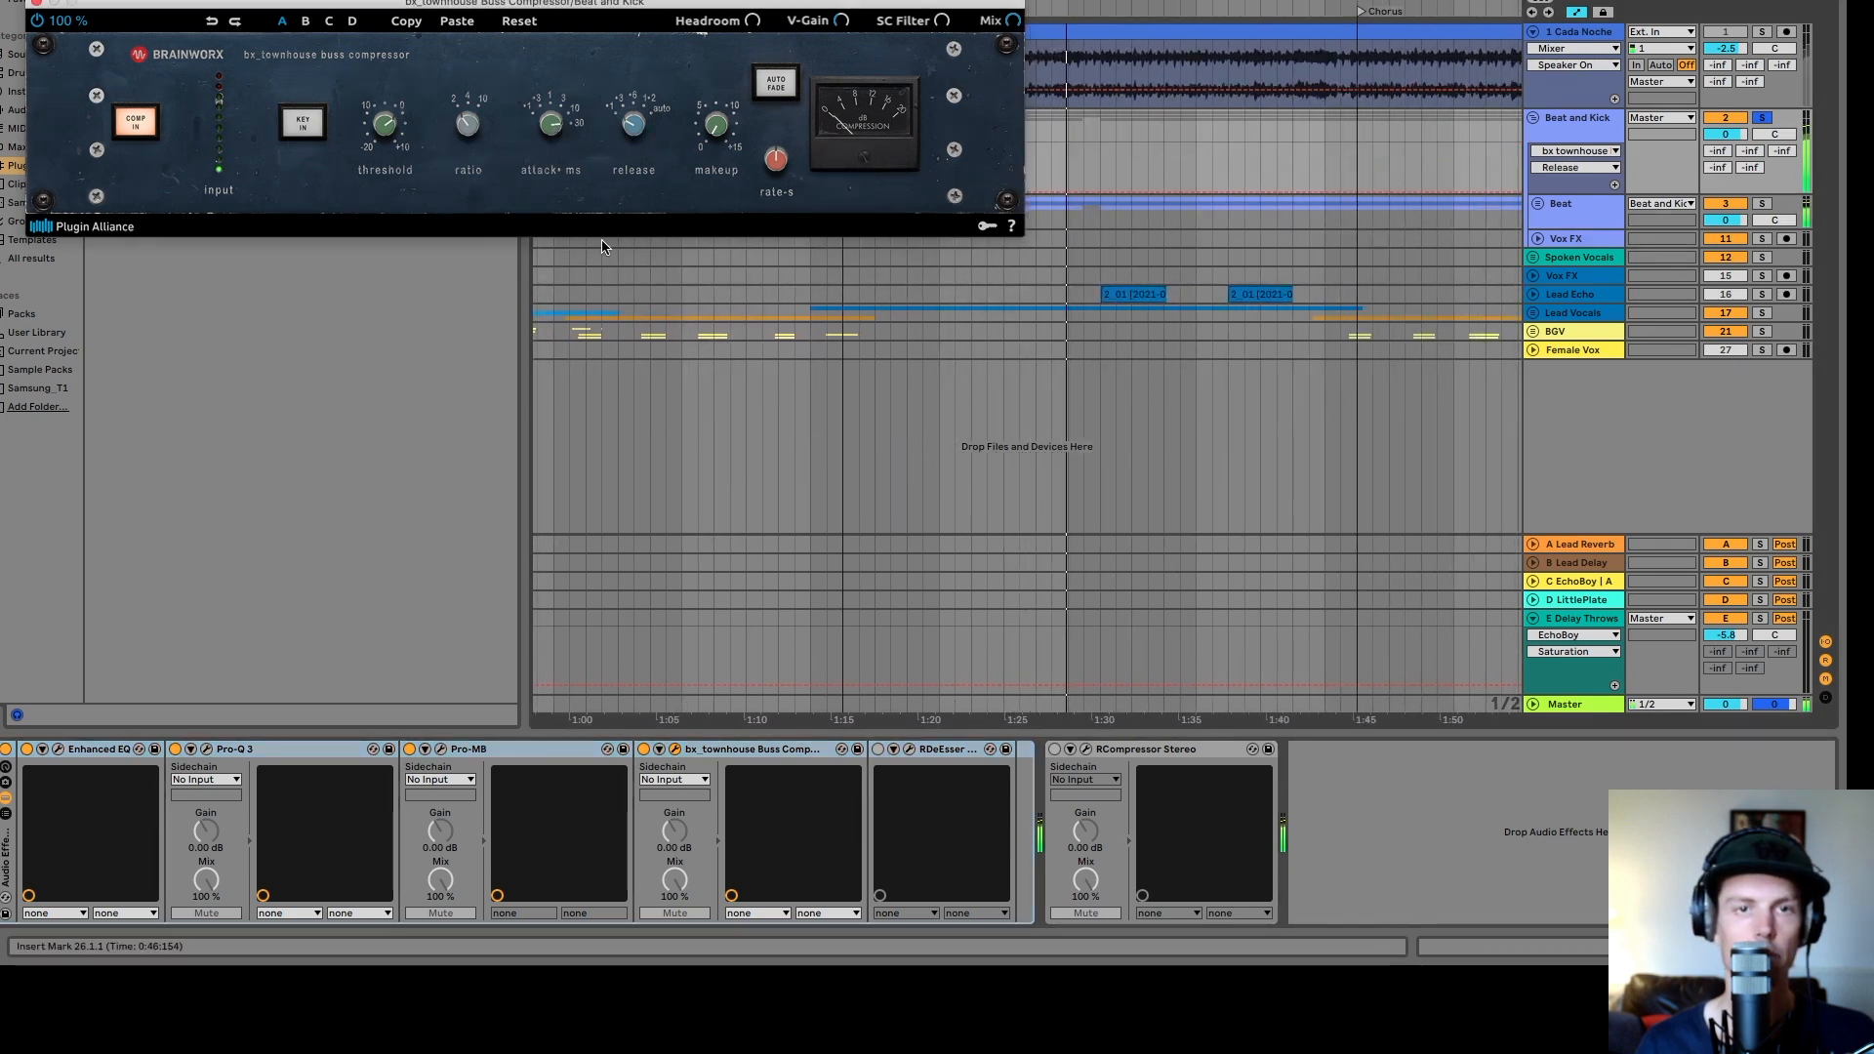
left_click(467, 125)
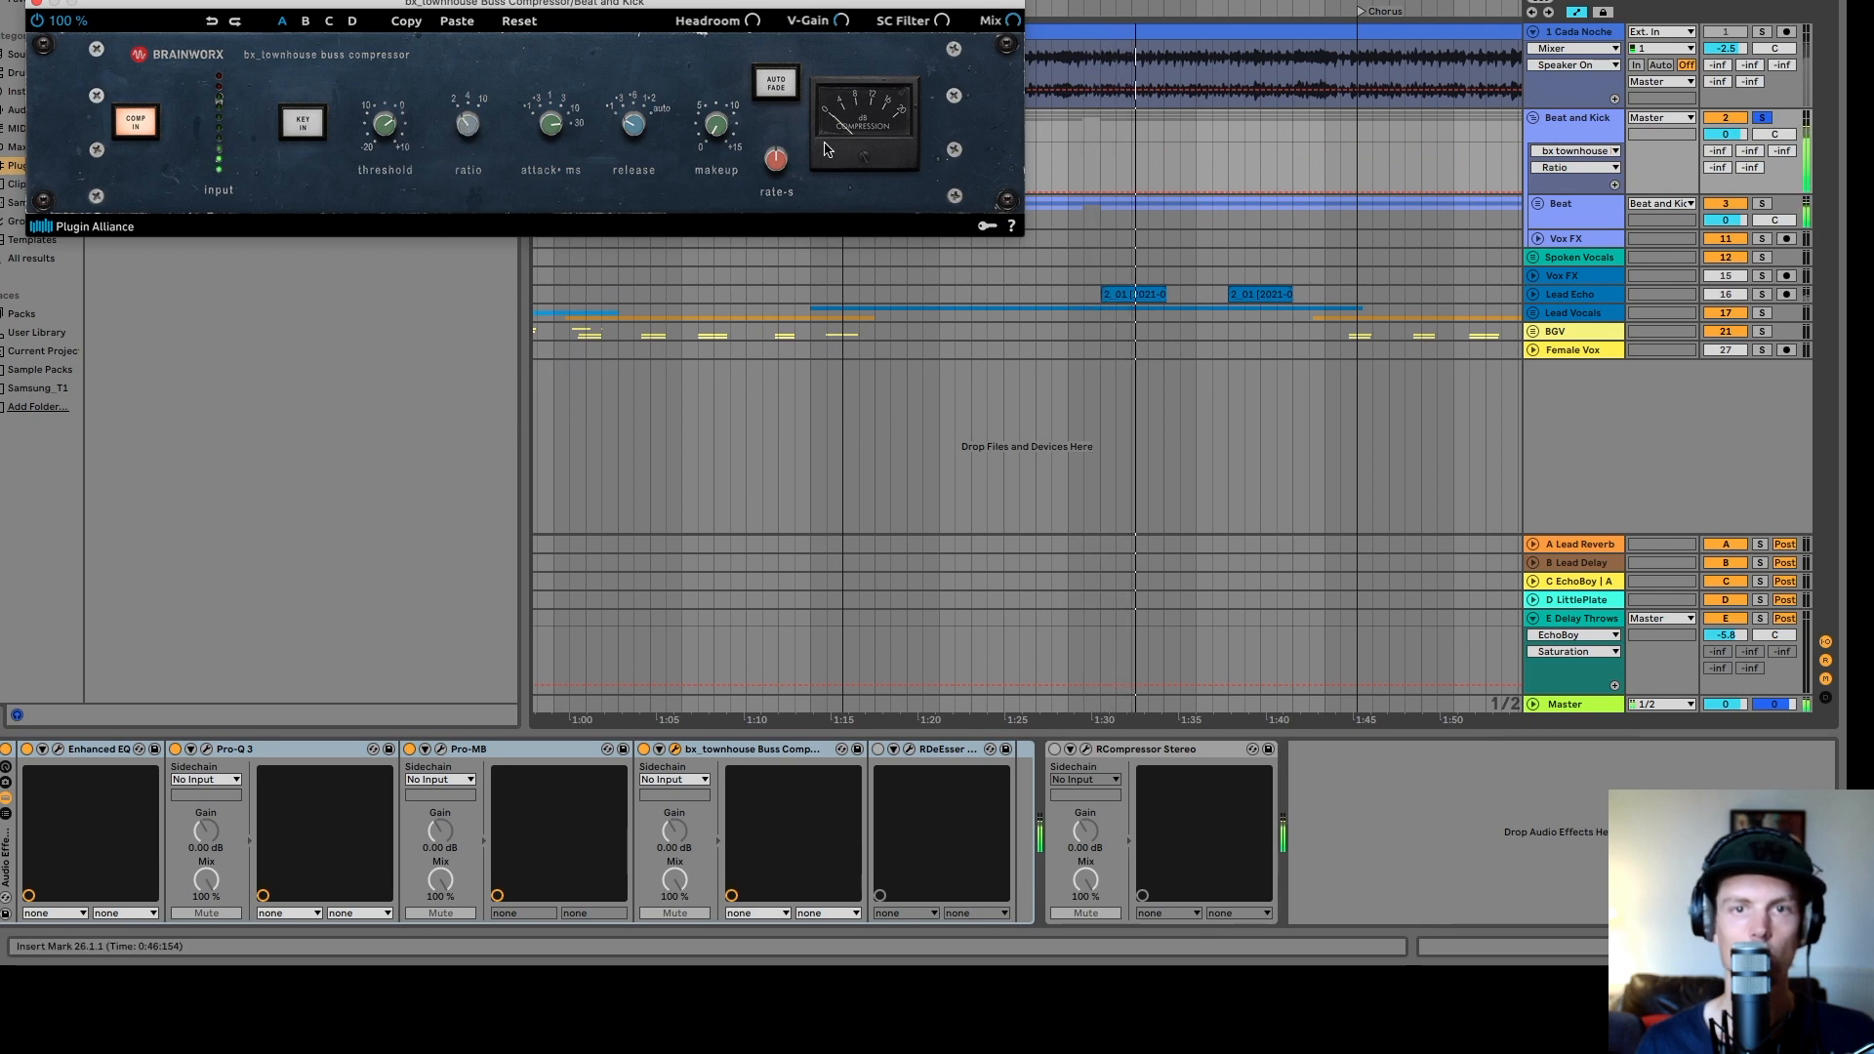
left_click(644, 750)
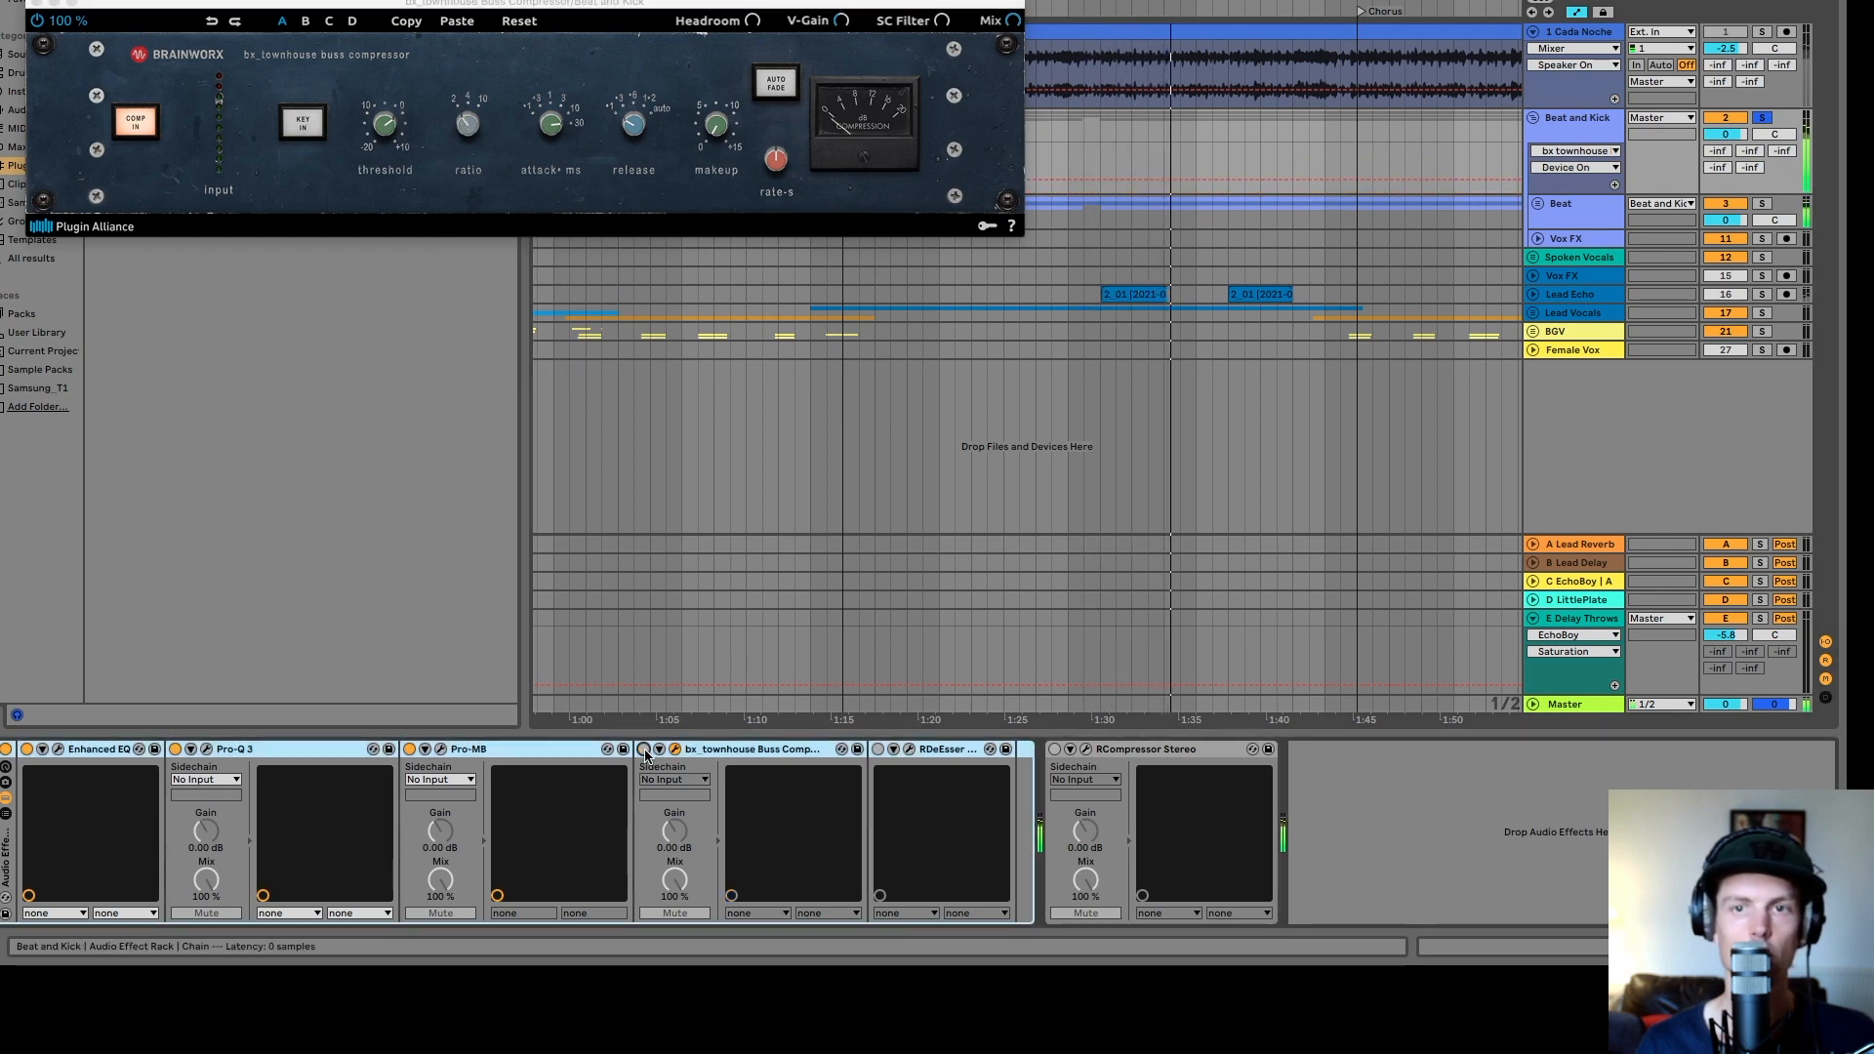
left_click(644, 749)
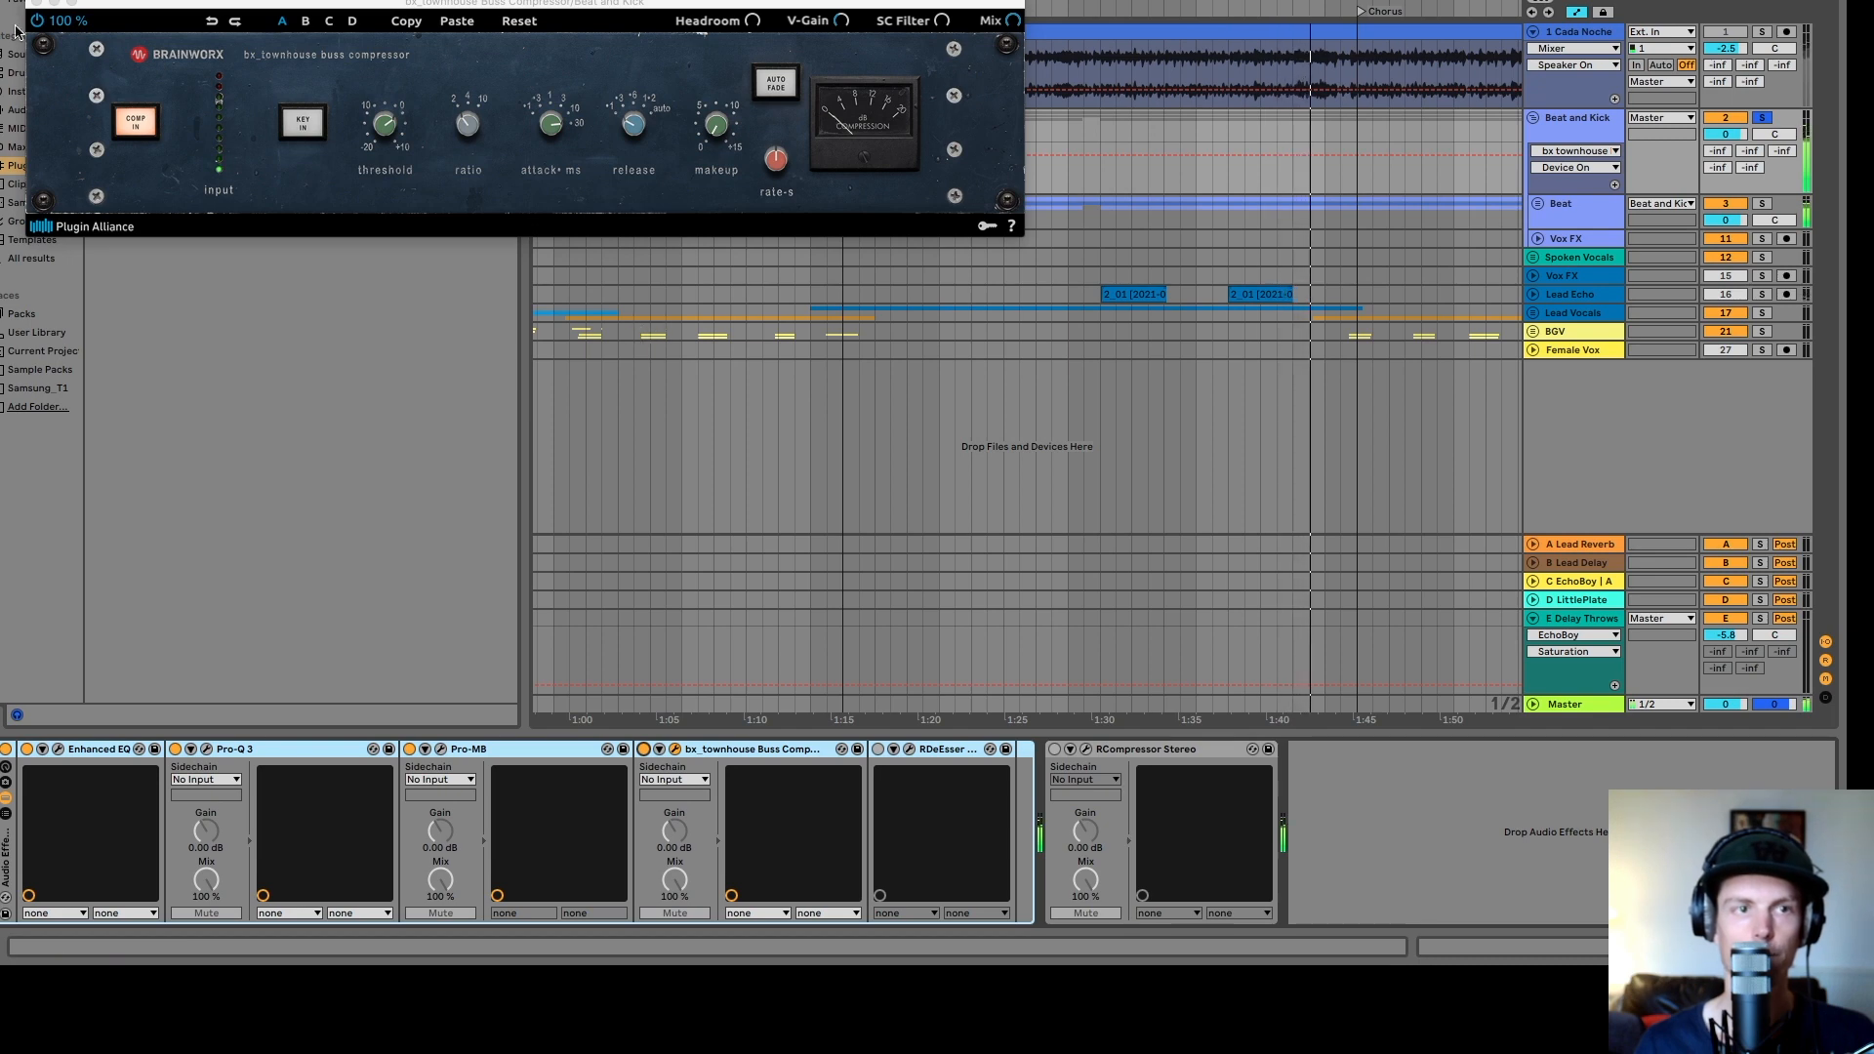
left_click(35, 3)
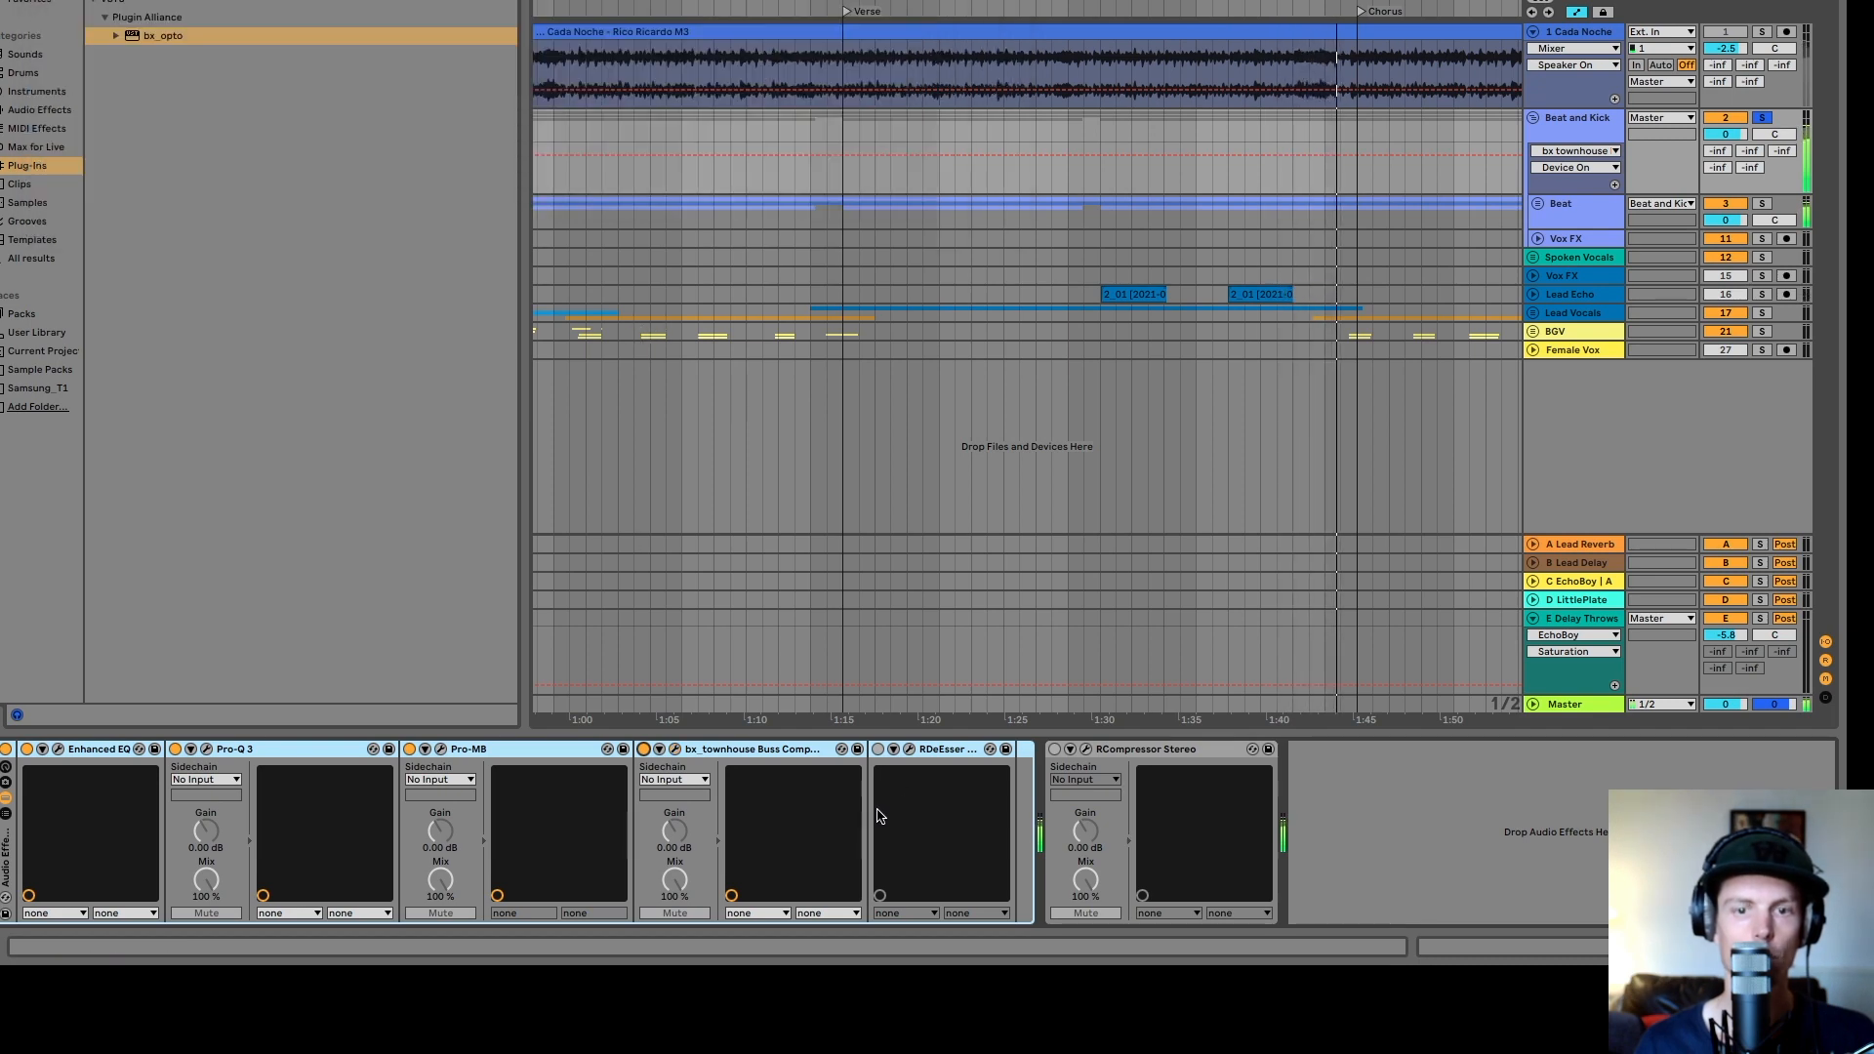
- Open RDeEsser on the group and toggle it off and on while listening, then close its window
left_click(878, 750)
left_click(909, 750)
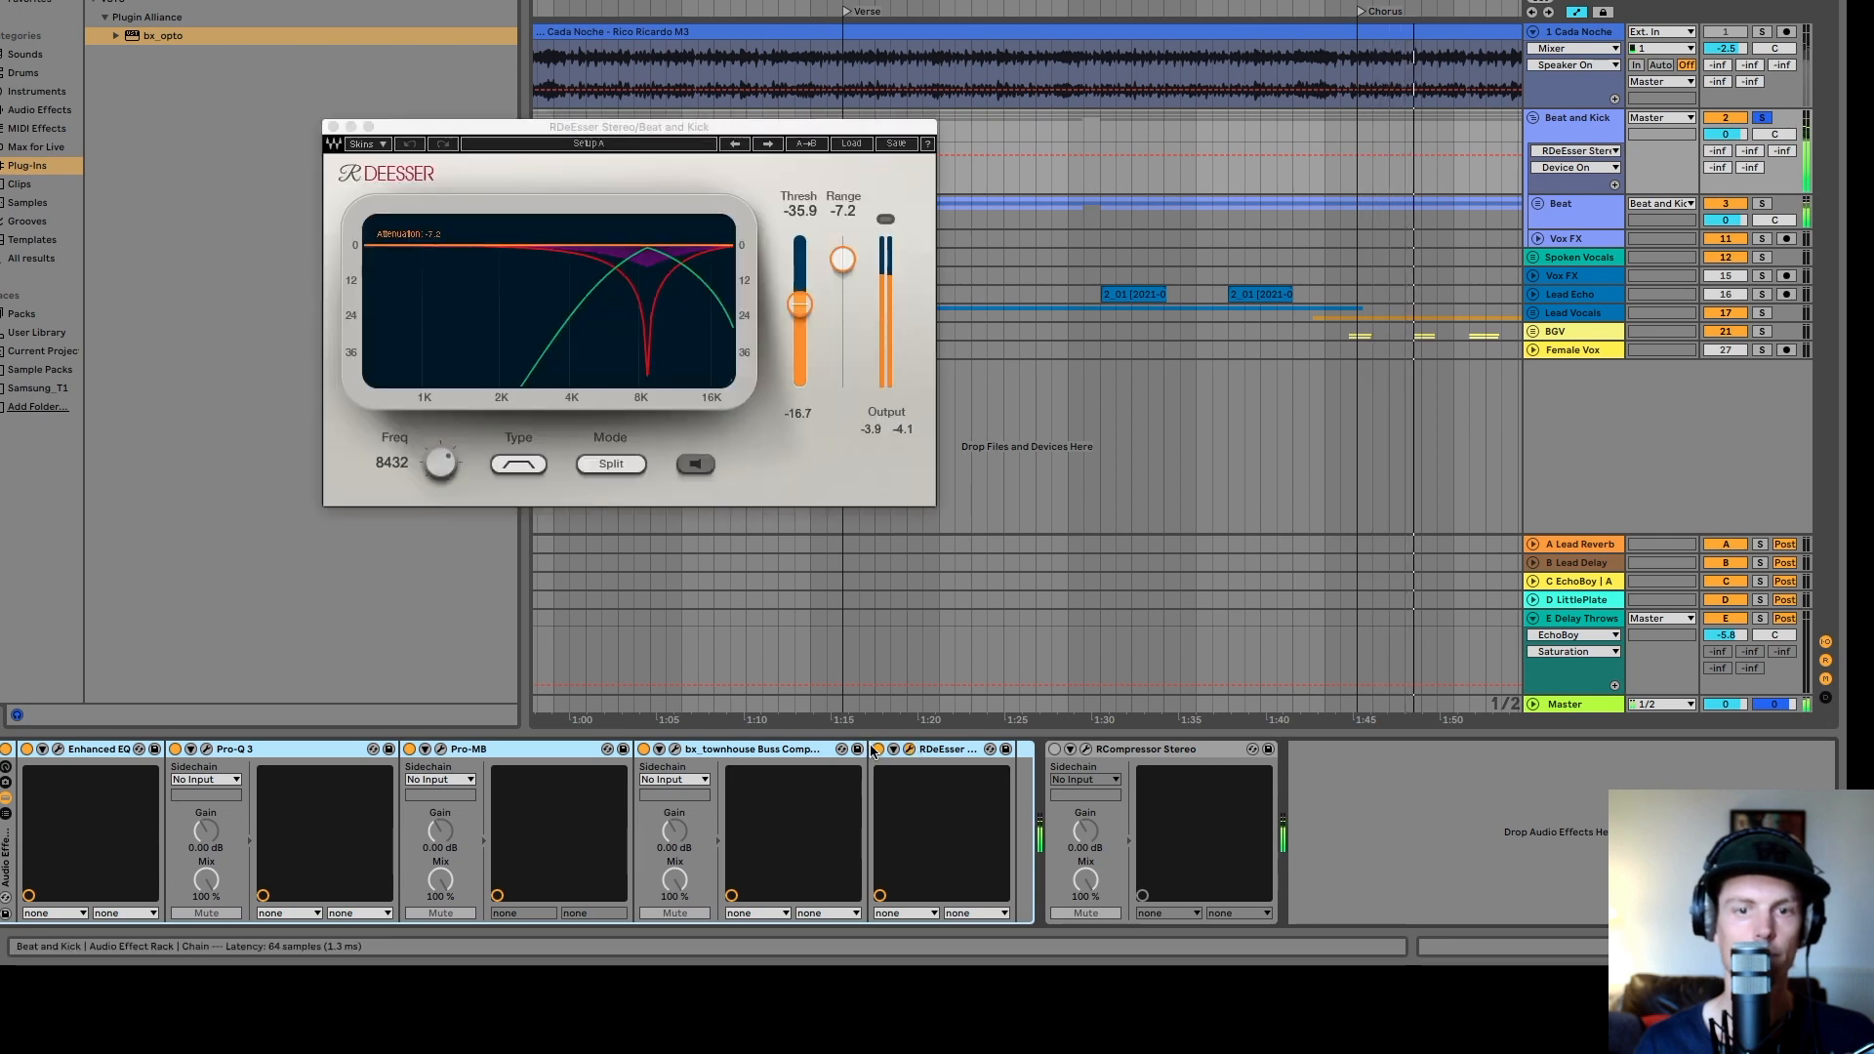
left_click(877, 750)
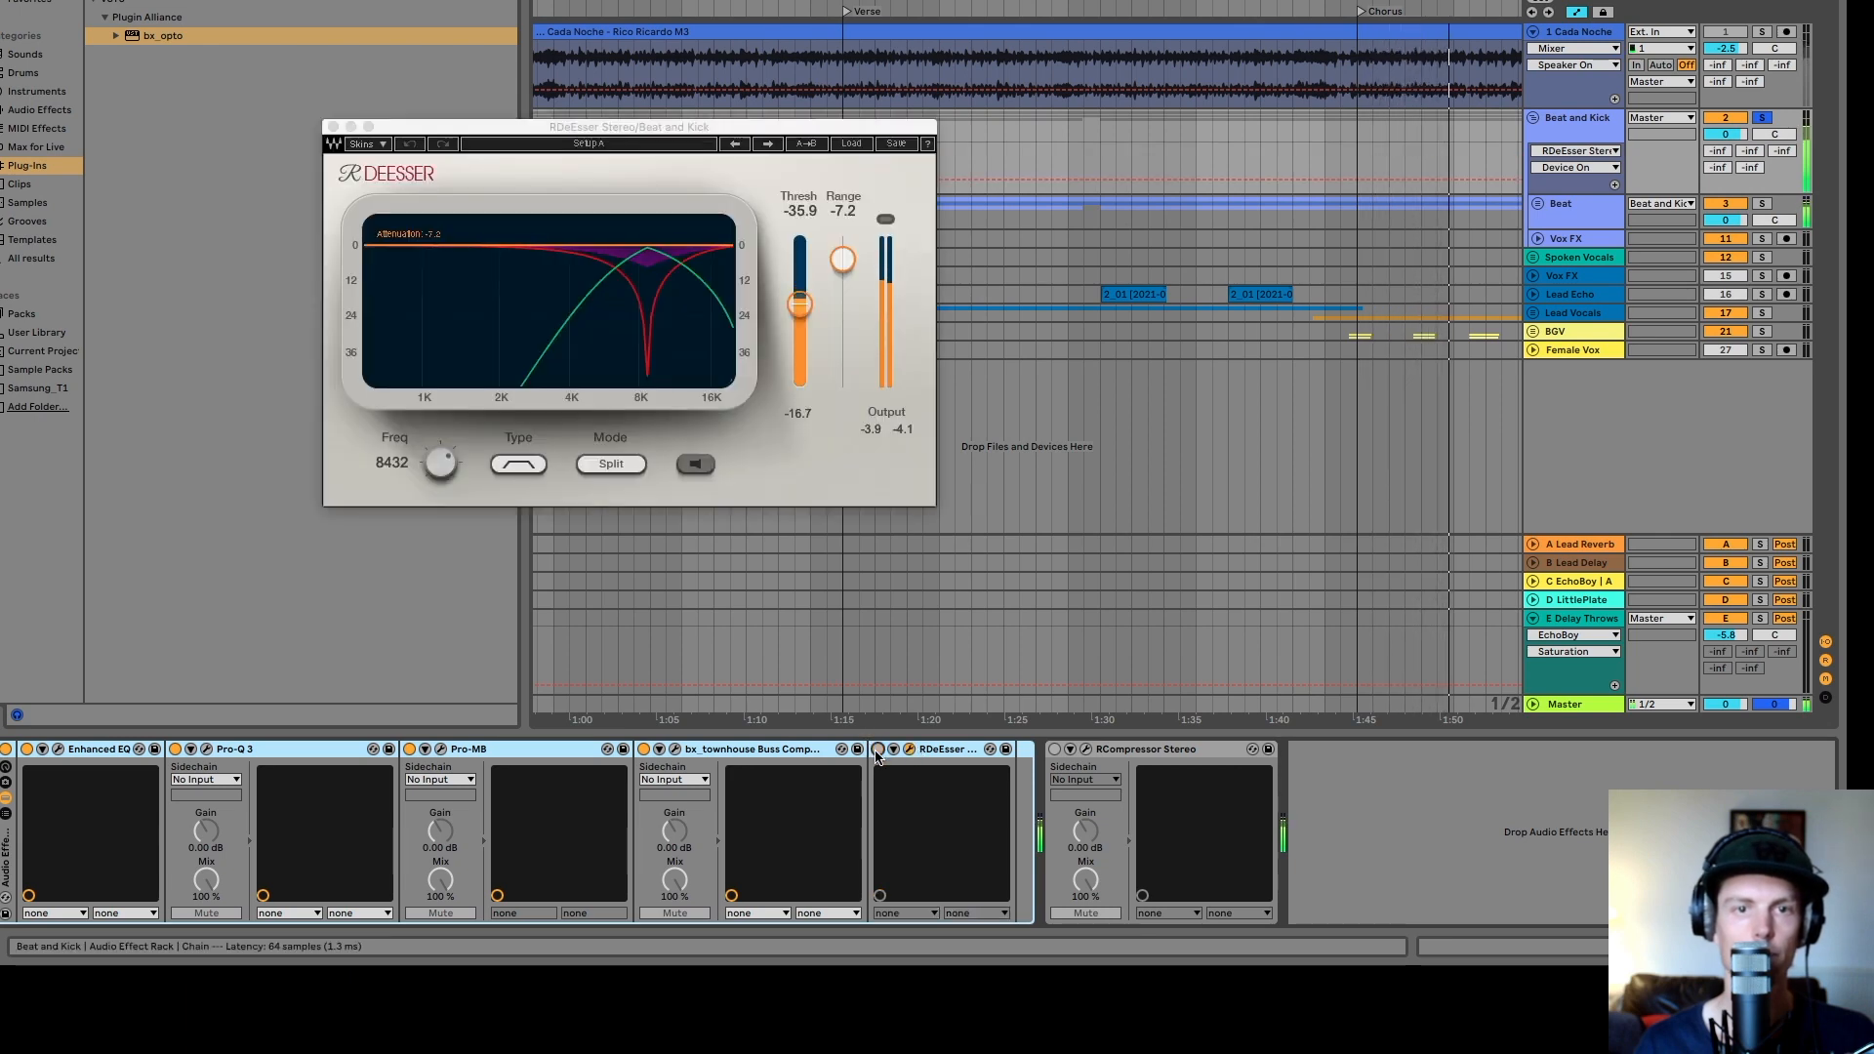
left_click(878, 750)
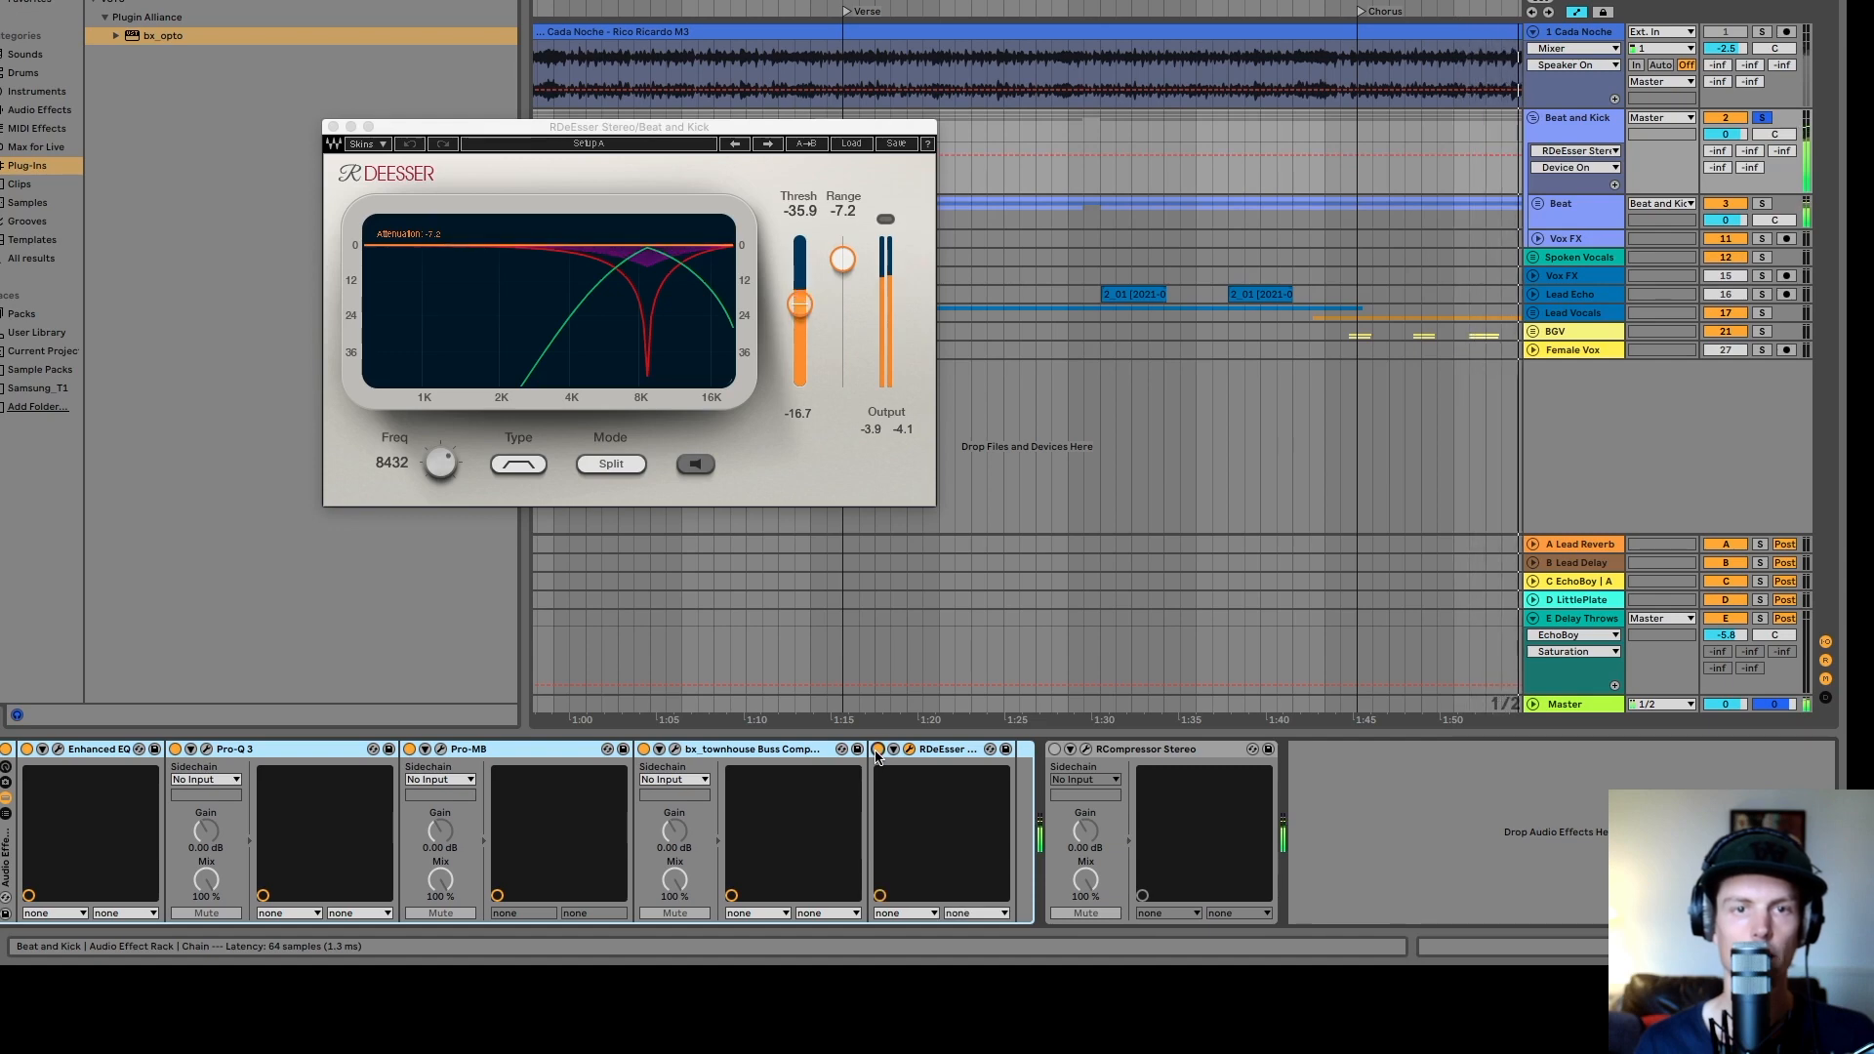
left_click(877, 749)
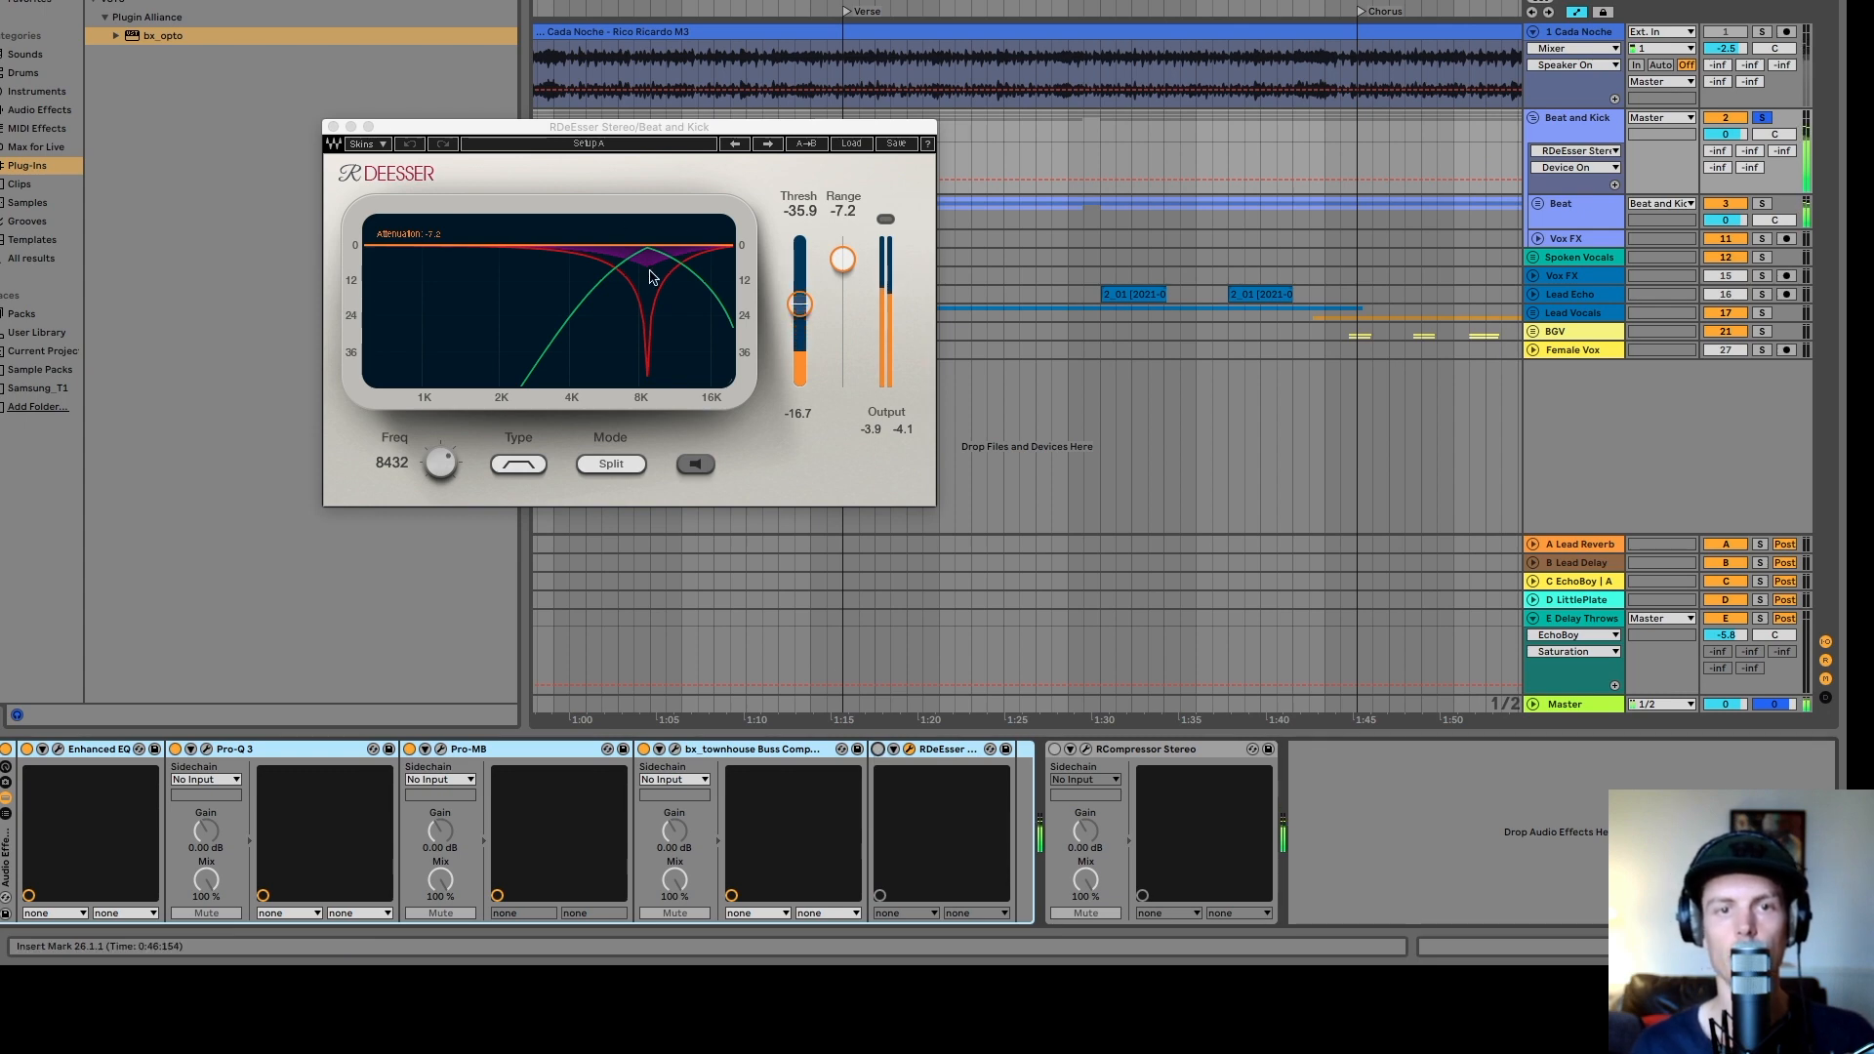
left_click(877, 750)
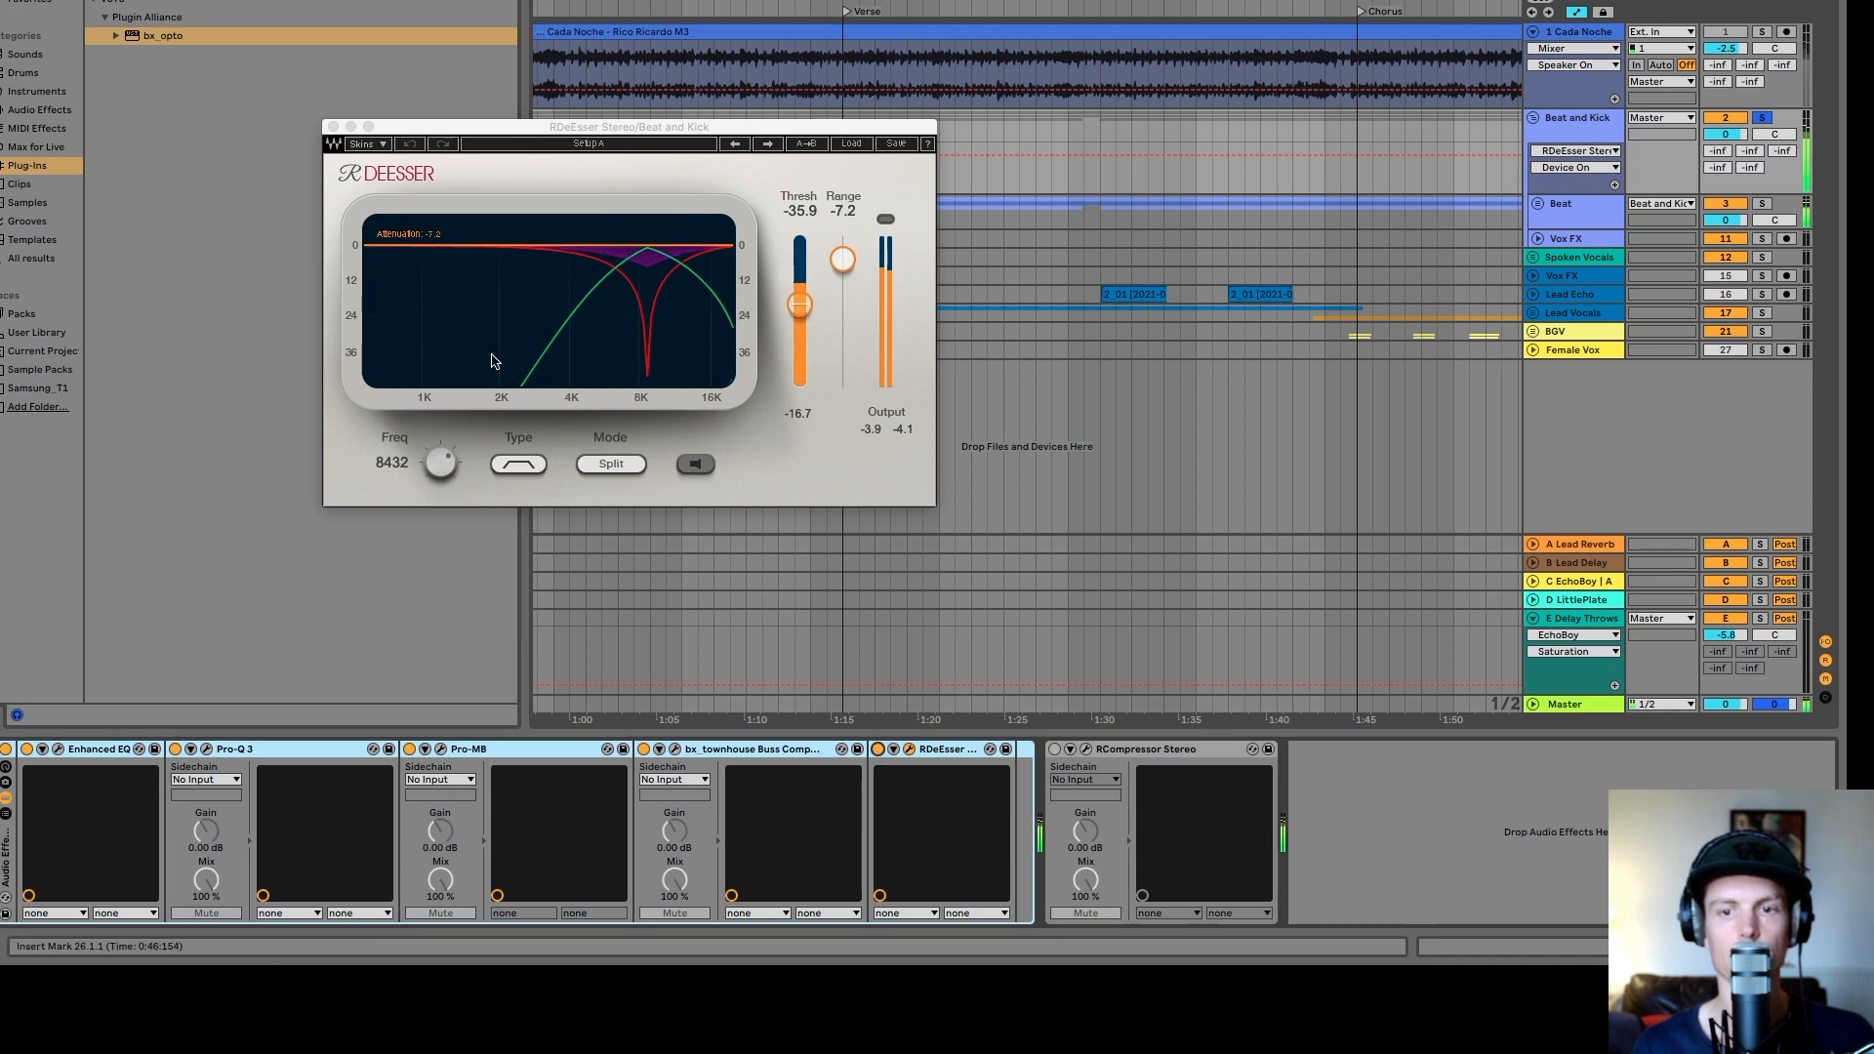
left_click(333, 127)
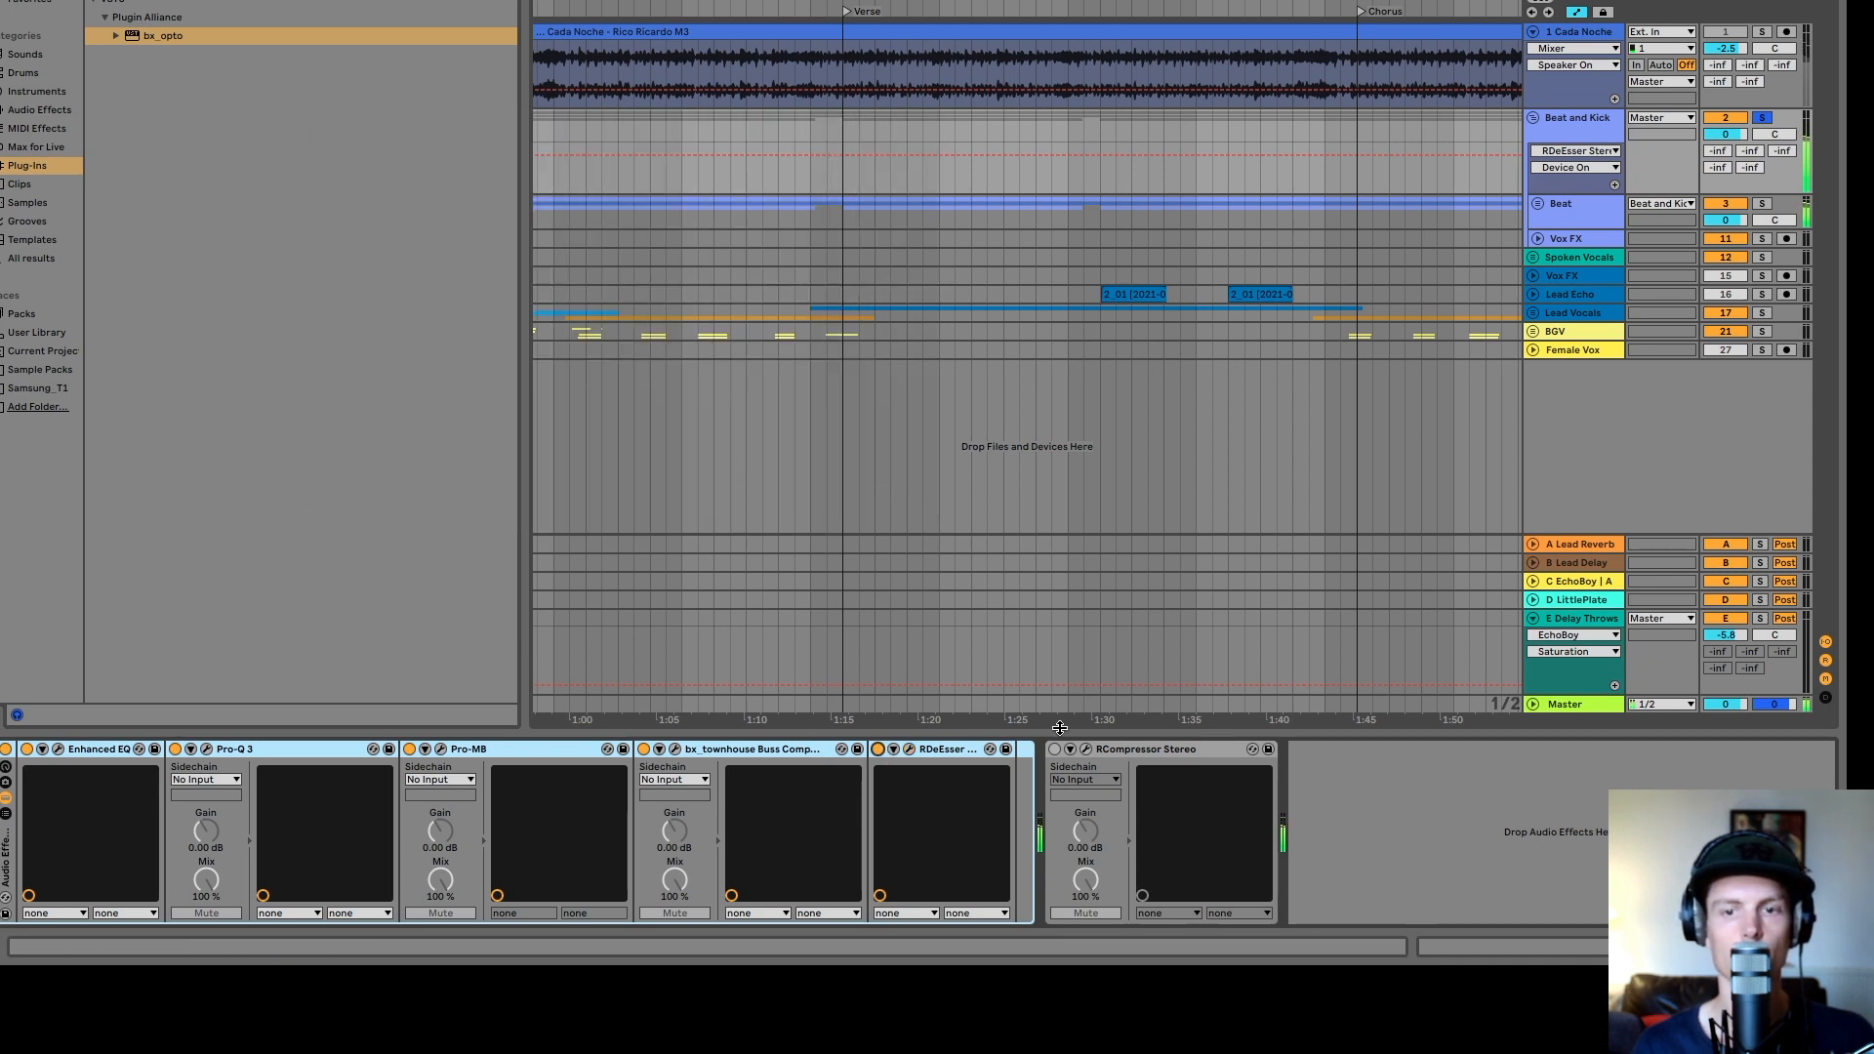
- Delete the RCompressor Stereo device from the Beat and Kick chain and collapse the group
left_click(1126, 749)
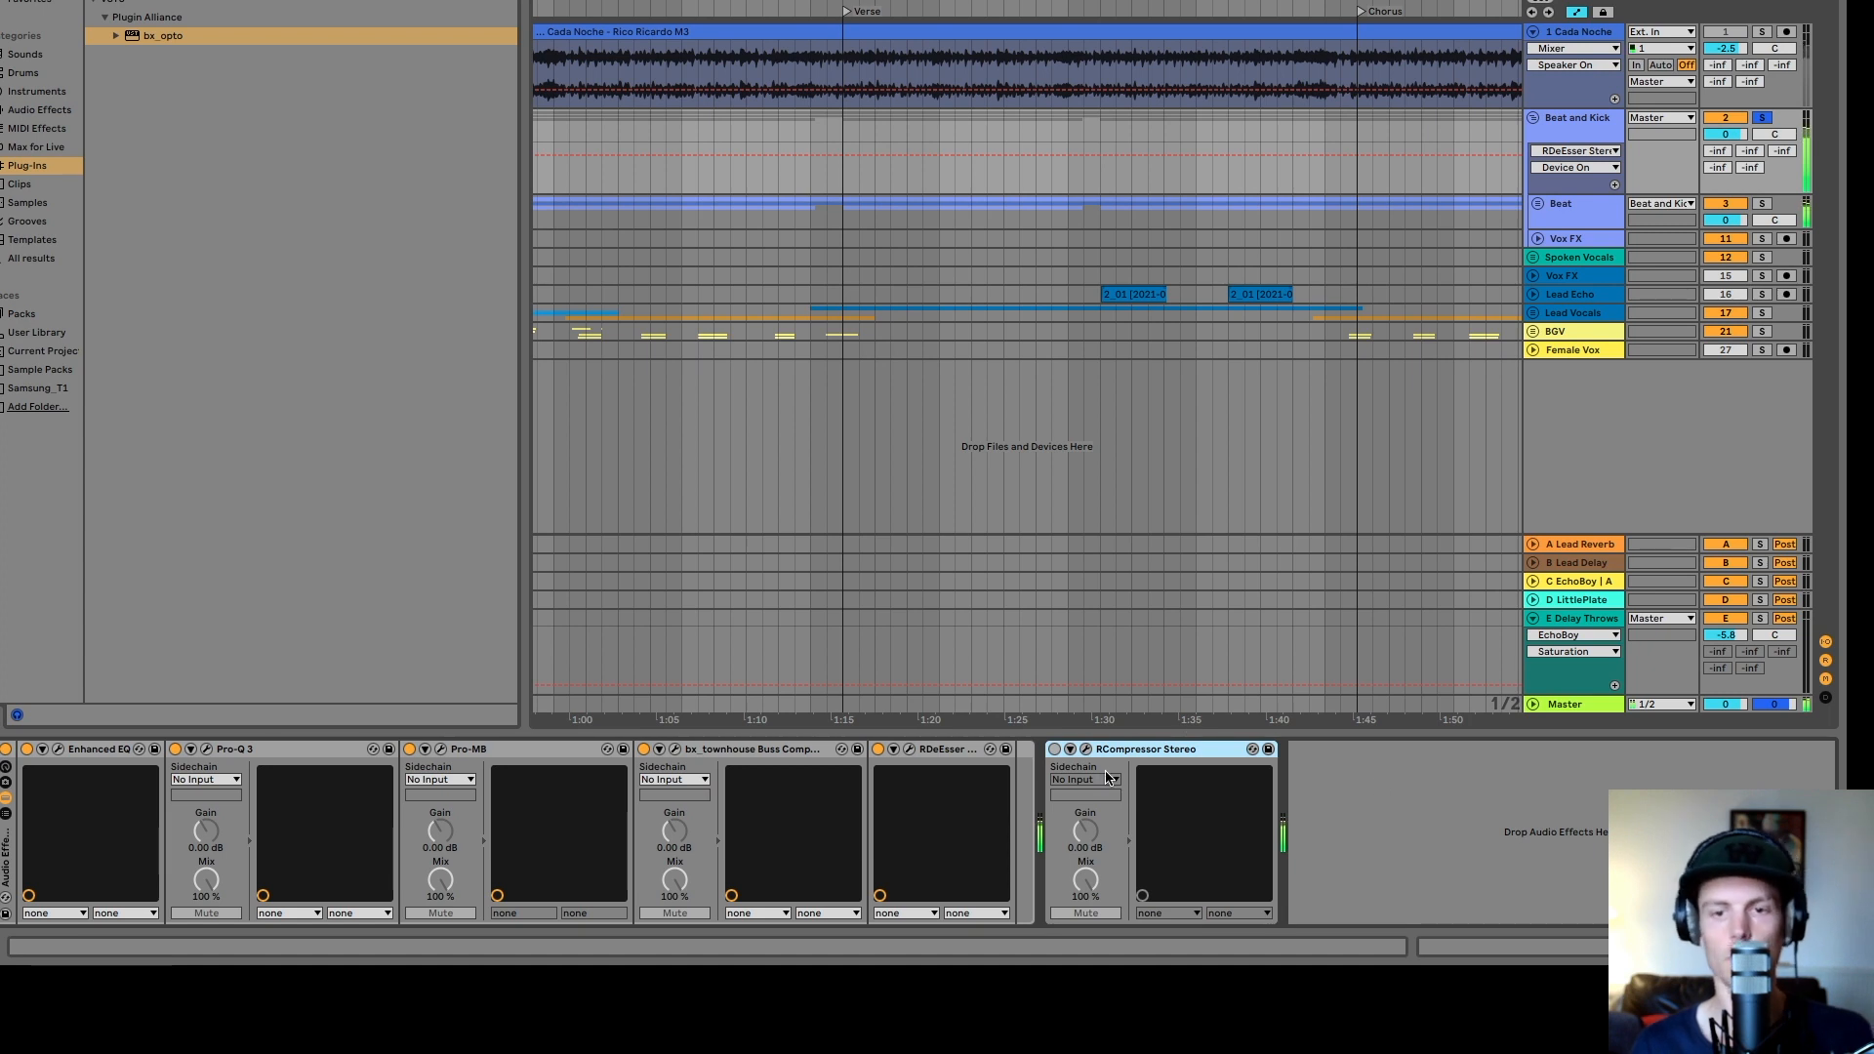
key("Delete")
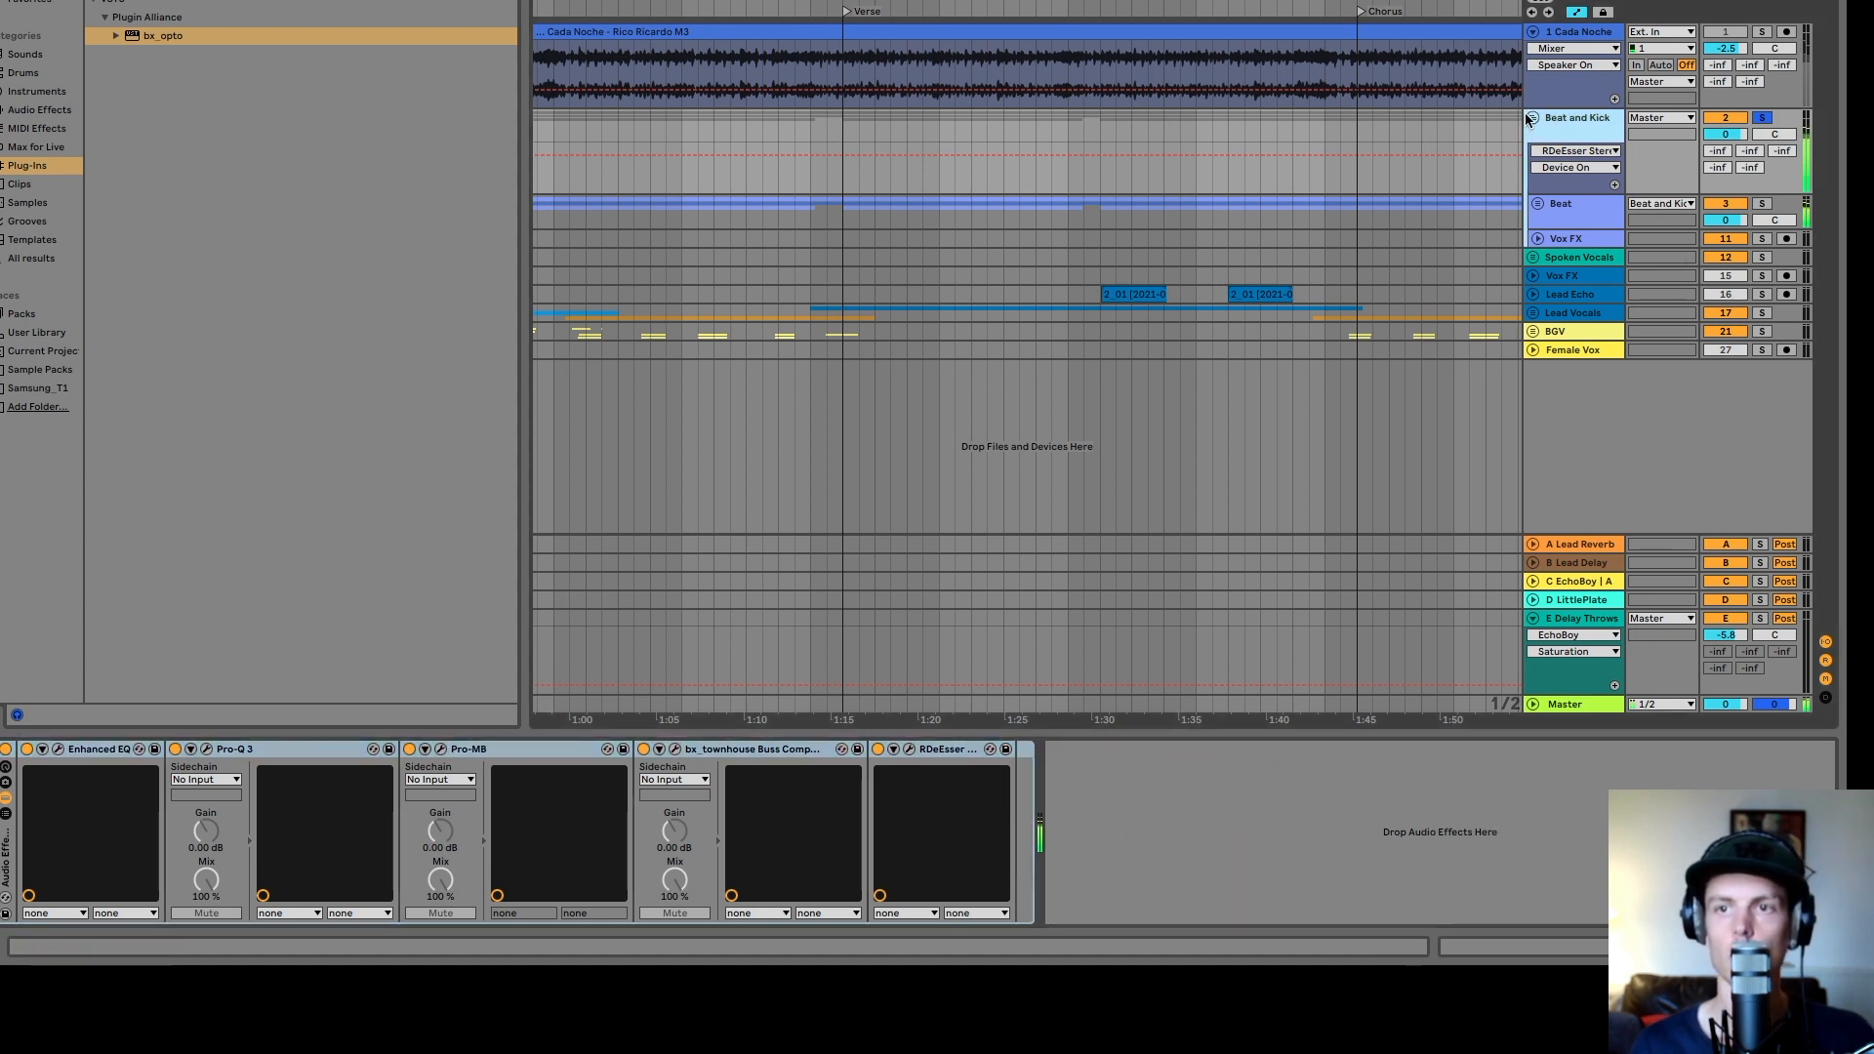
left_click(1533, 119)
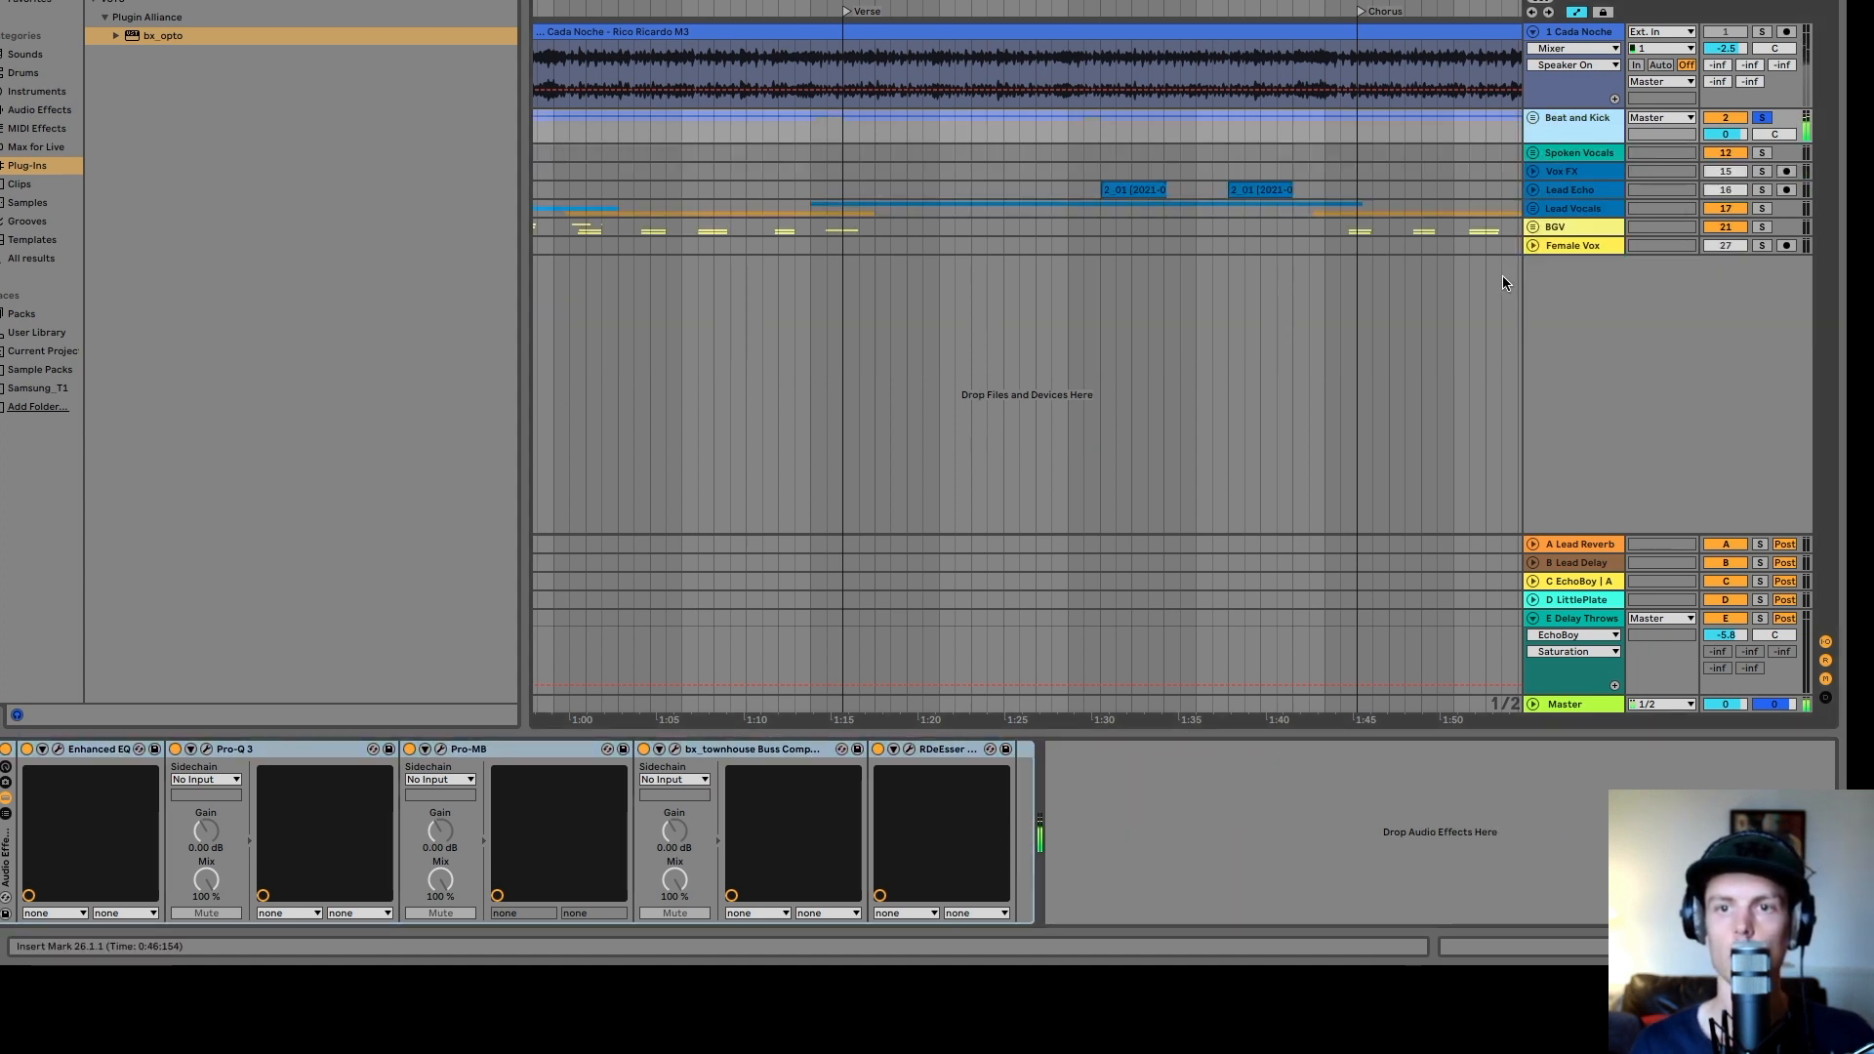
- Inspect the Spoken Vocals track's effect chain, stop playback and collapse the Beat and Kick group again
left_click(1323, 157)
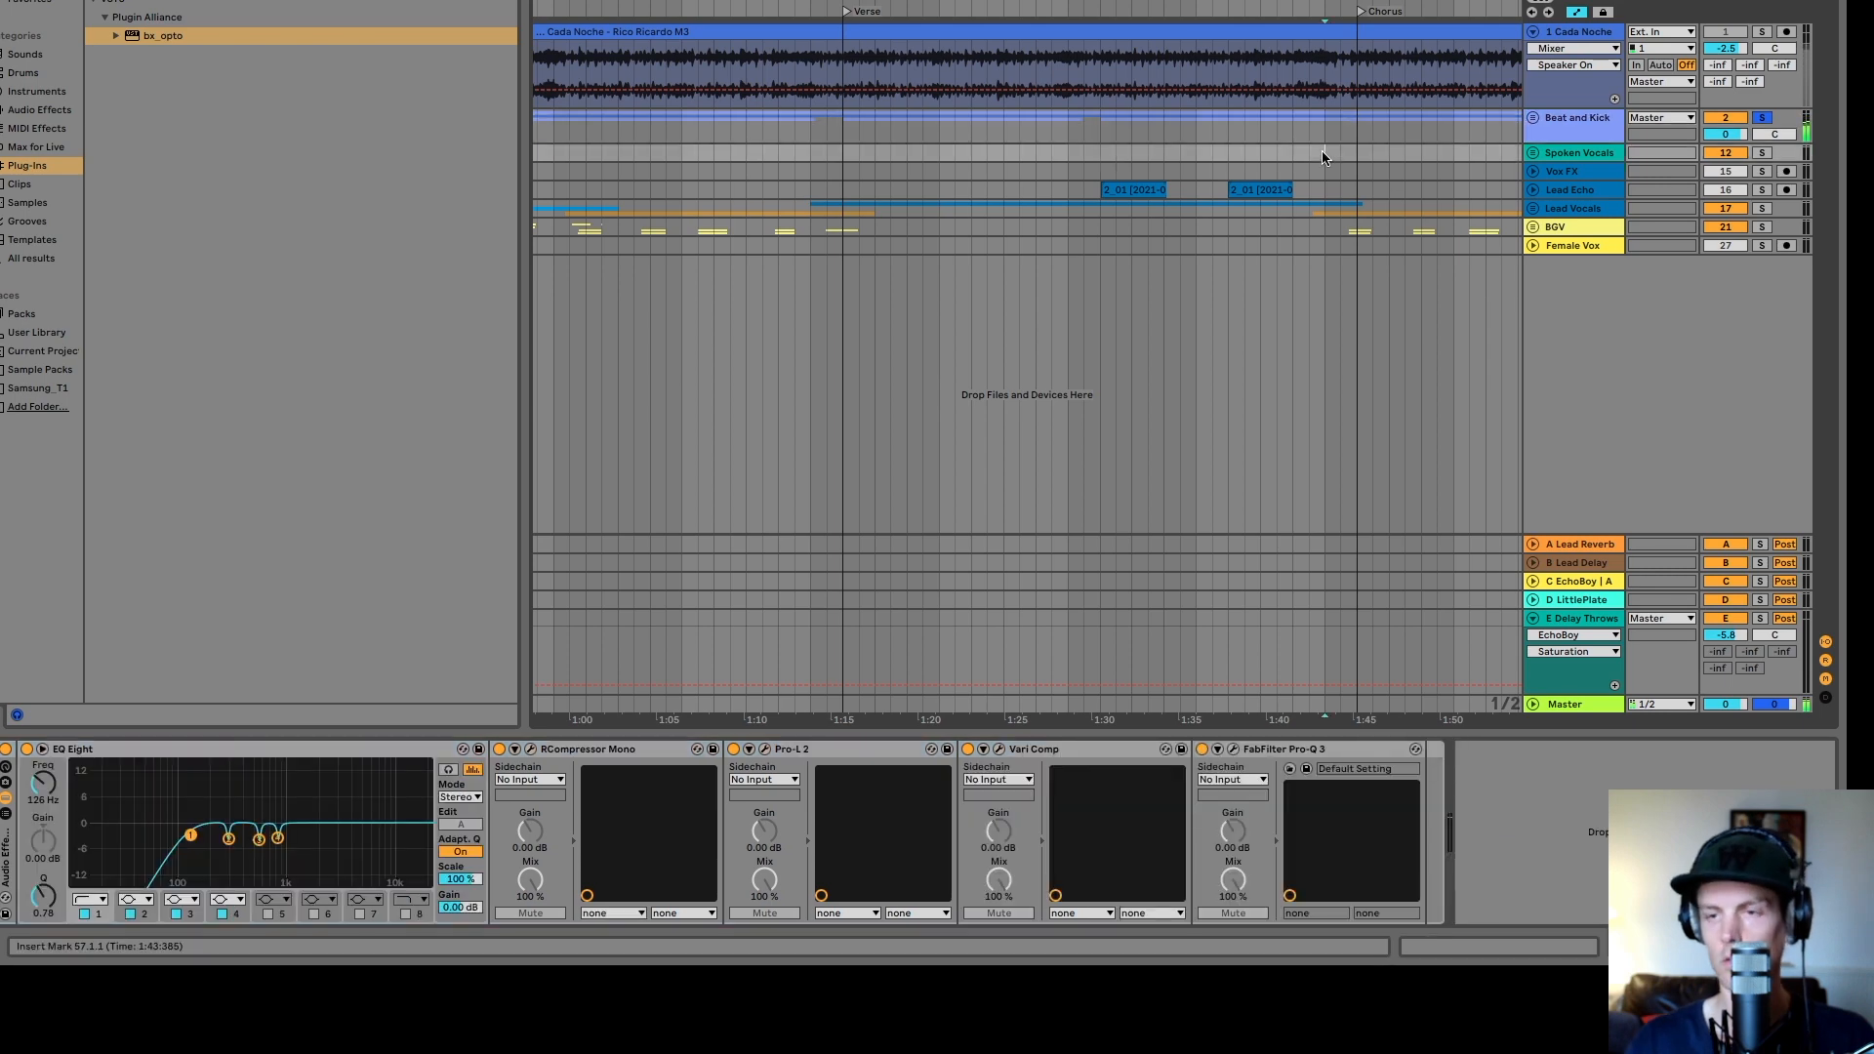
key("space")
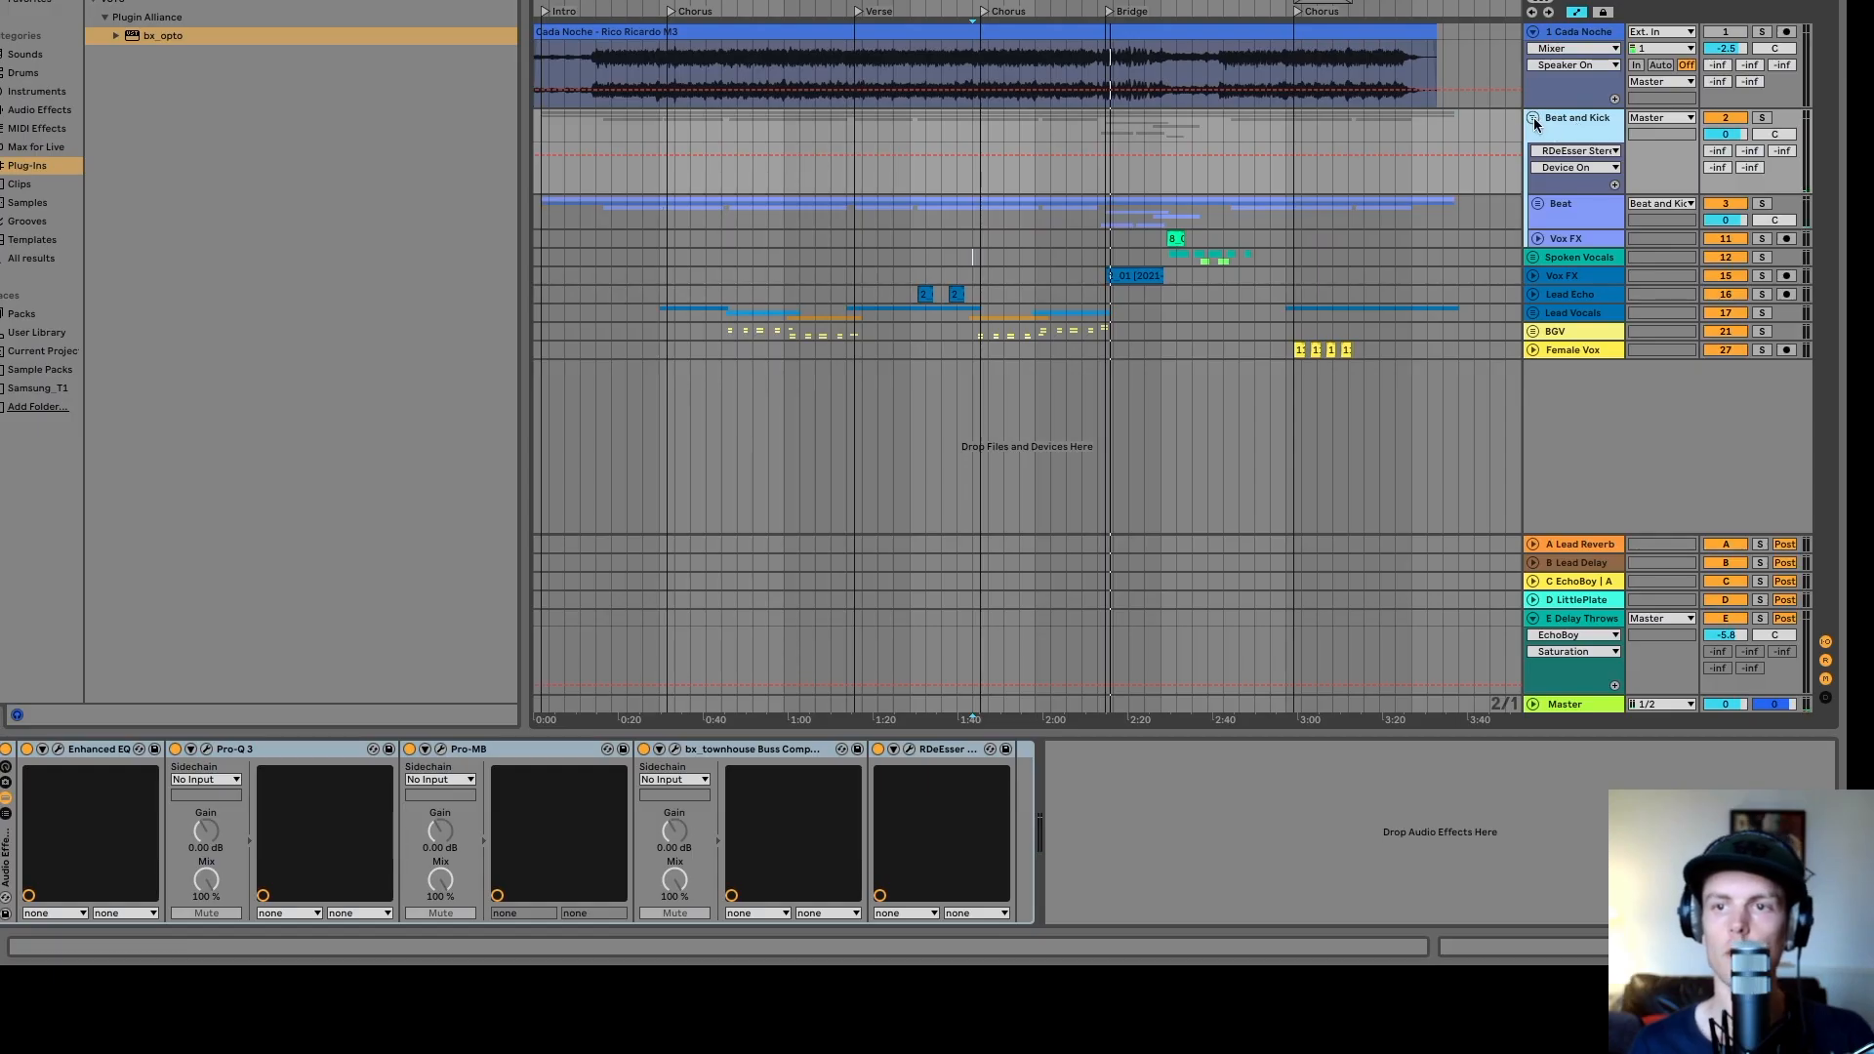
left_click(1533, 118)
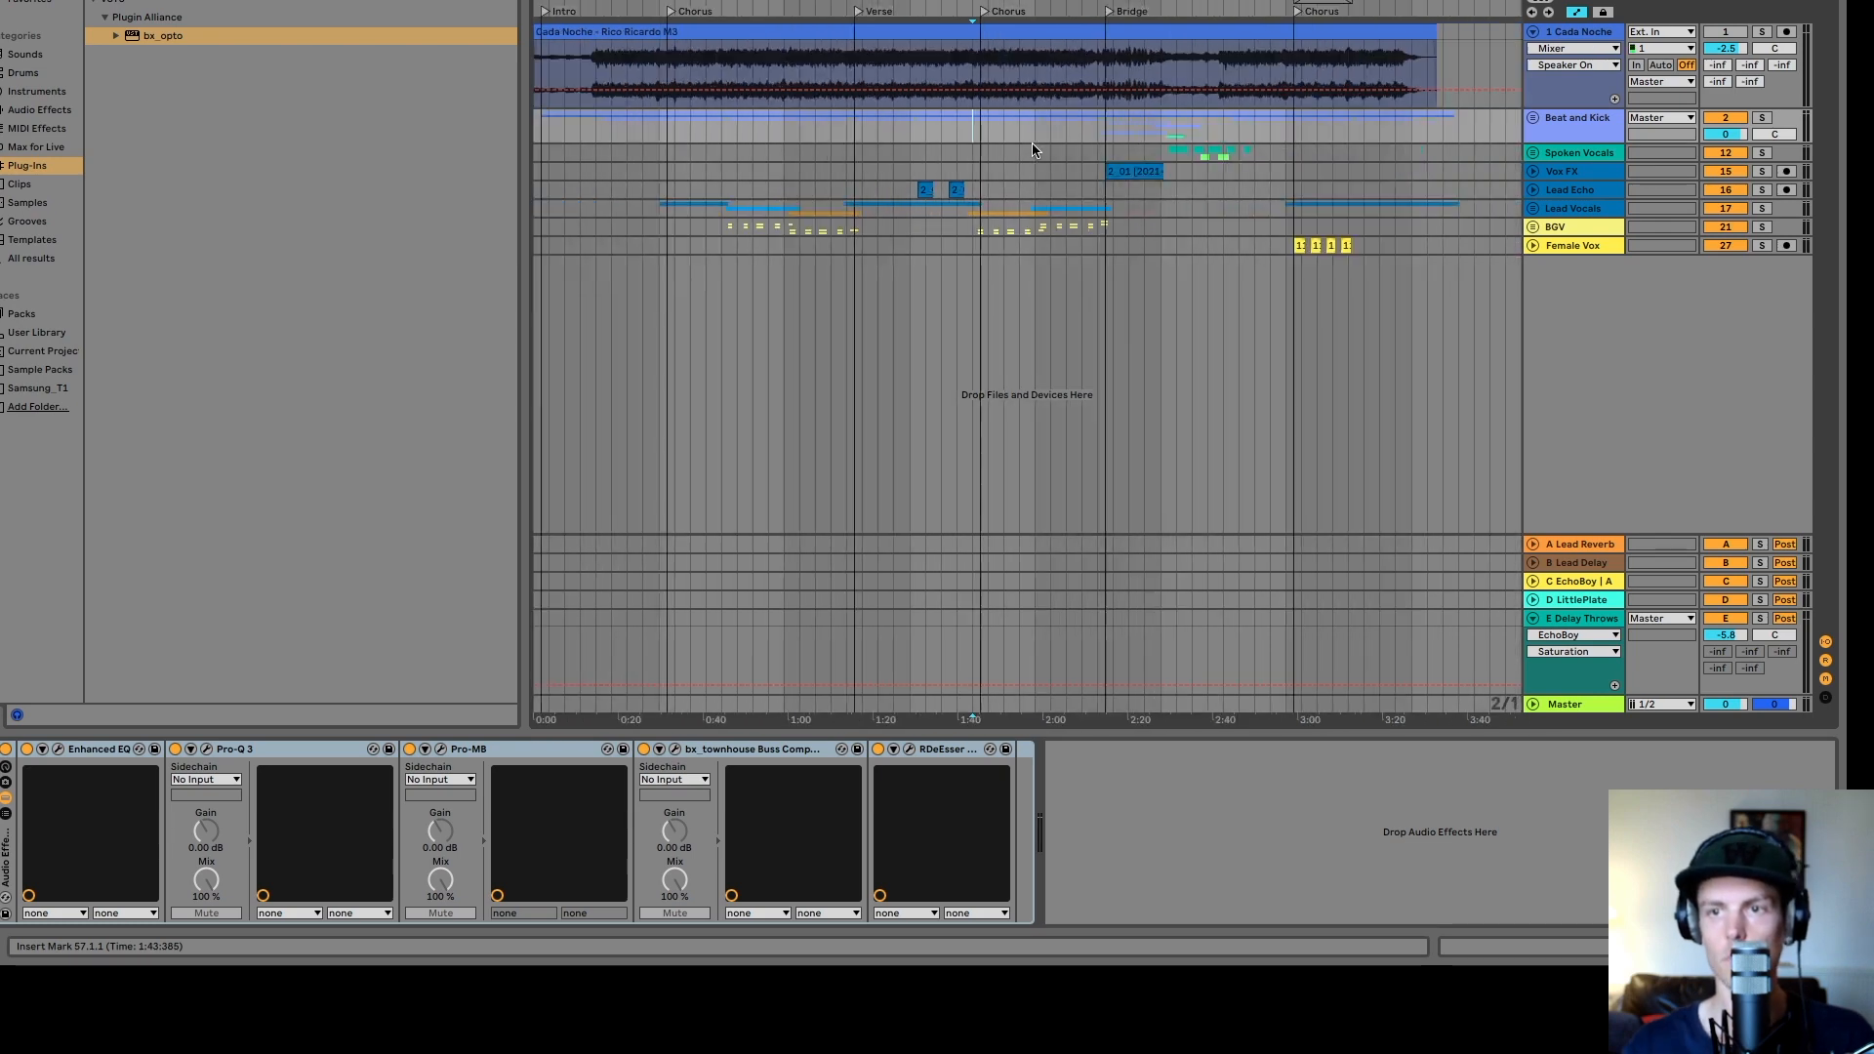
- Select the vocal and effects tracks one by one to inspect each of their device chains
left_click(1552, 155)
left_click(1563, 178)
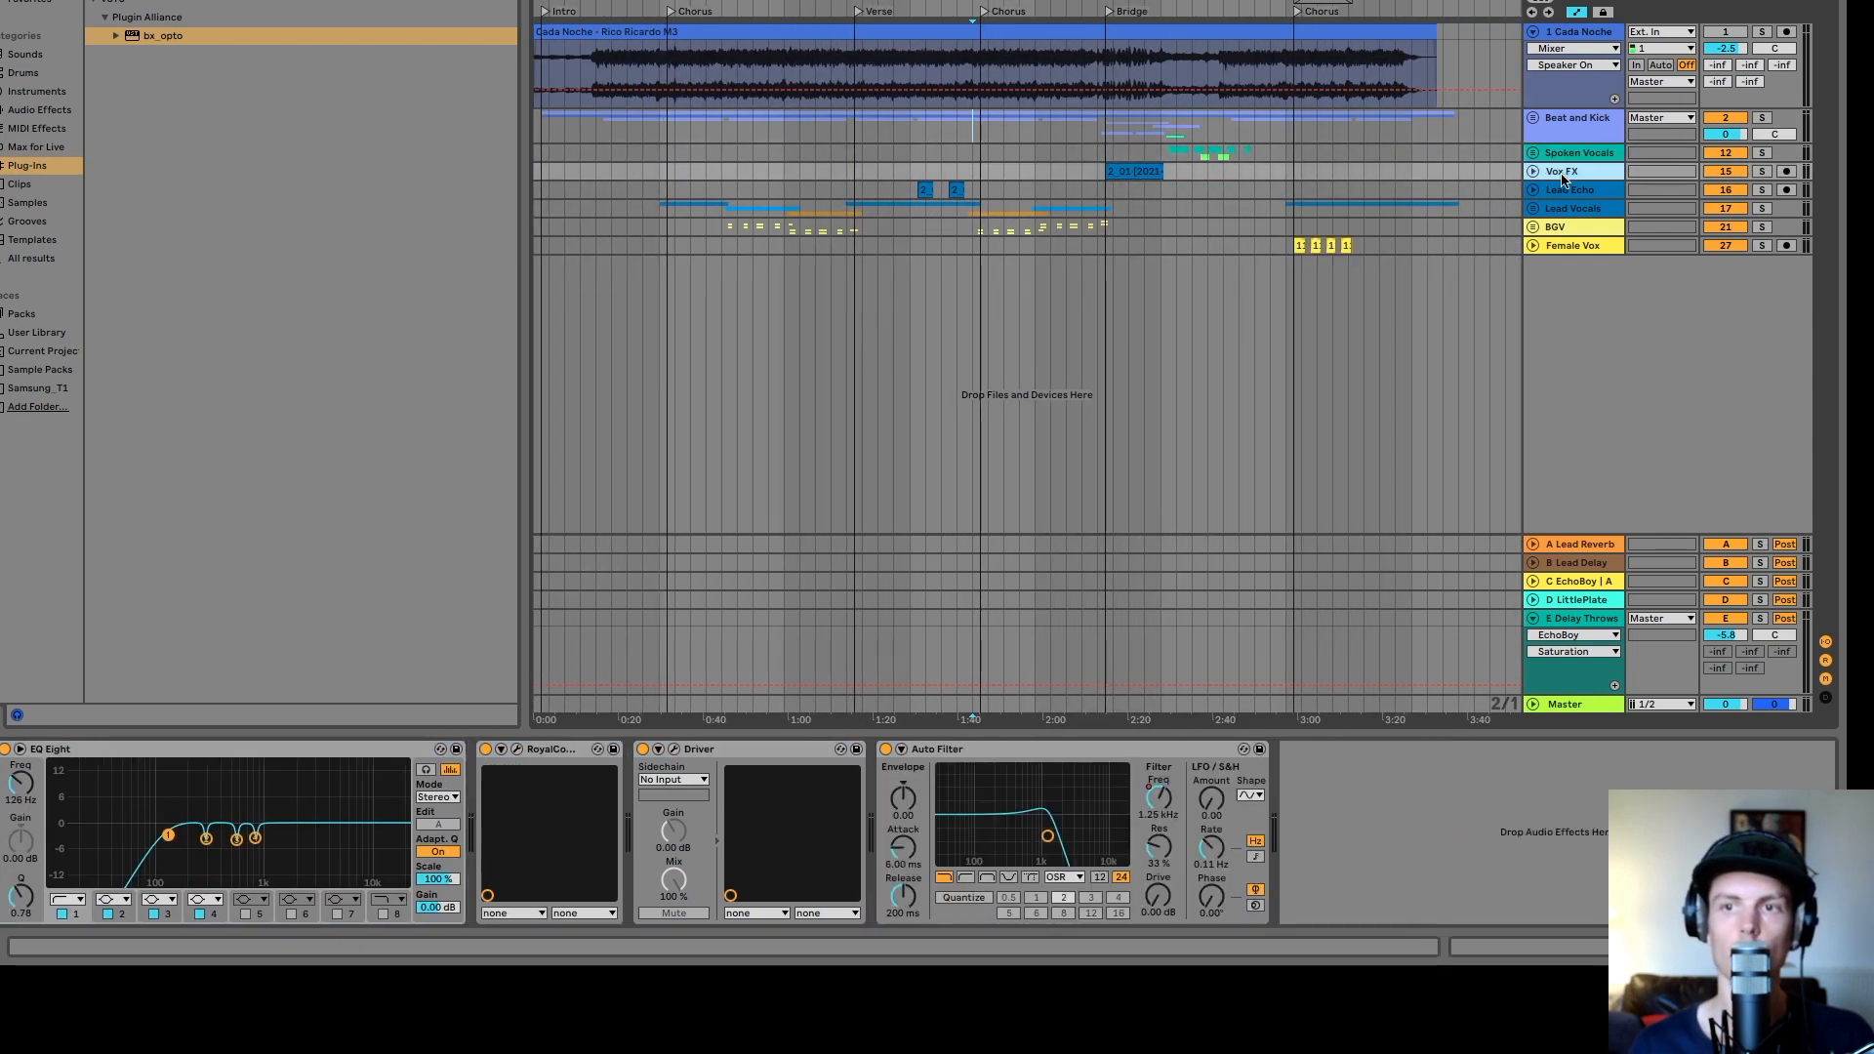
left_click(1575, 193)
left_click(1585, 208)
left_click(1588, 173)
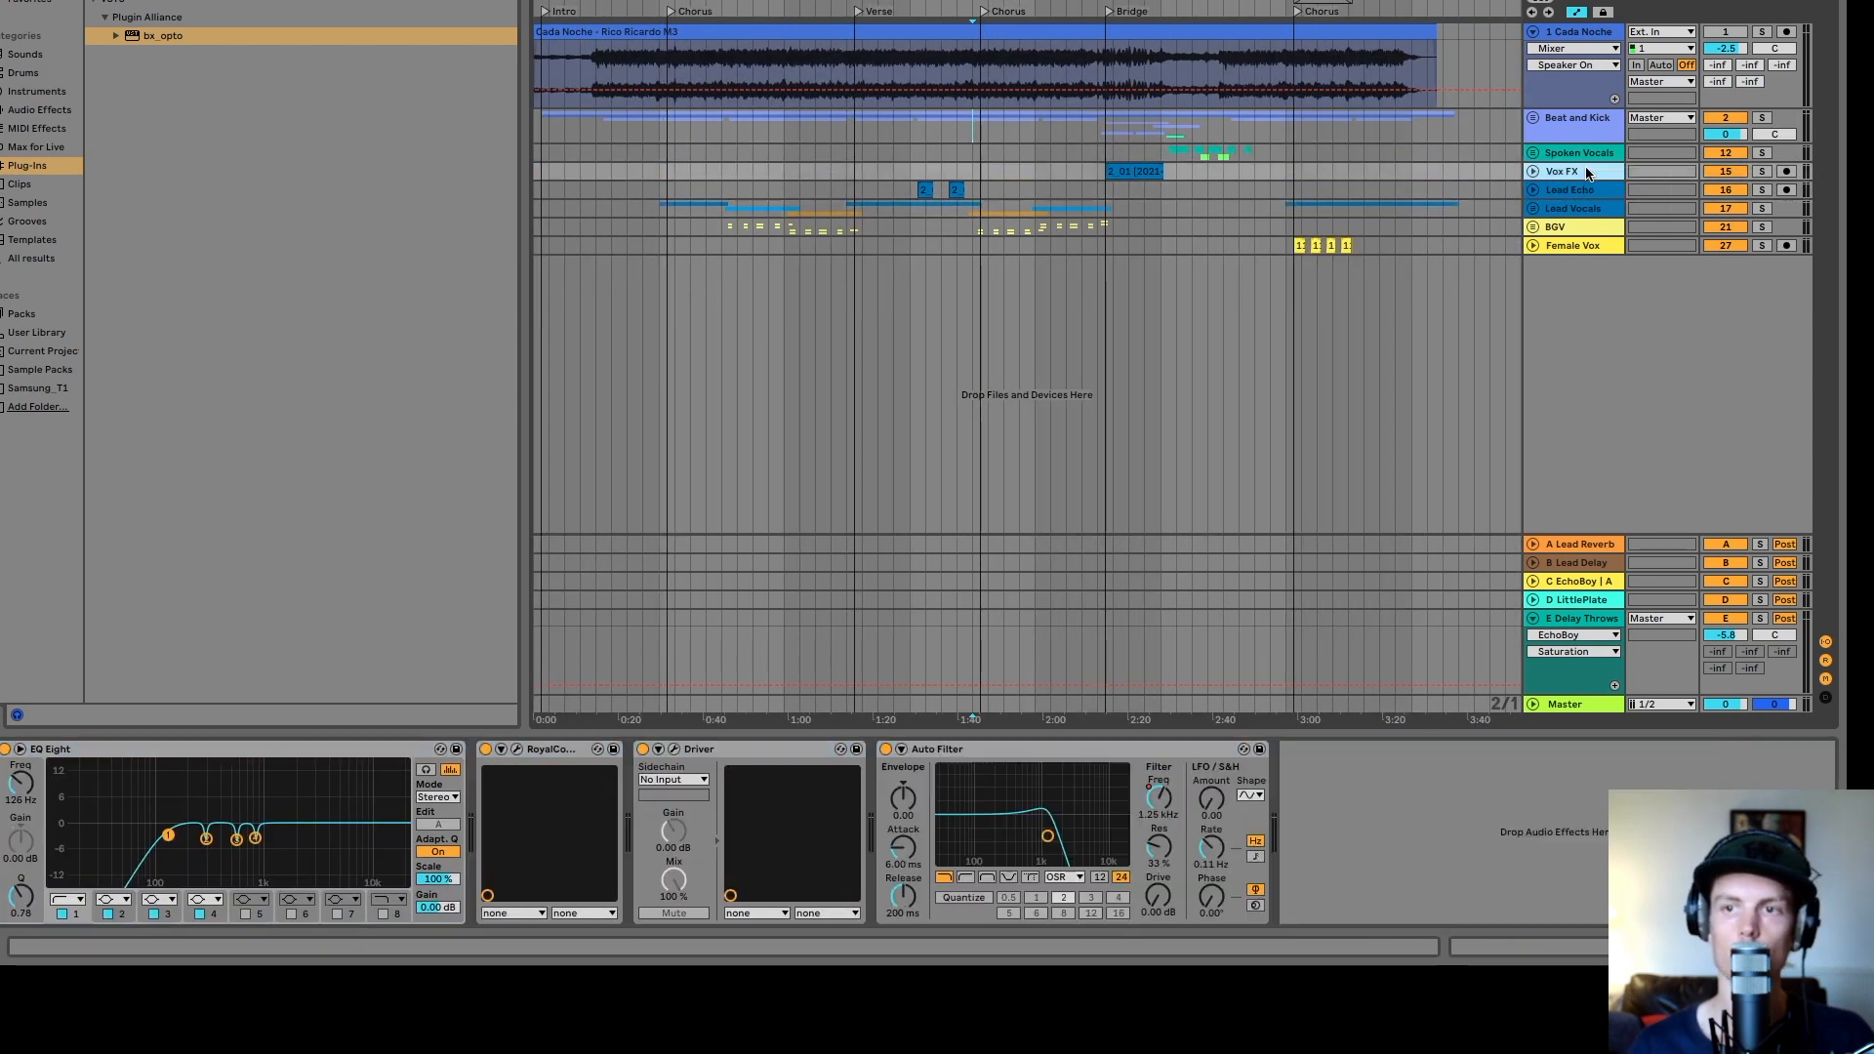
left_click(1585, 157)
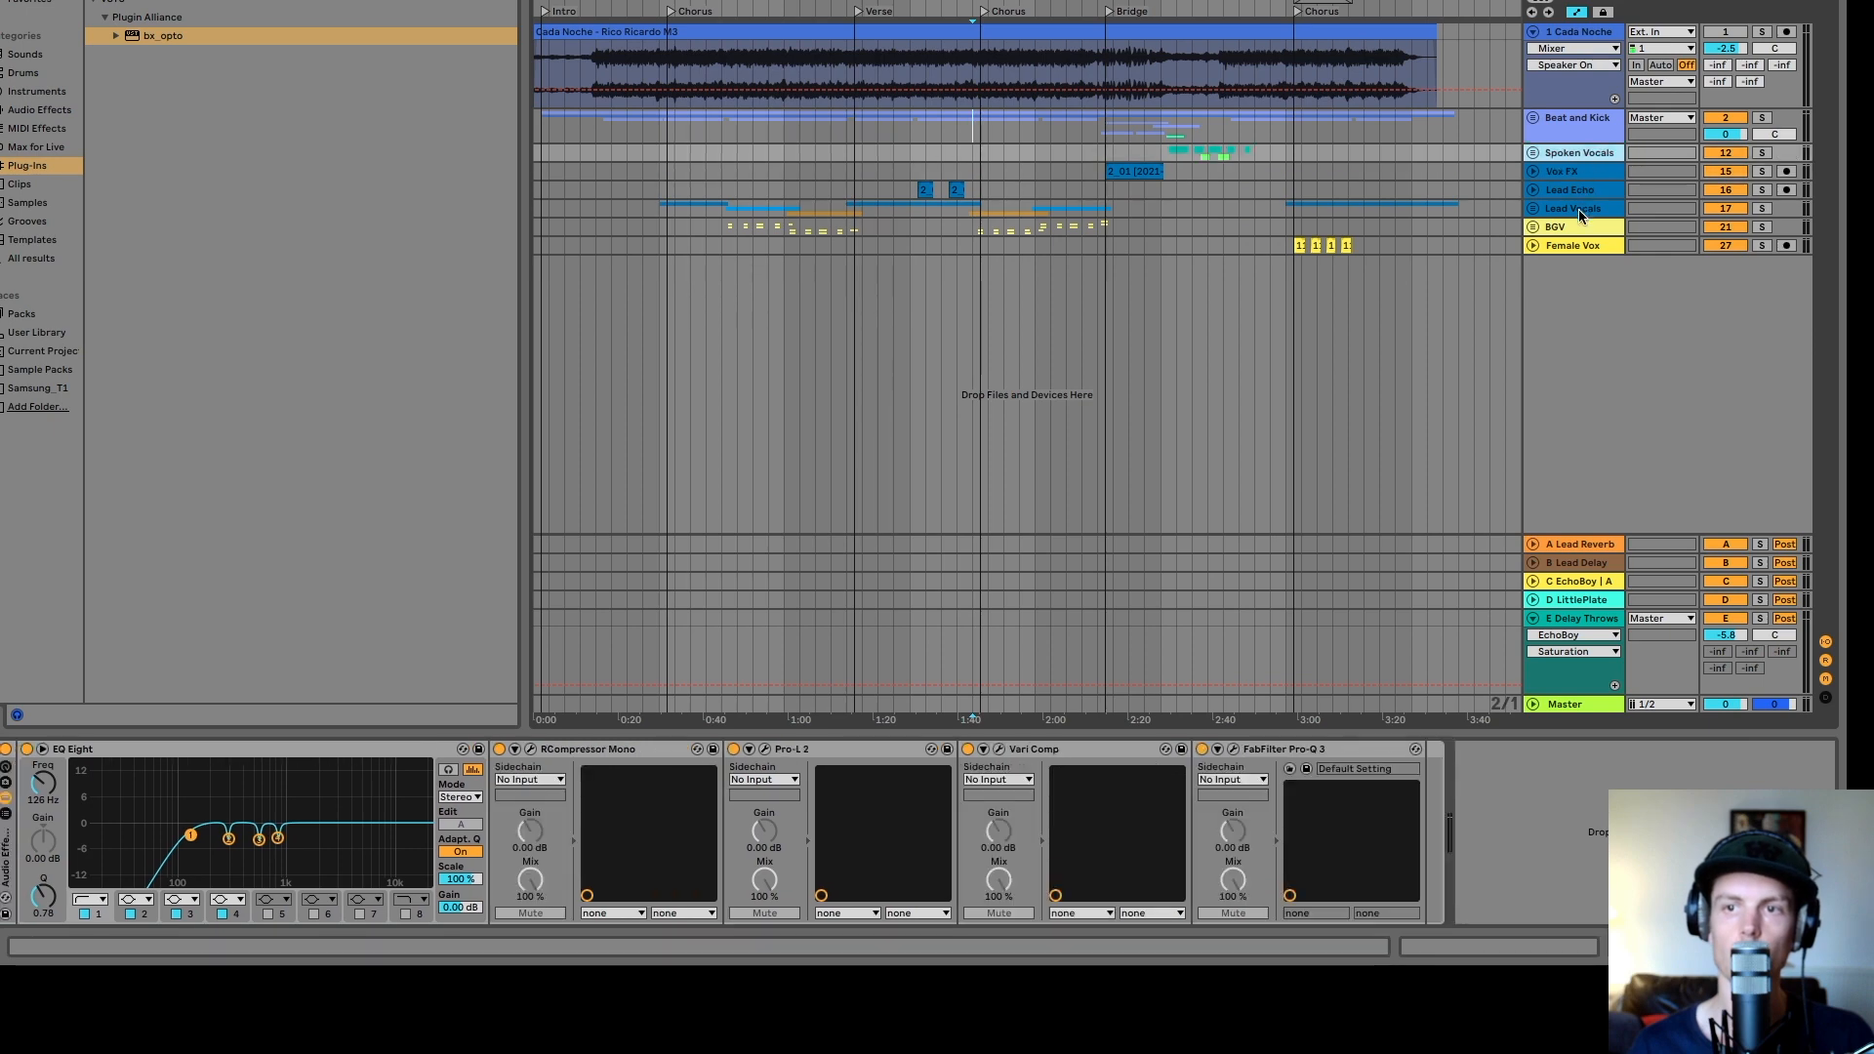
left_click(1579, 209)
left_click(1579, 246)
left_click(1578, 168)
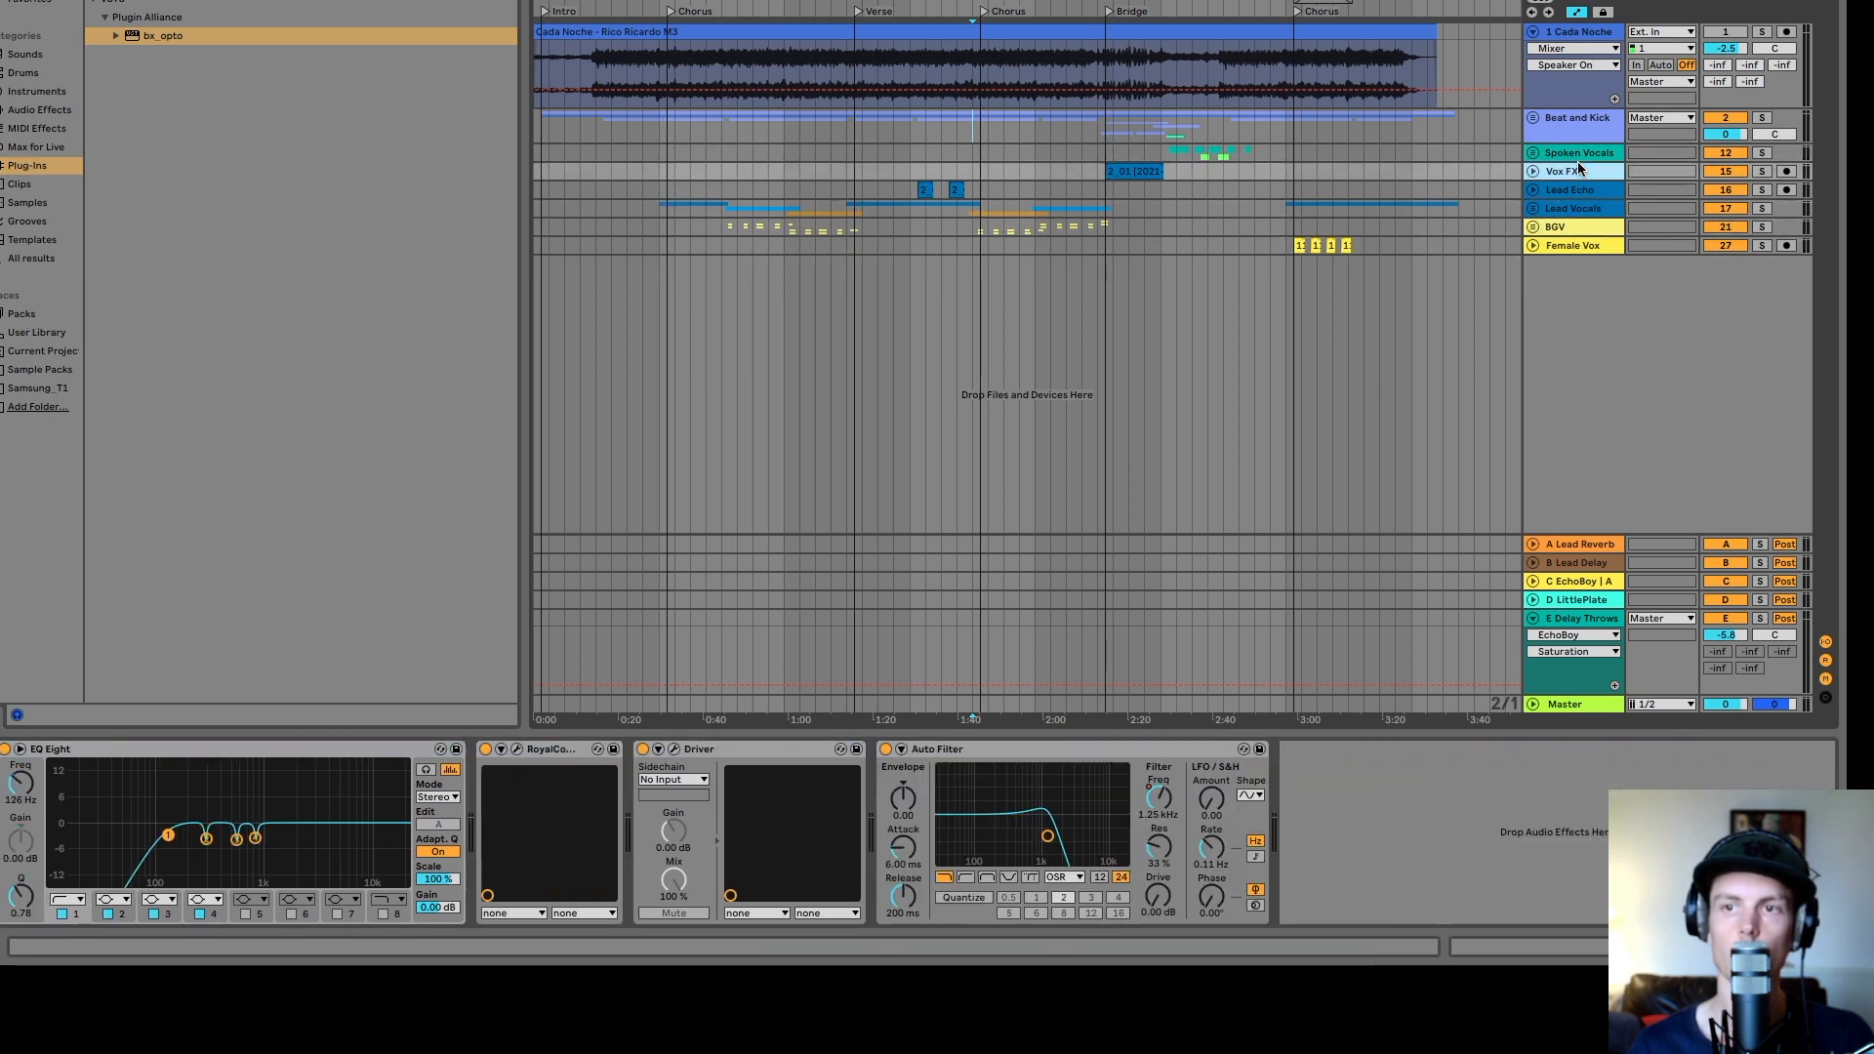
- Open the Master track's chain from about 0:31 and bring up the RCompressor Stereo and bx_townhouse Buss Compressor windows
left_click(1113, 211)
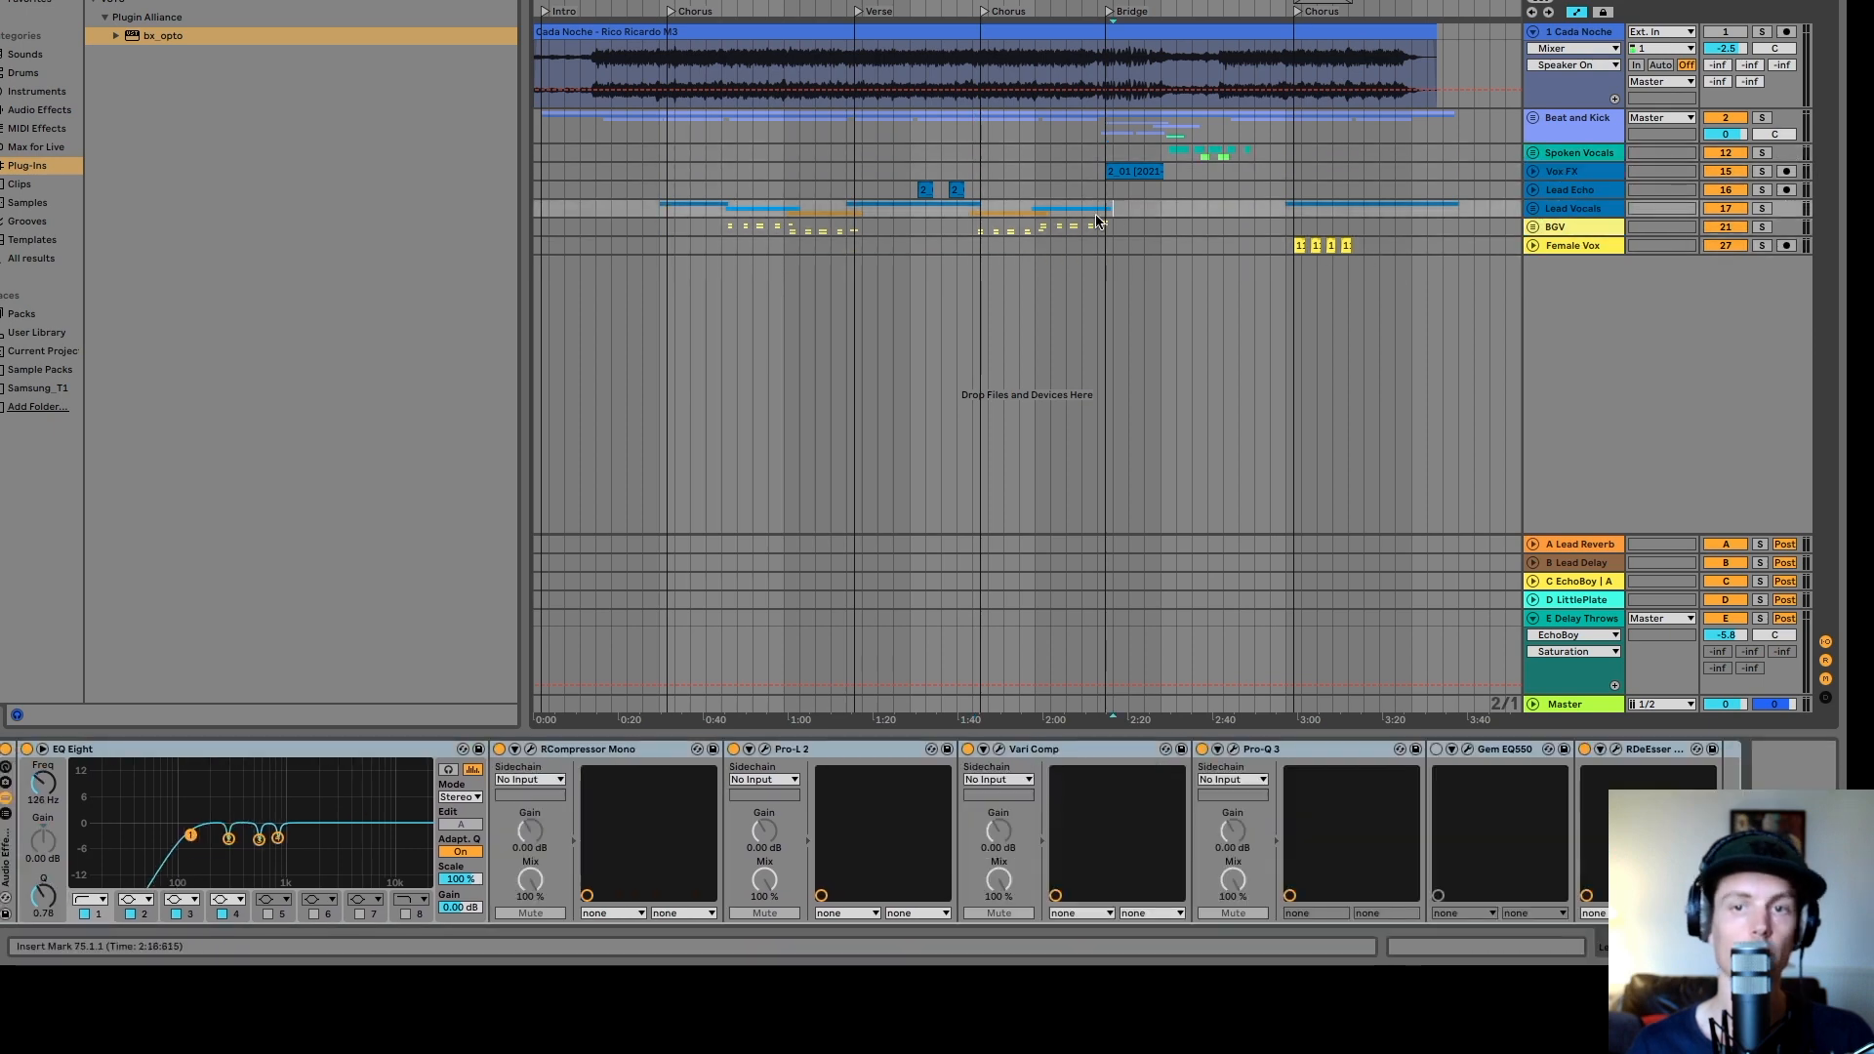
left_click(1579, 706)
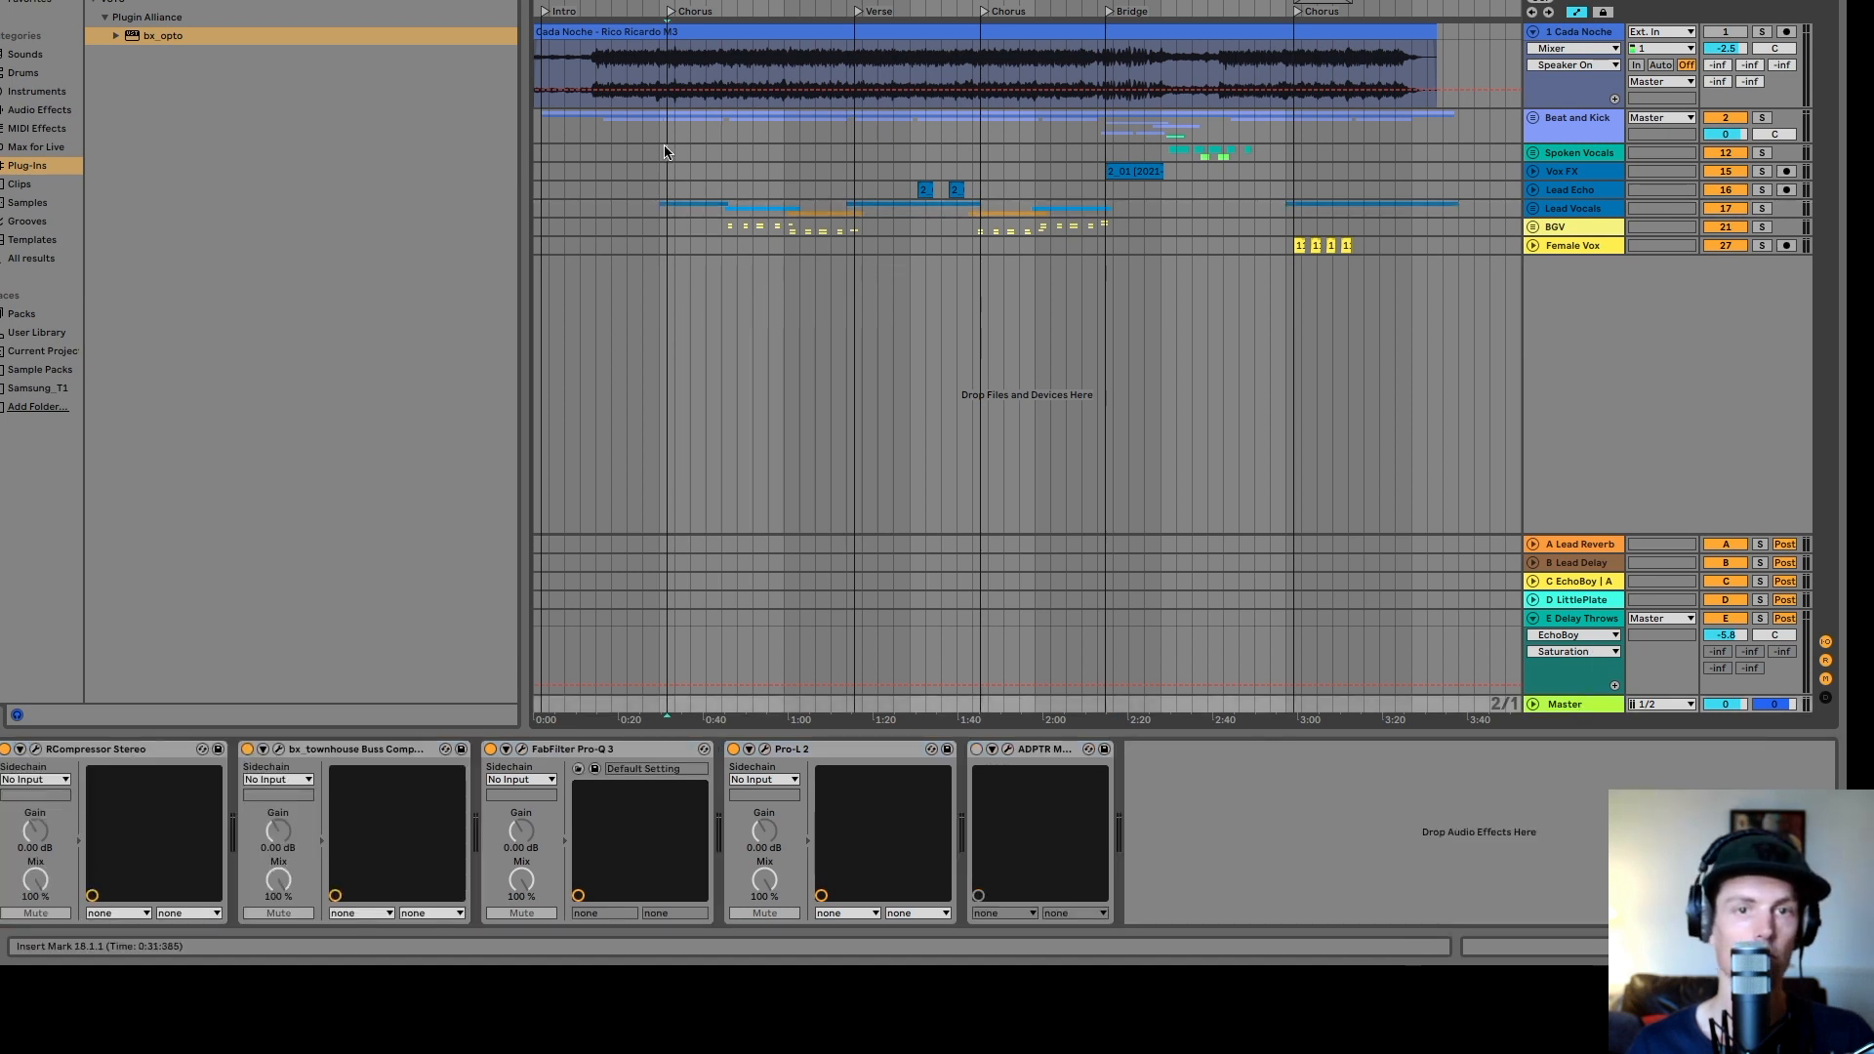
left_click(664, 152)
left_click(1581, 708)
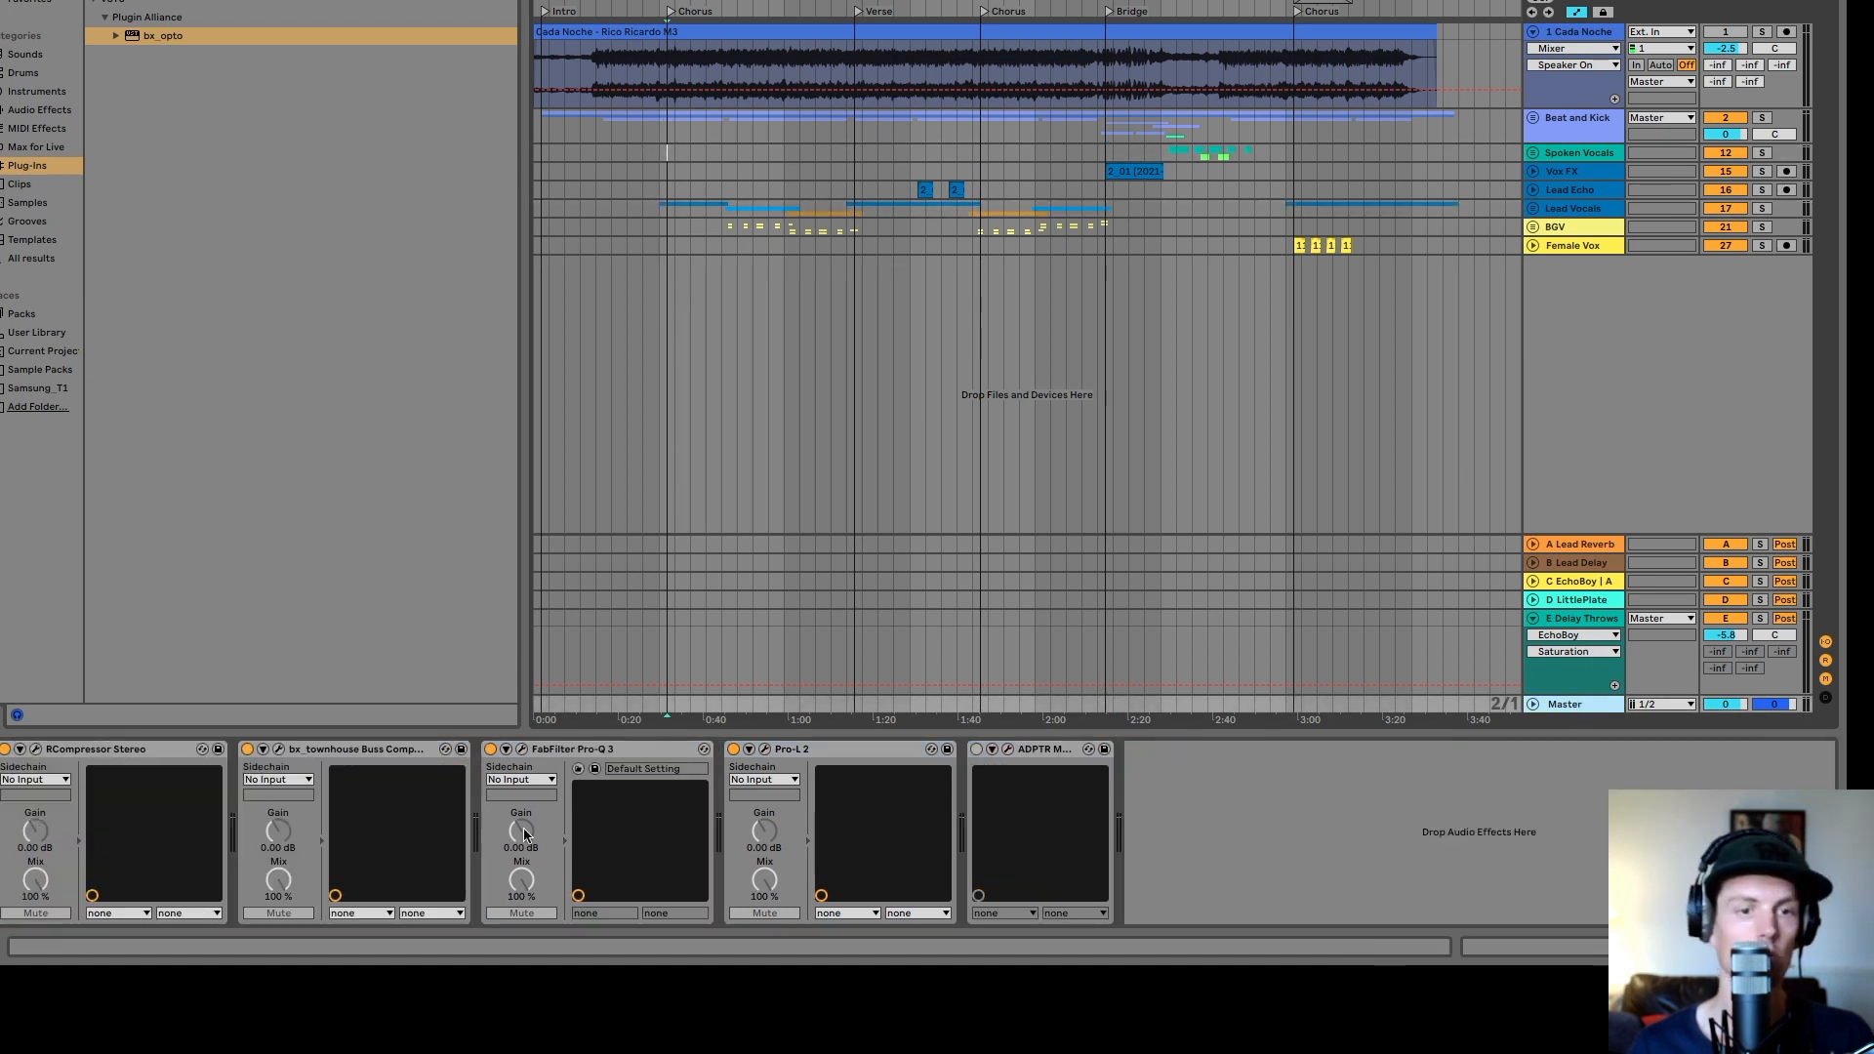
left_click(37, 750)
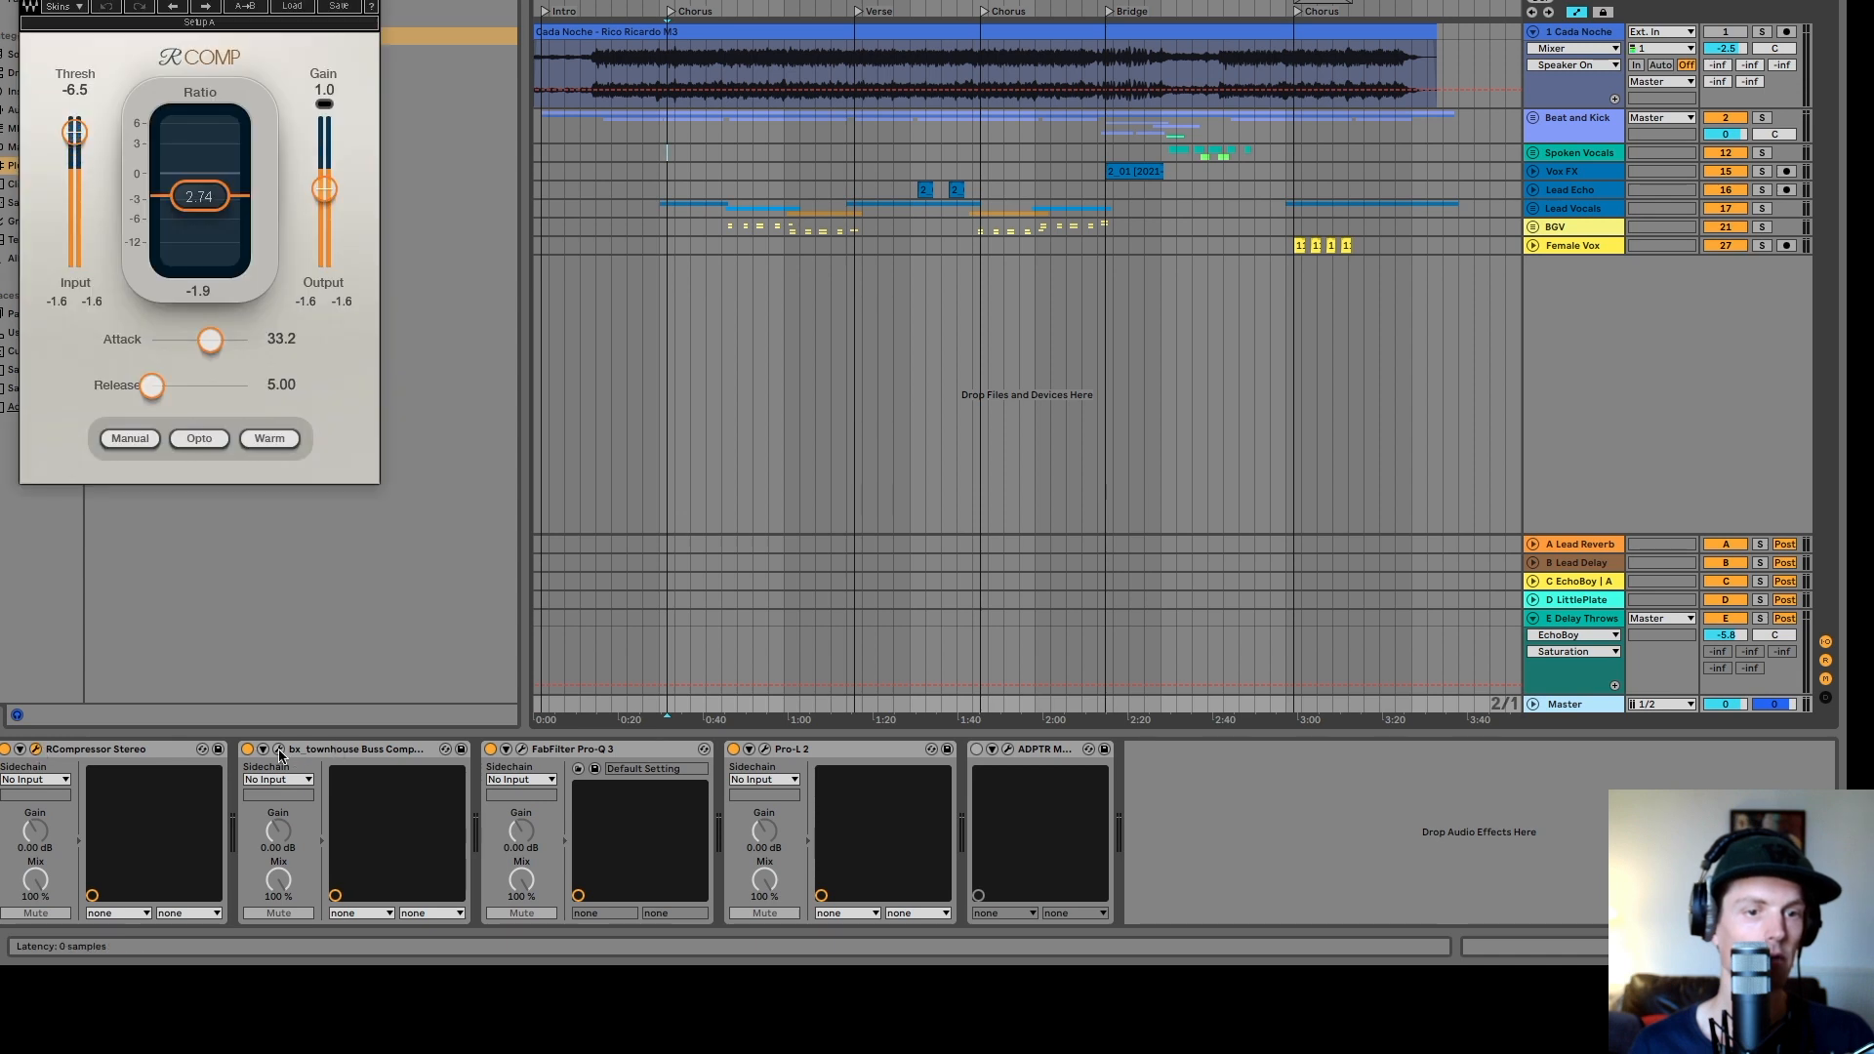
left_click(280, 750)
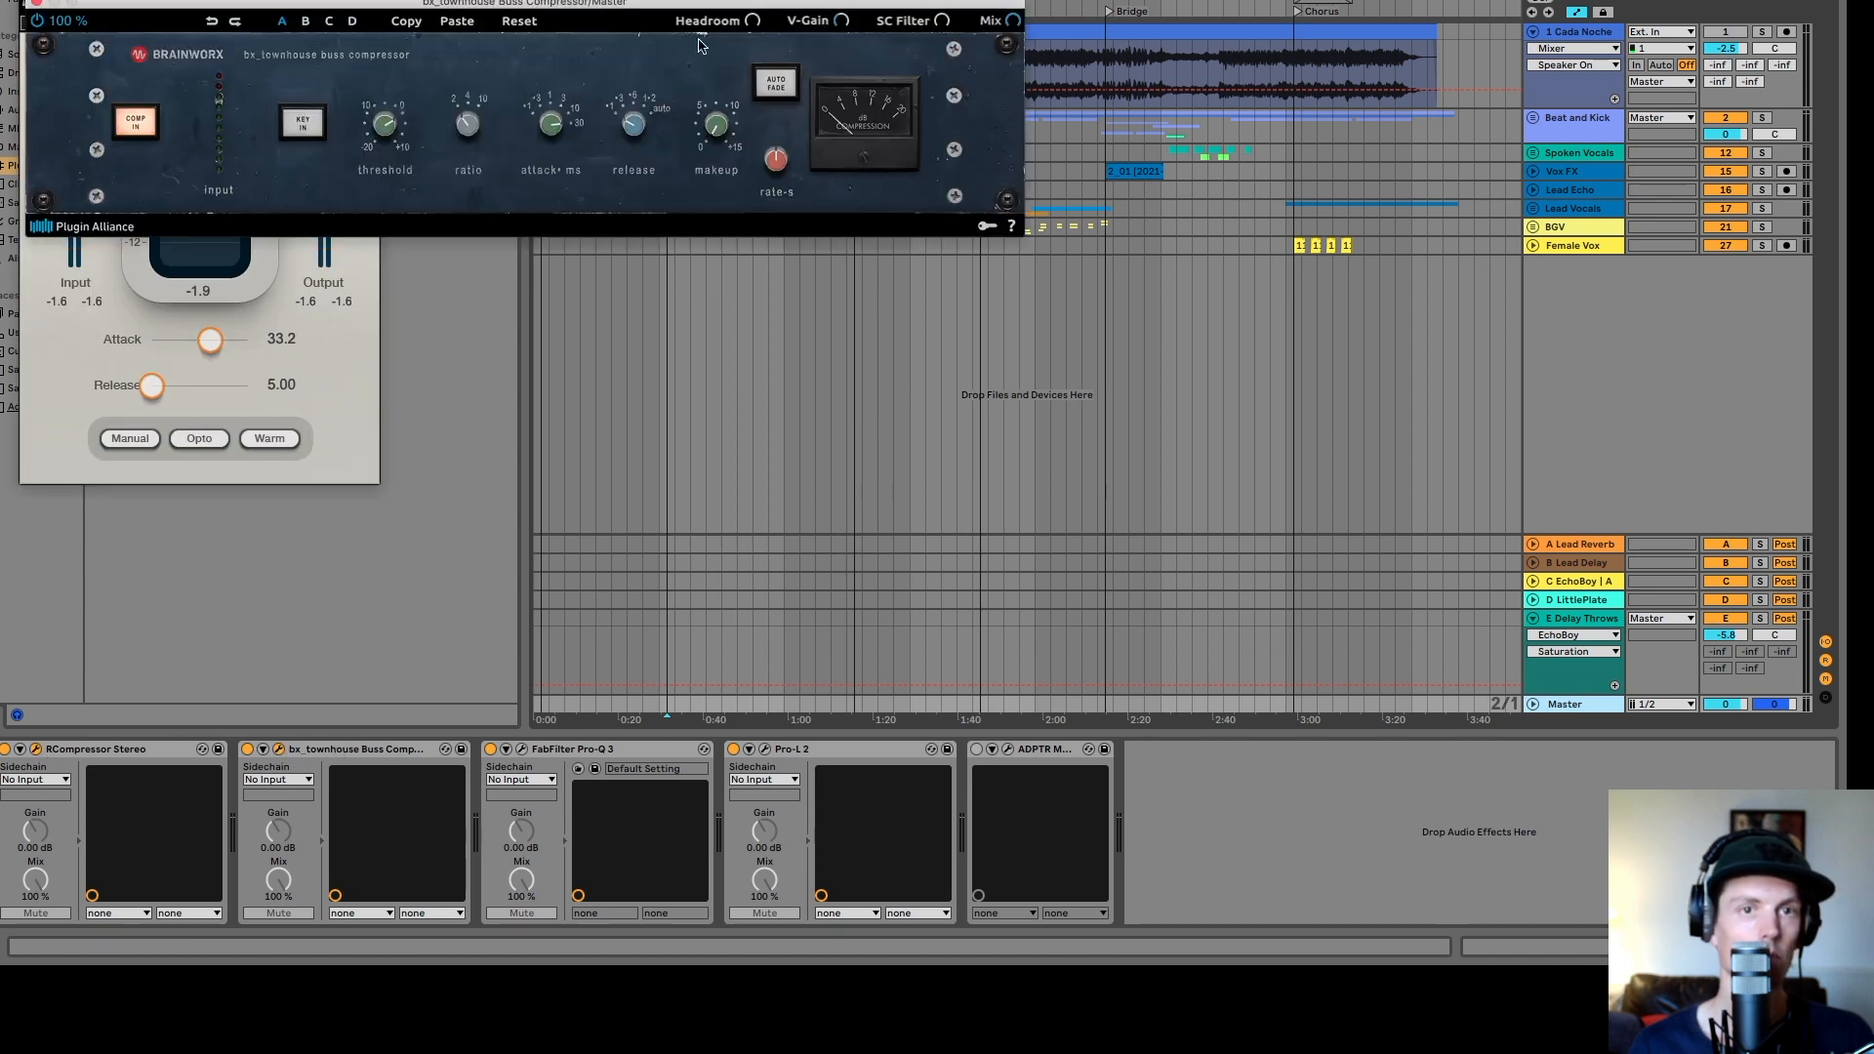
left_click_drag(734, 3, 1137, 192)
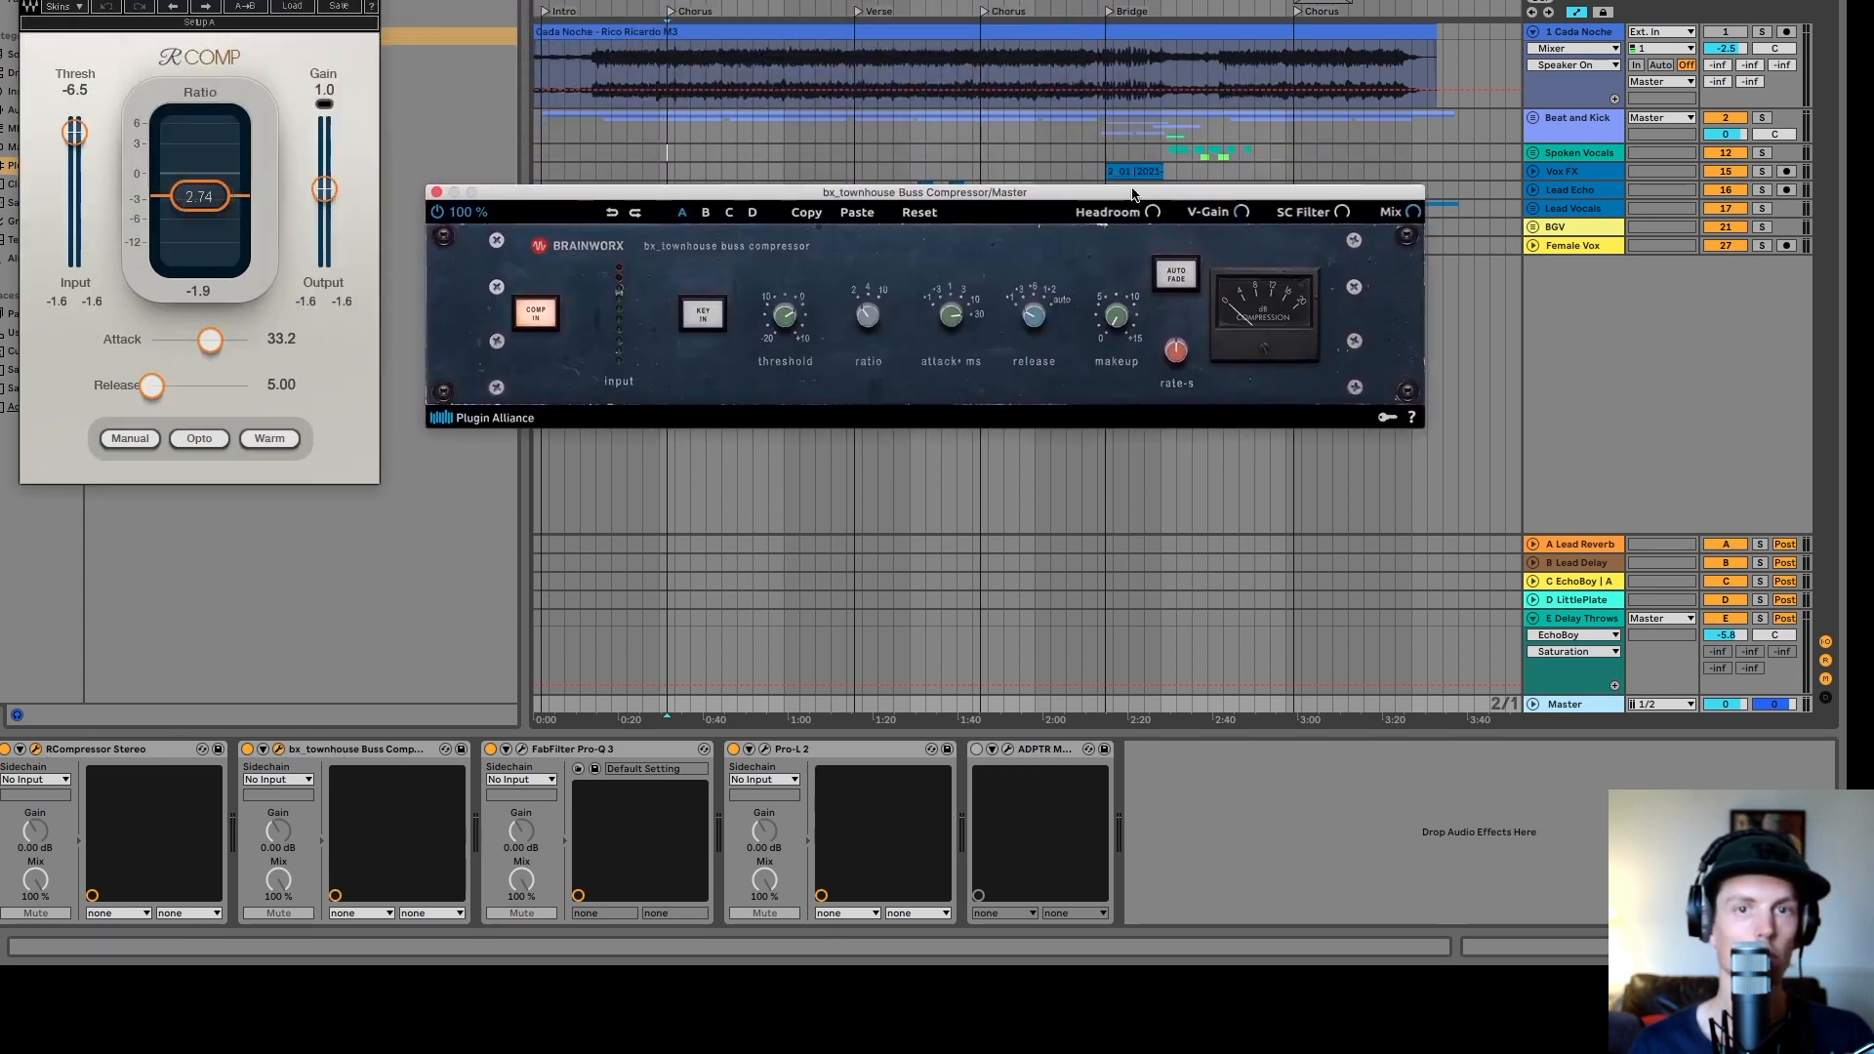
left_click(667, 61)
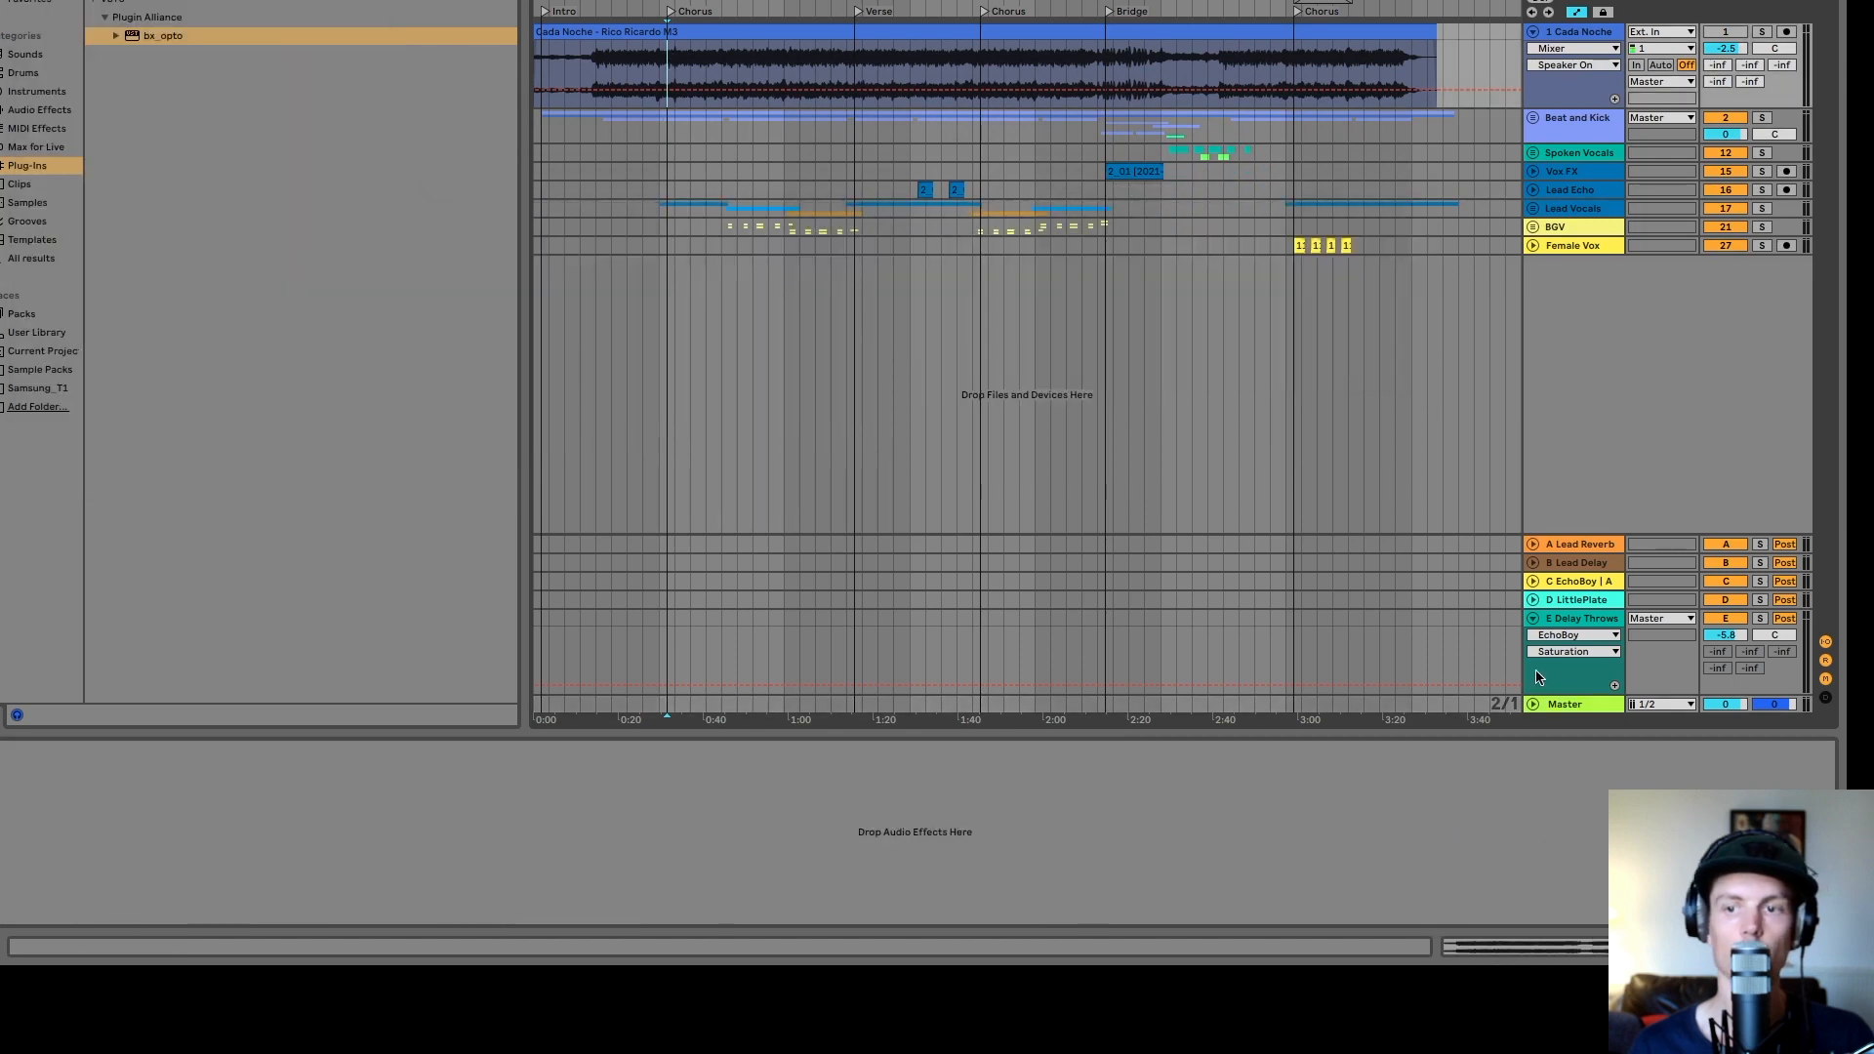
left_click(1579, 704)
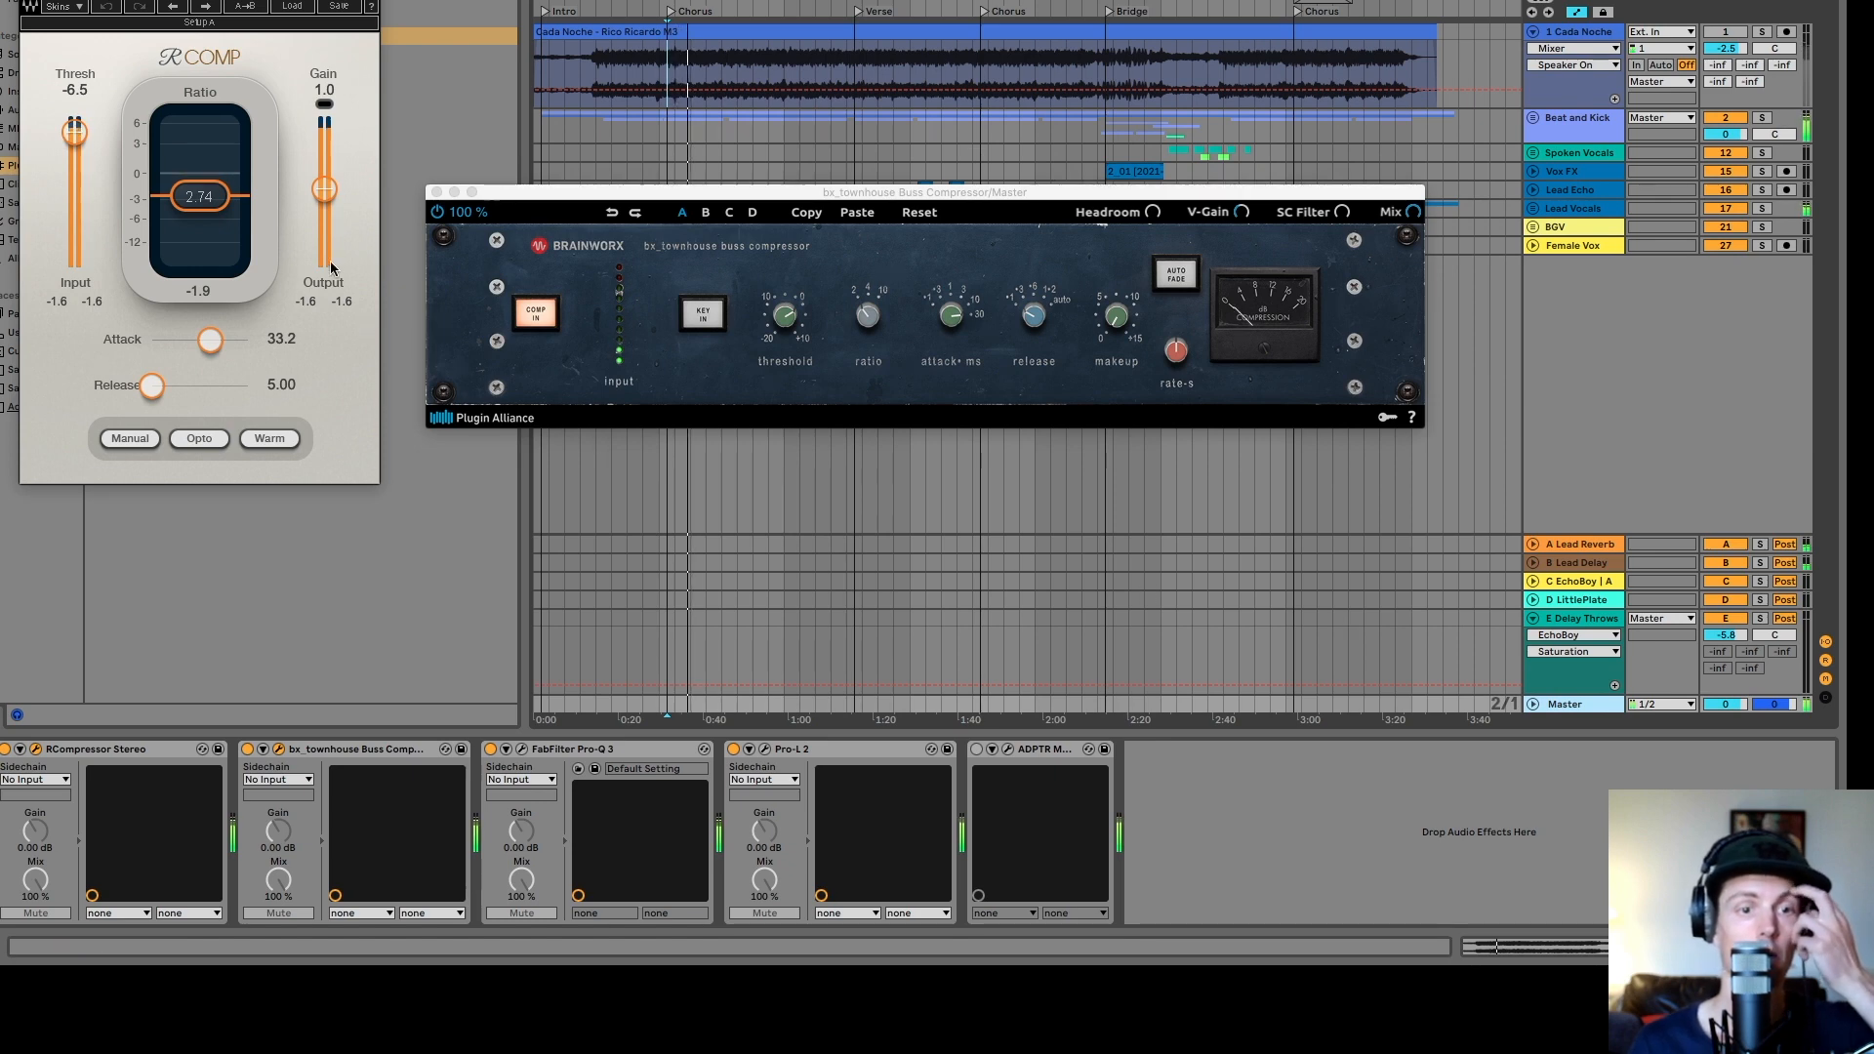
- A/B the master bx_townhouse Buss Compressor and RCompressor Stereo by bypassing and re-enabling each, then close both windows
left_click(247, 748)
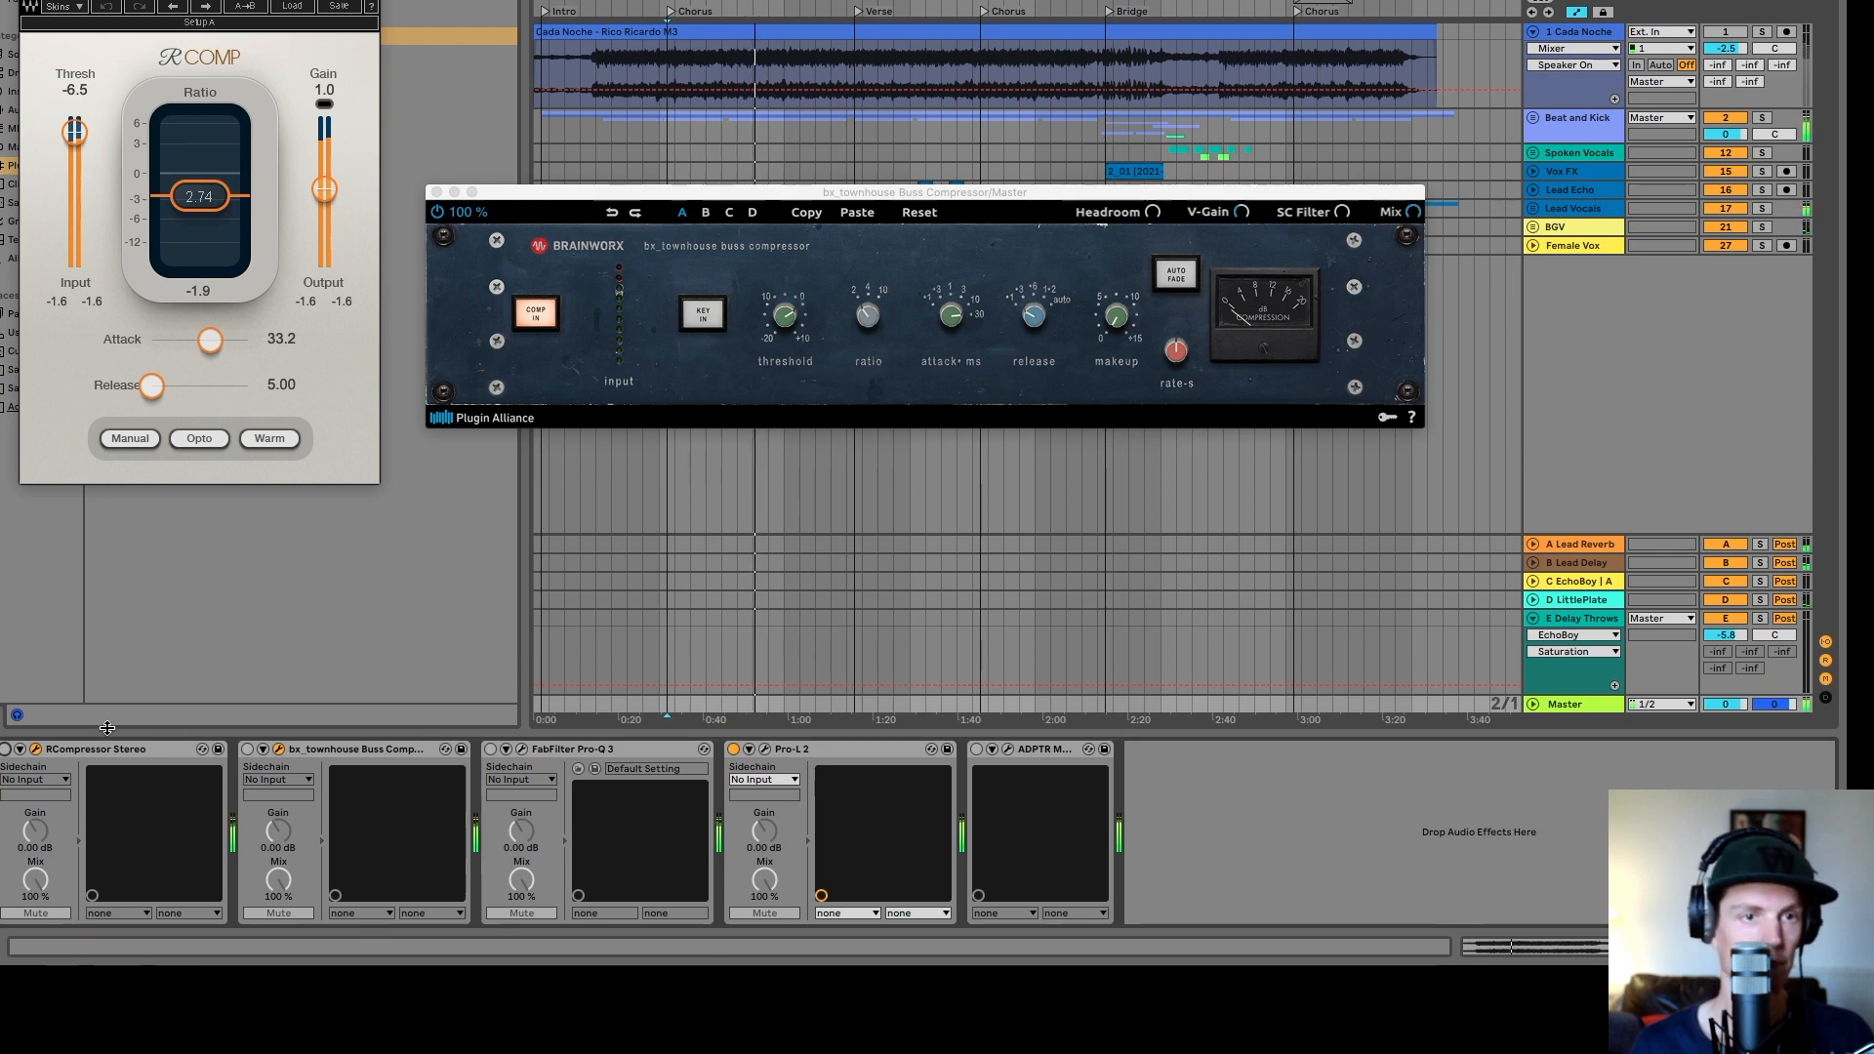
left_click(78, 749)
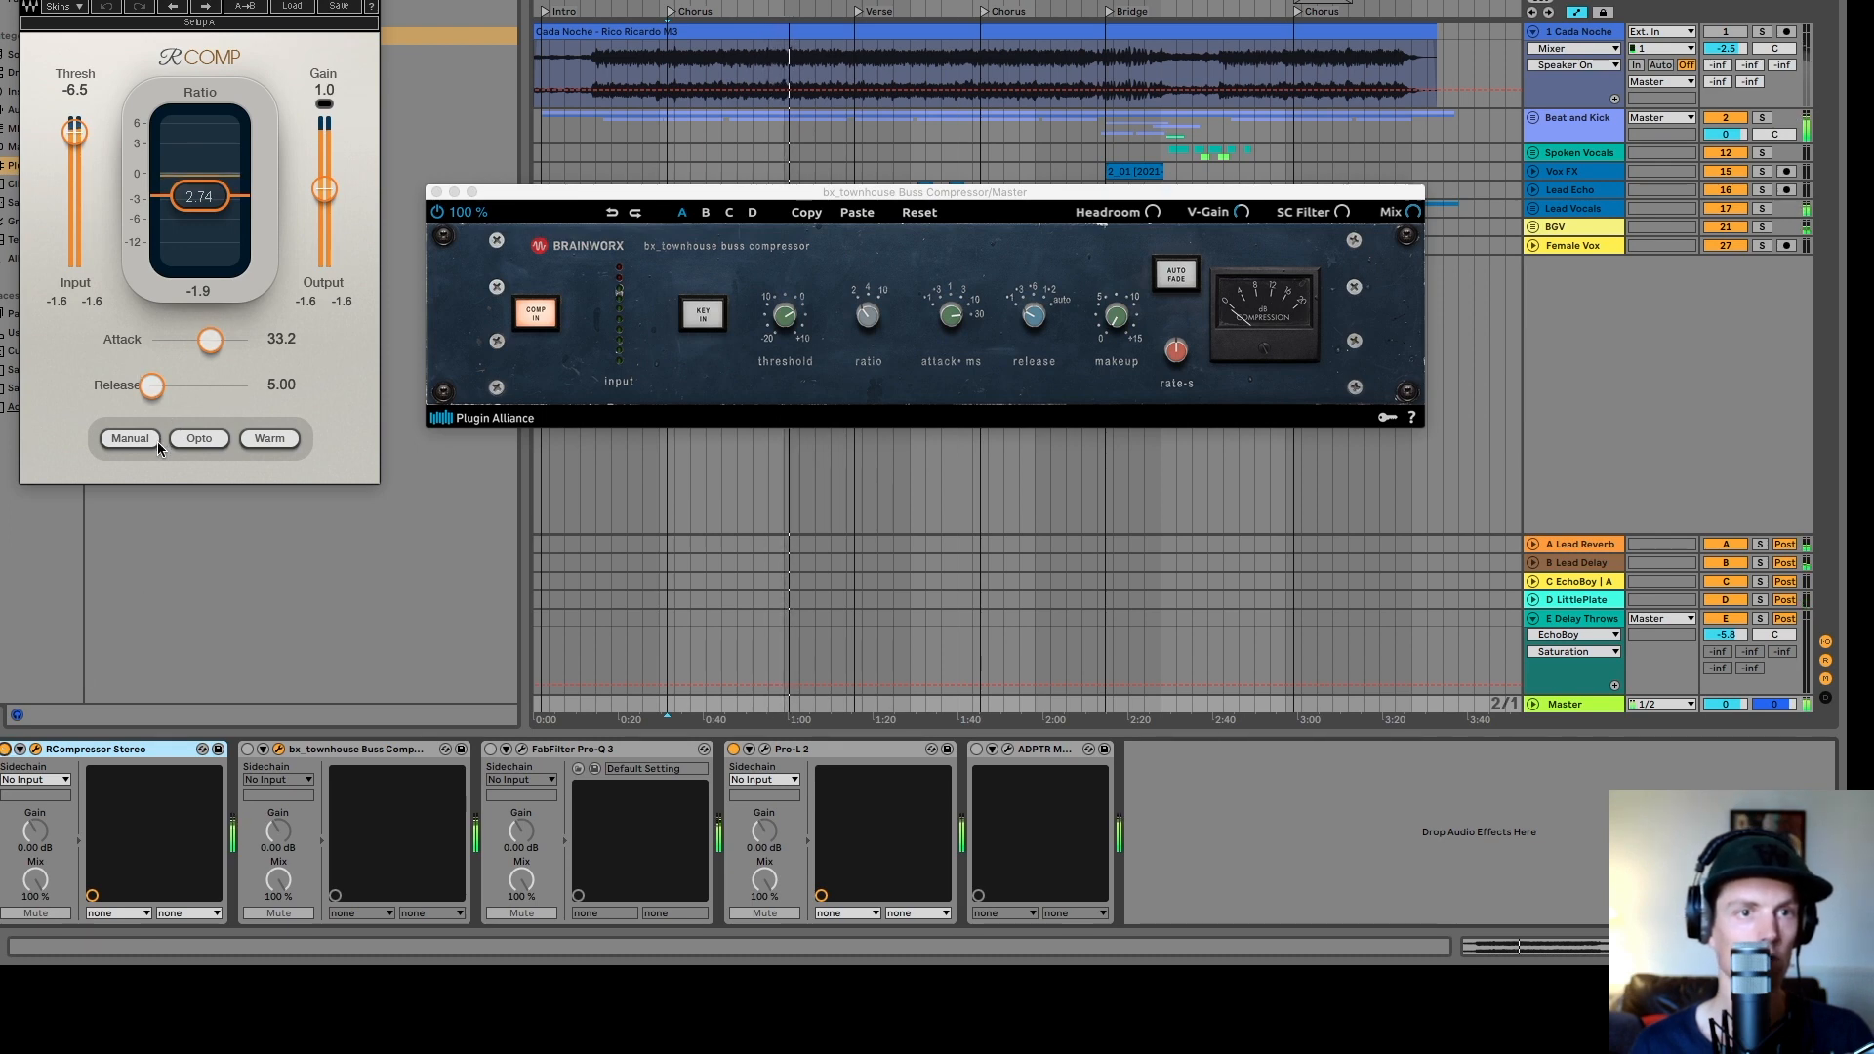
left_click(5, 750)
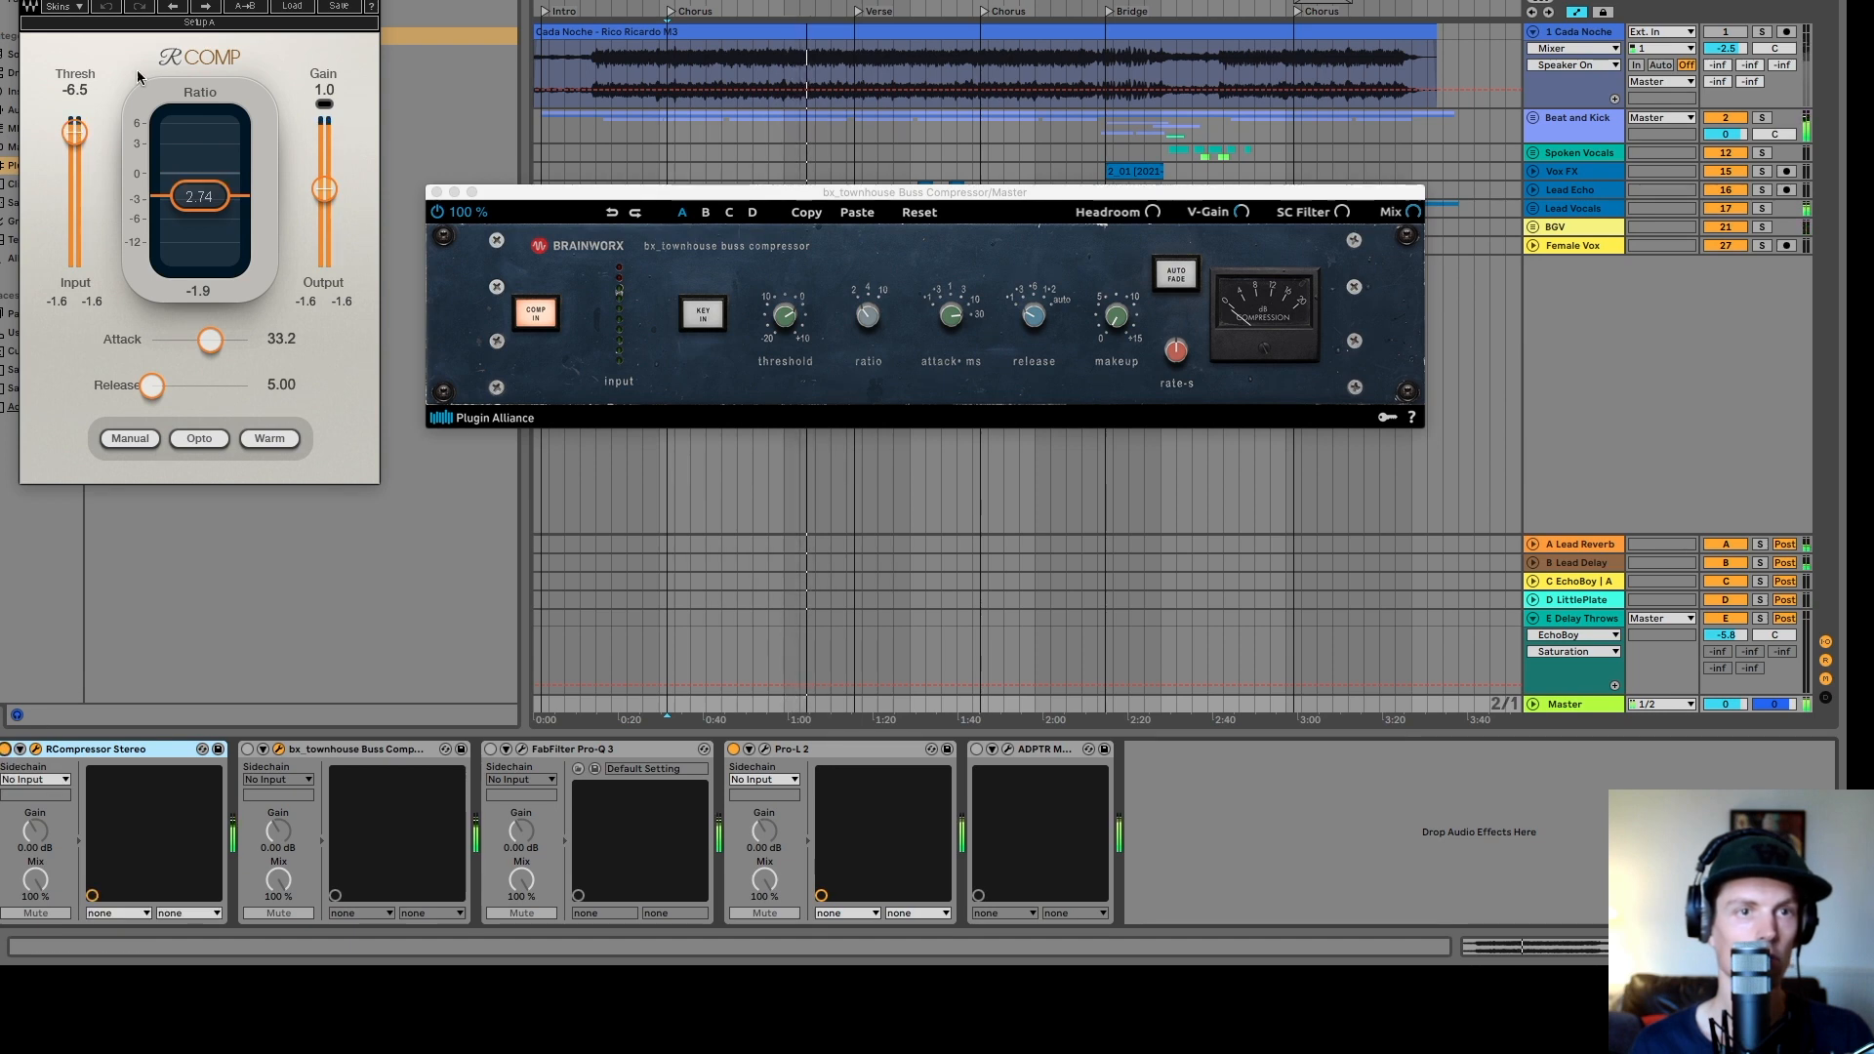
left_click_drag(223, 5, 233, 86)
left_click(630, 275)
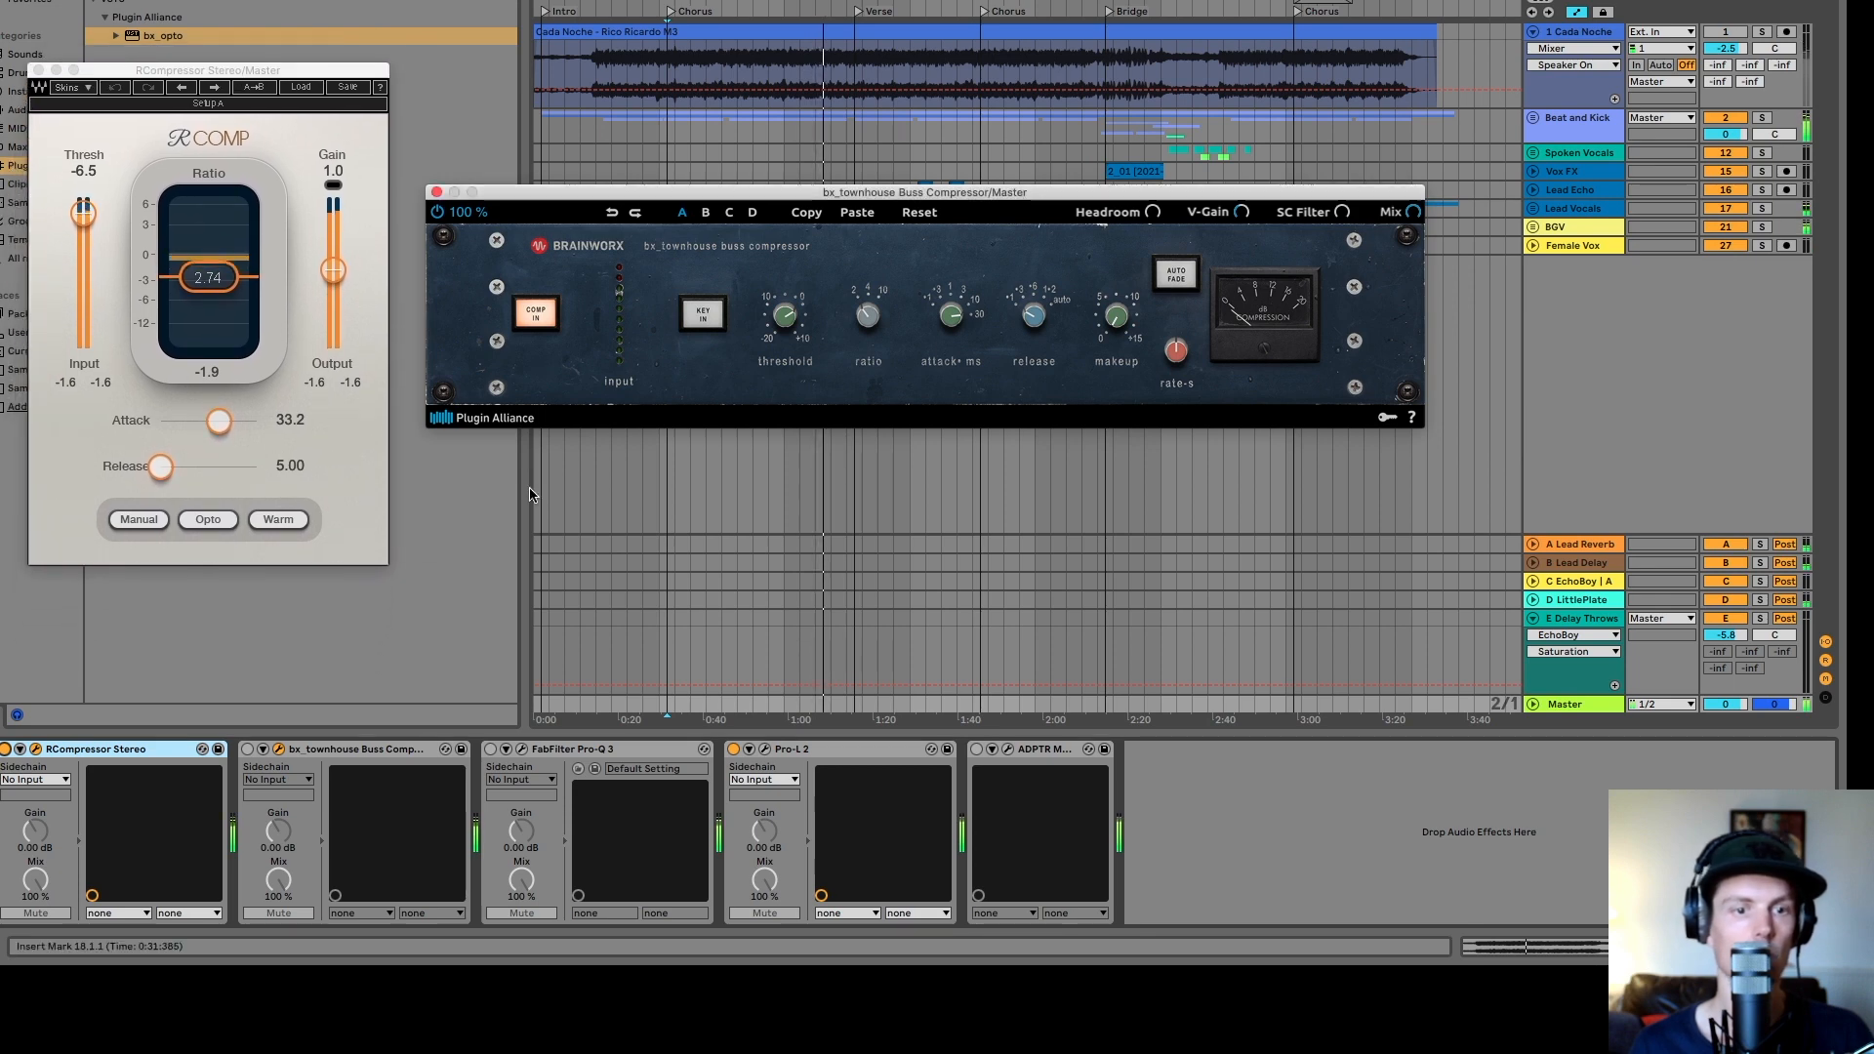
left_click(247, 749)
left_click(370, 752)
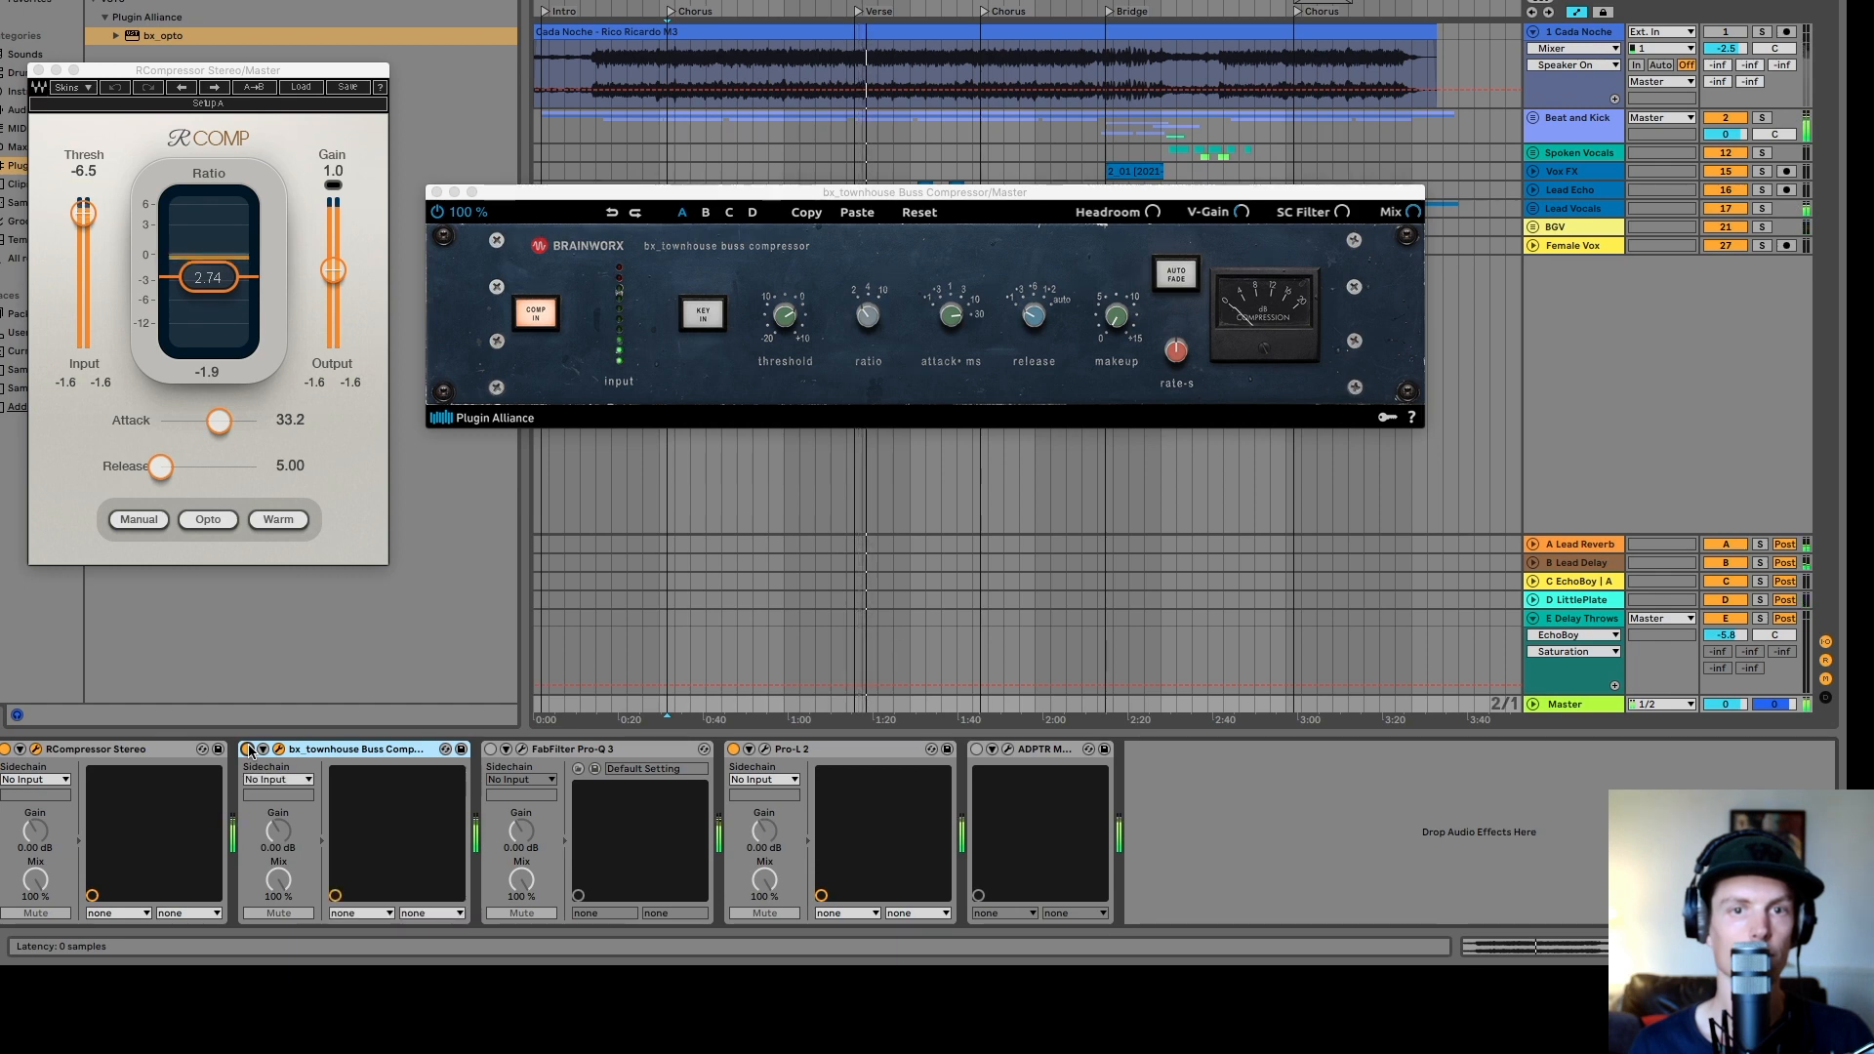
left_click(998, 203)
left_click_drag(998, 203, 771, 147)
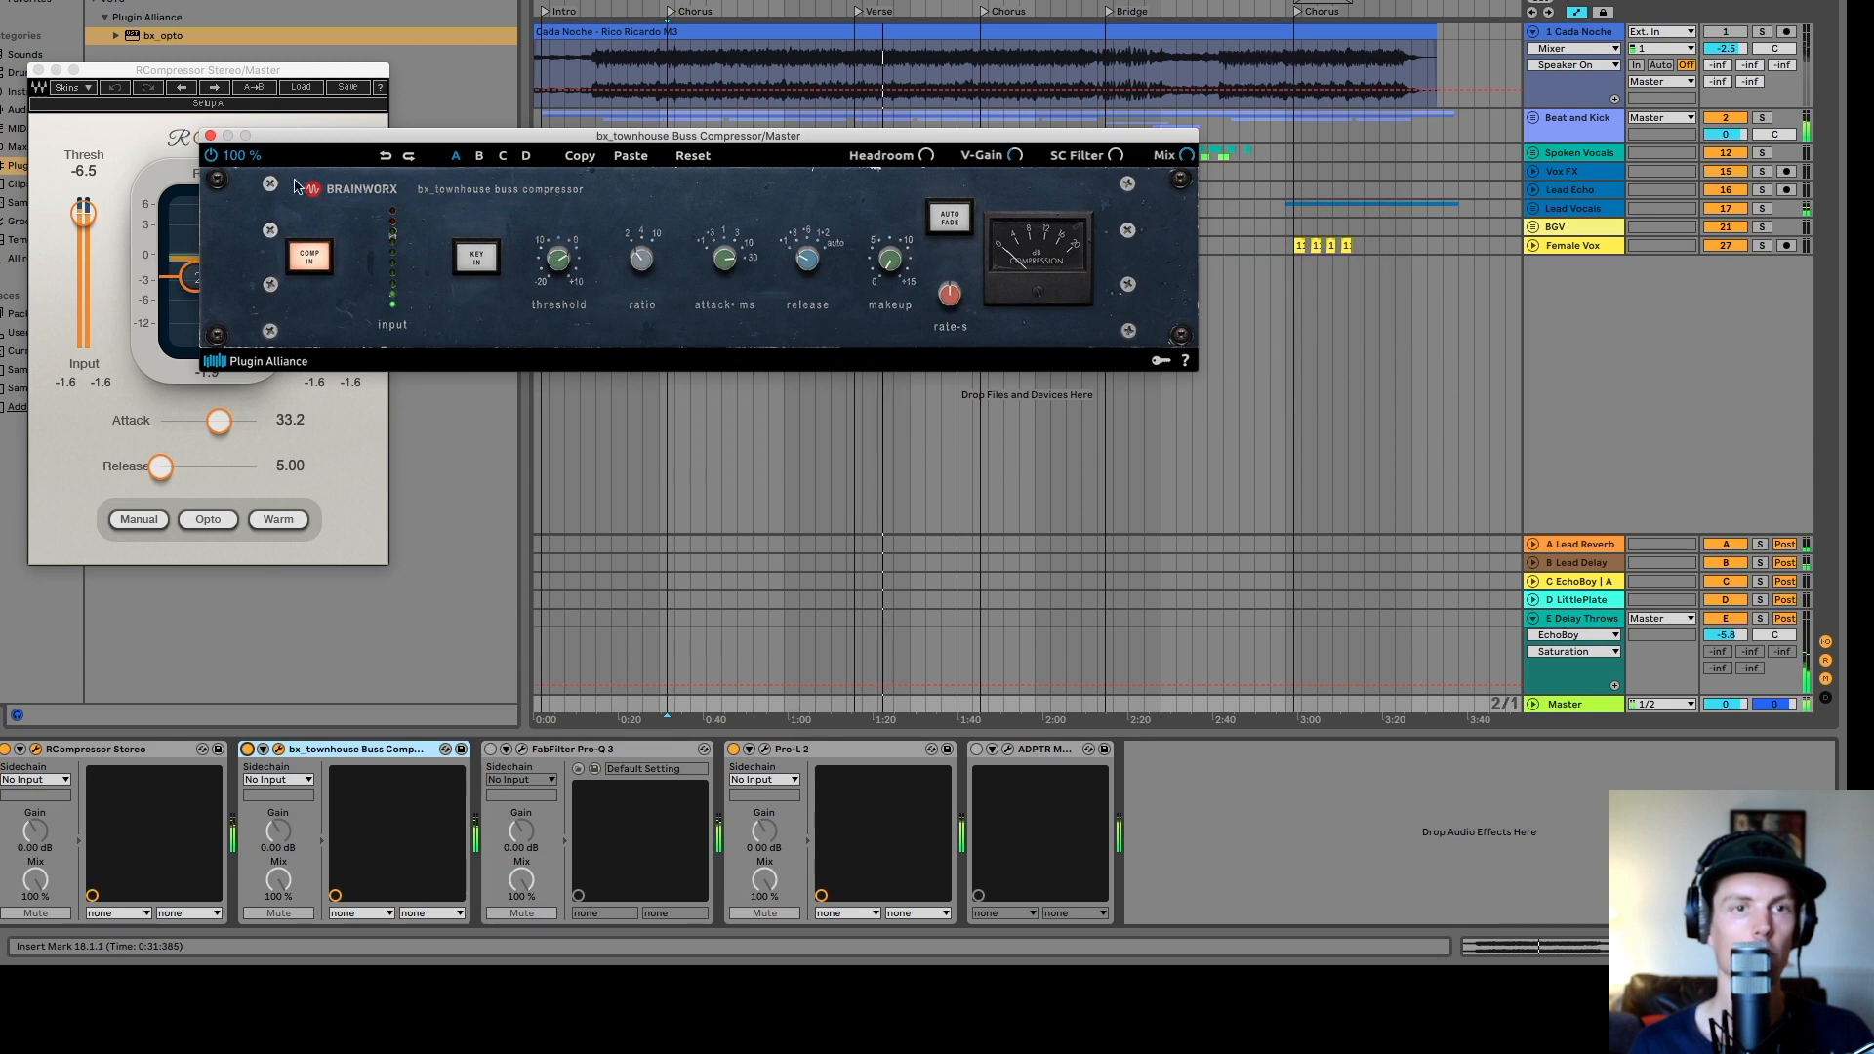
left_click(210, 136)
left_click(38, 71)
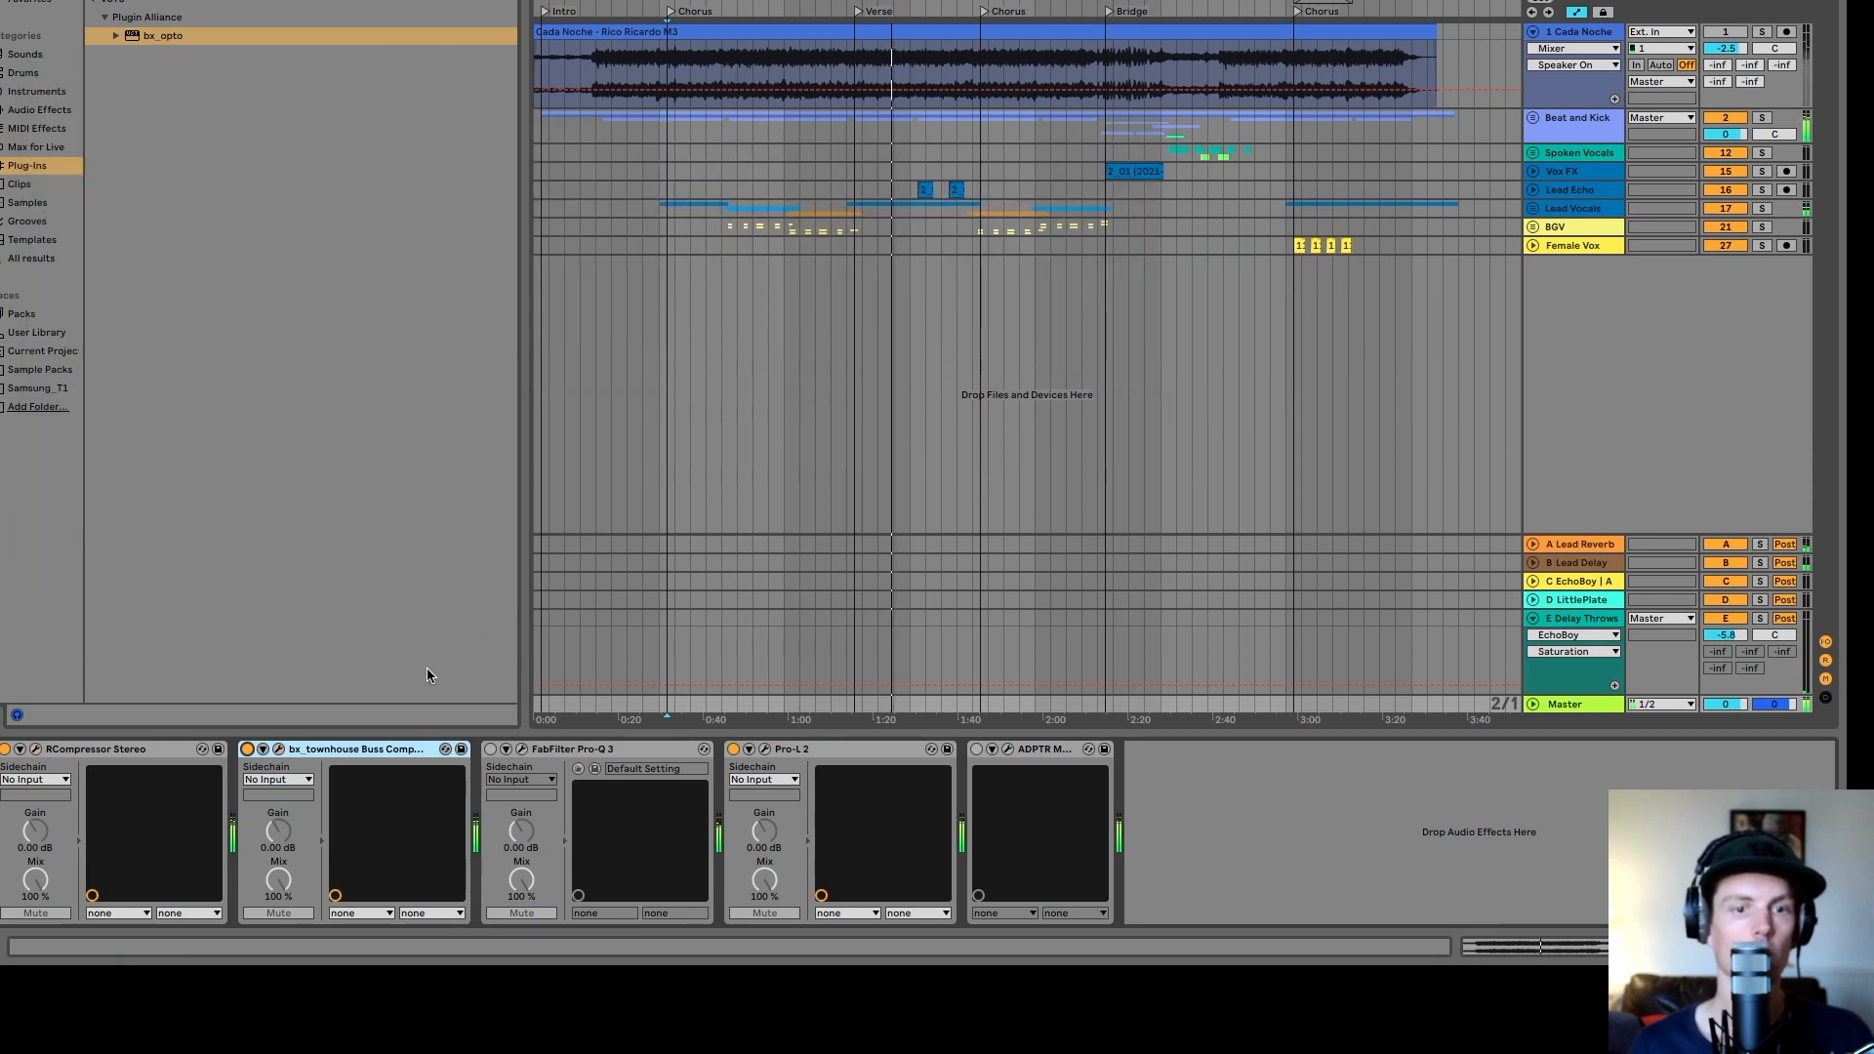
- Open the master FabFilter Pro-Q 3, toggle its low-cut band off and on to compare, and close it
left_click(522, 750)
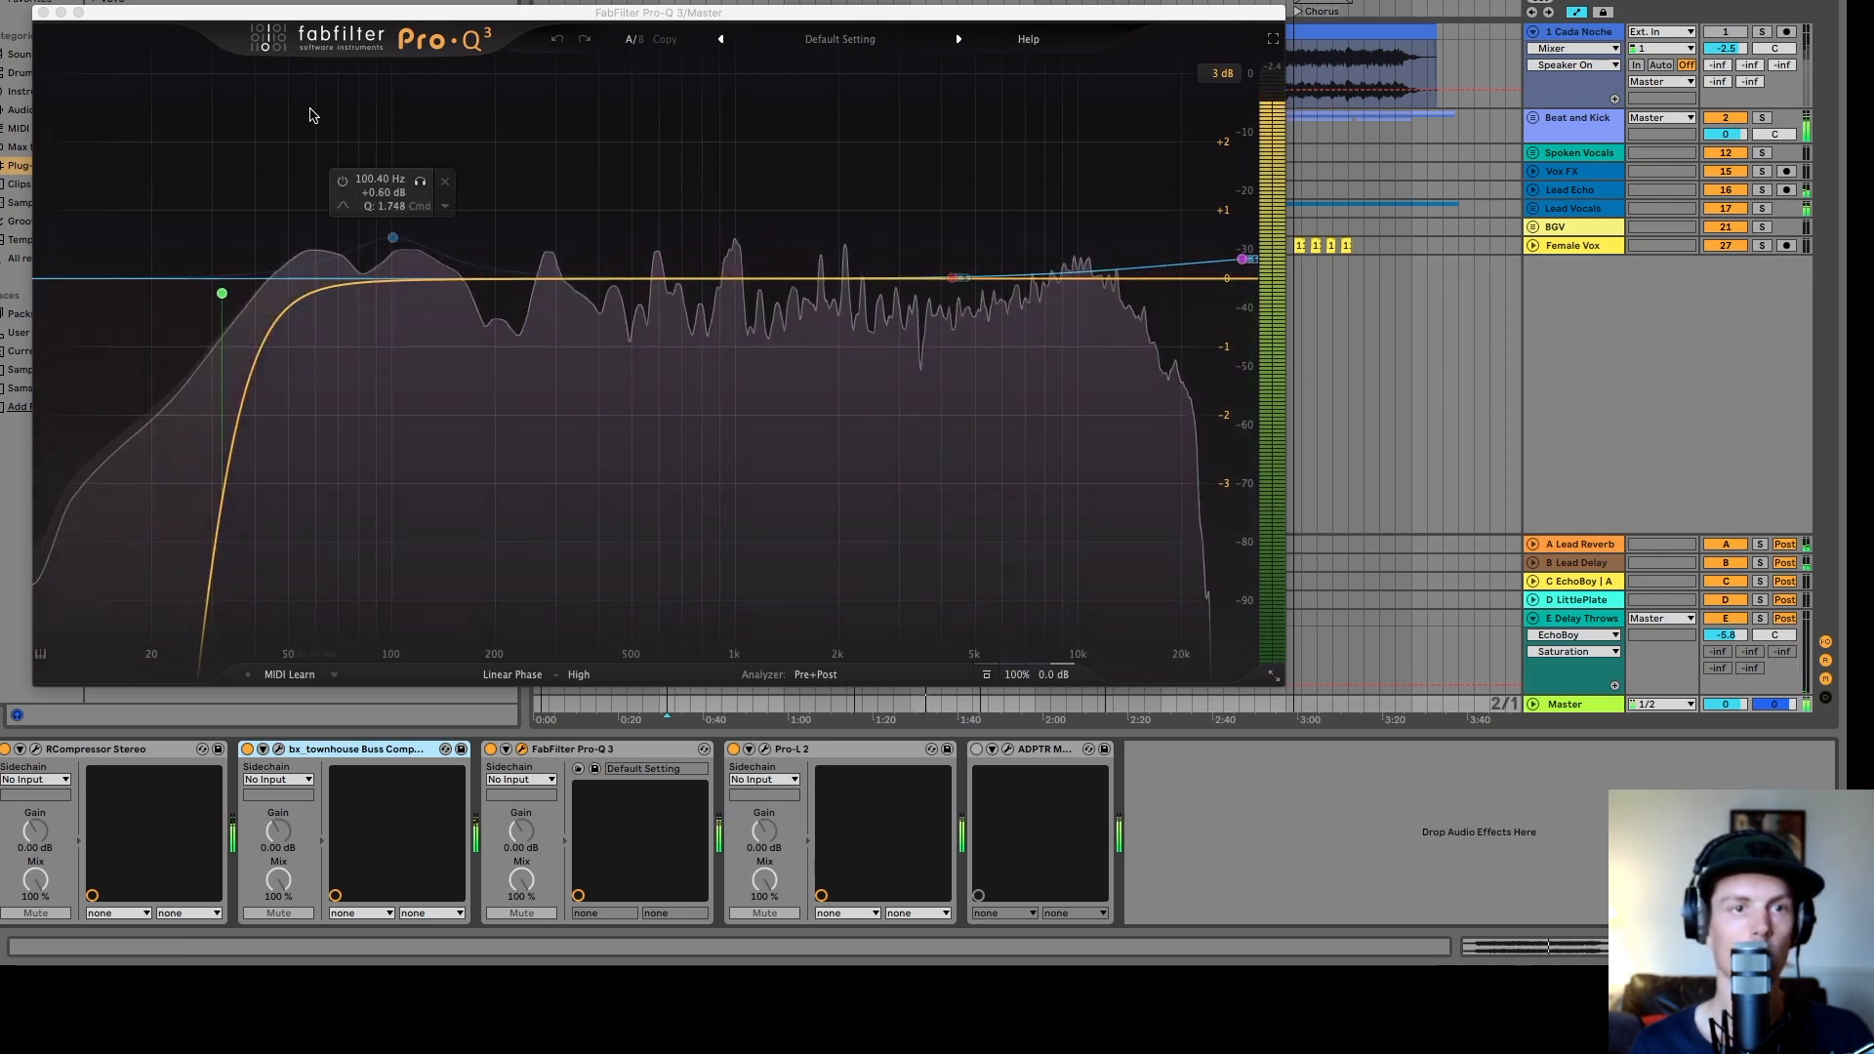
left_click(172, 240)
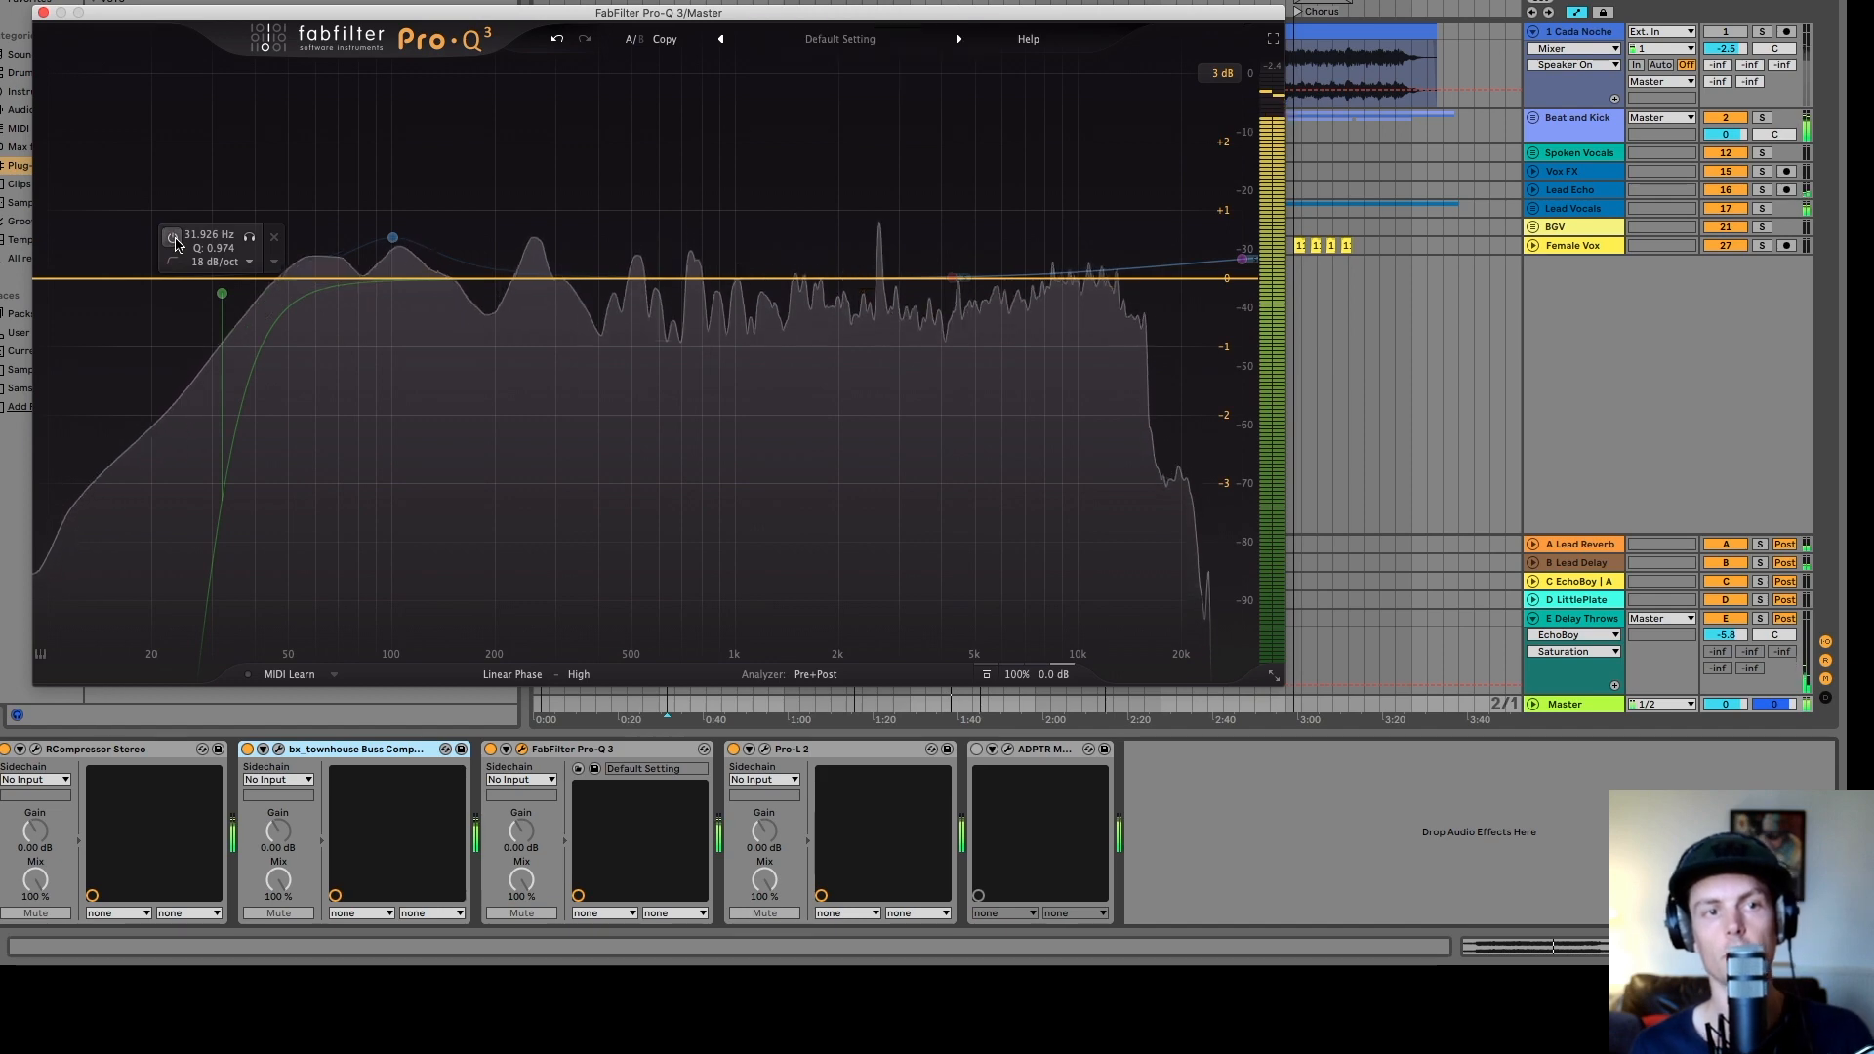
left_click(173, 239)
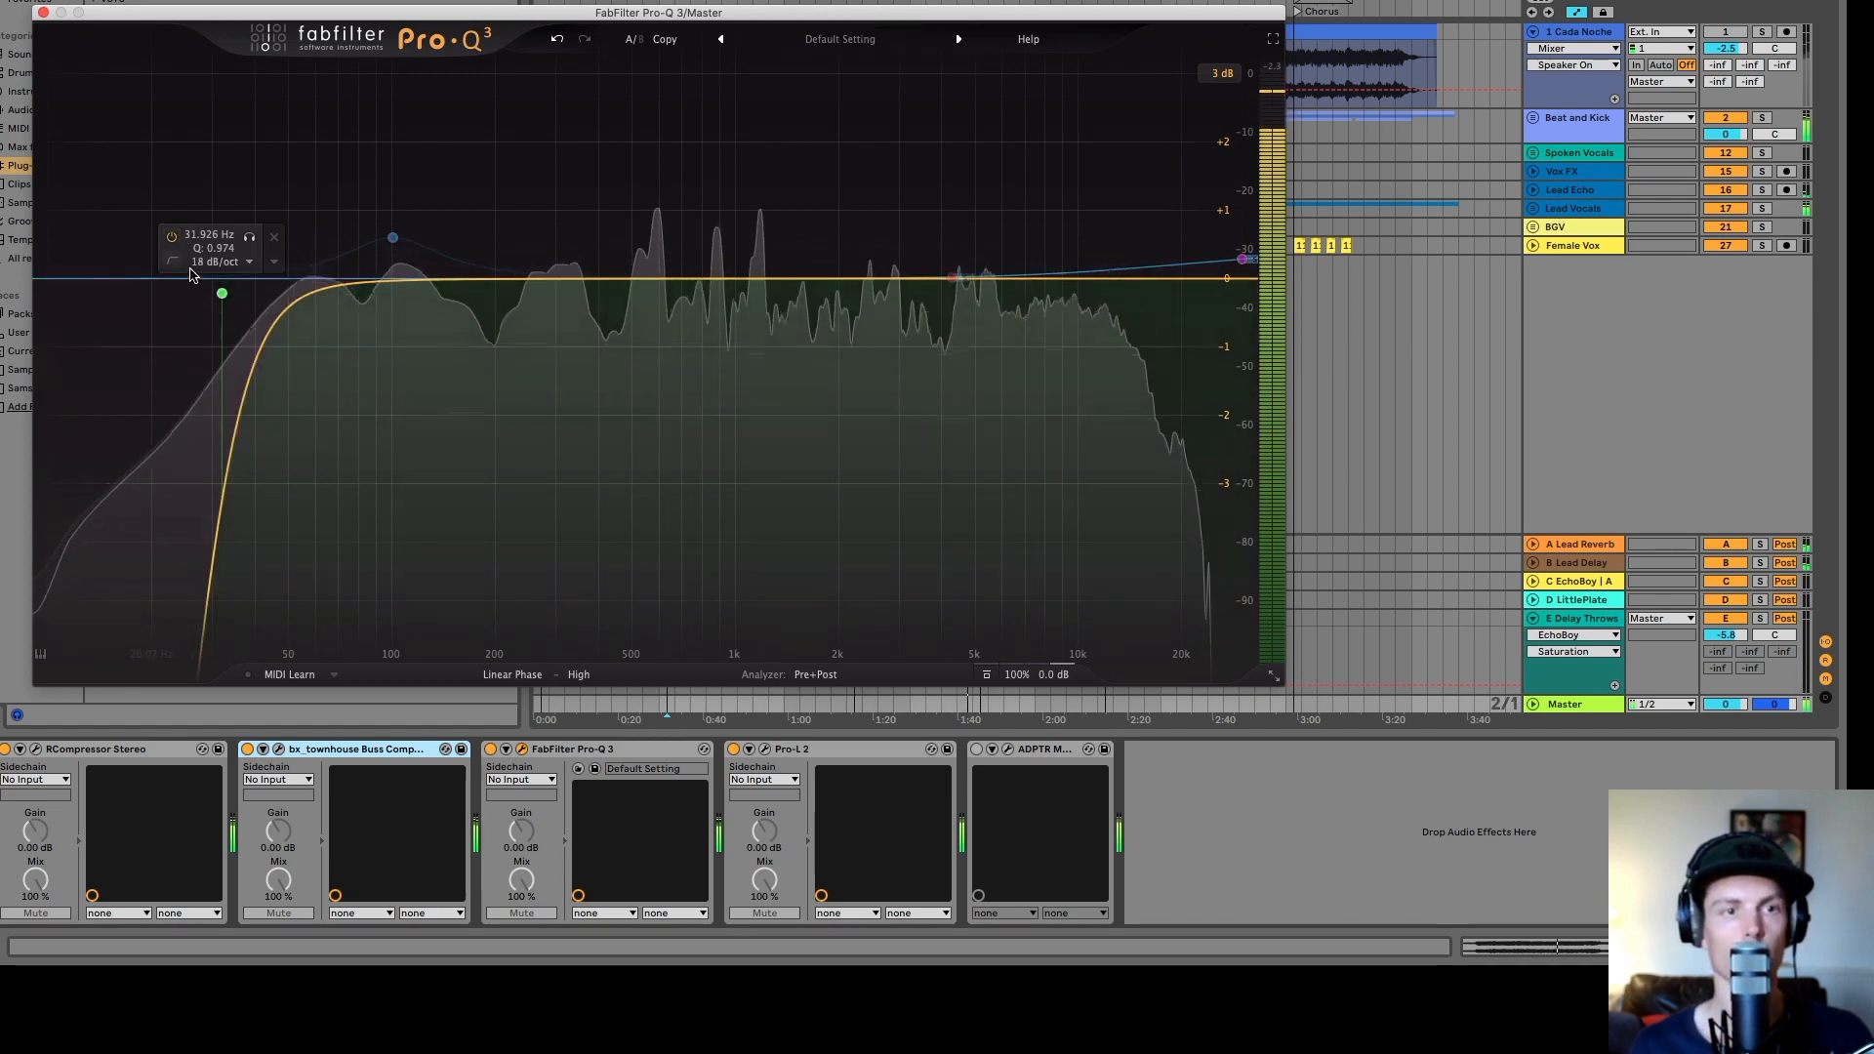
left_click(42, 10)
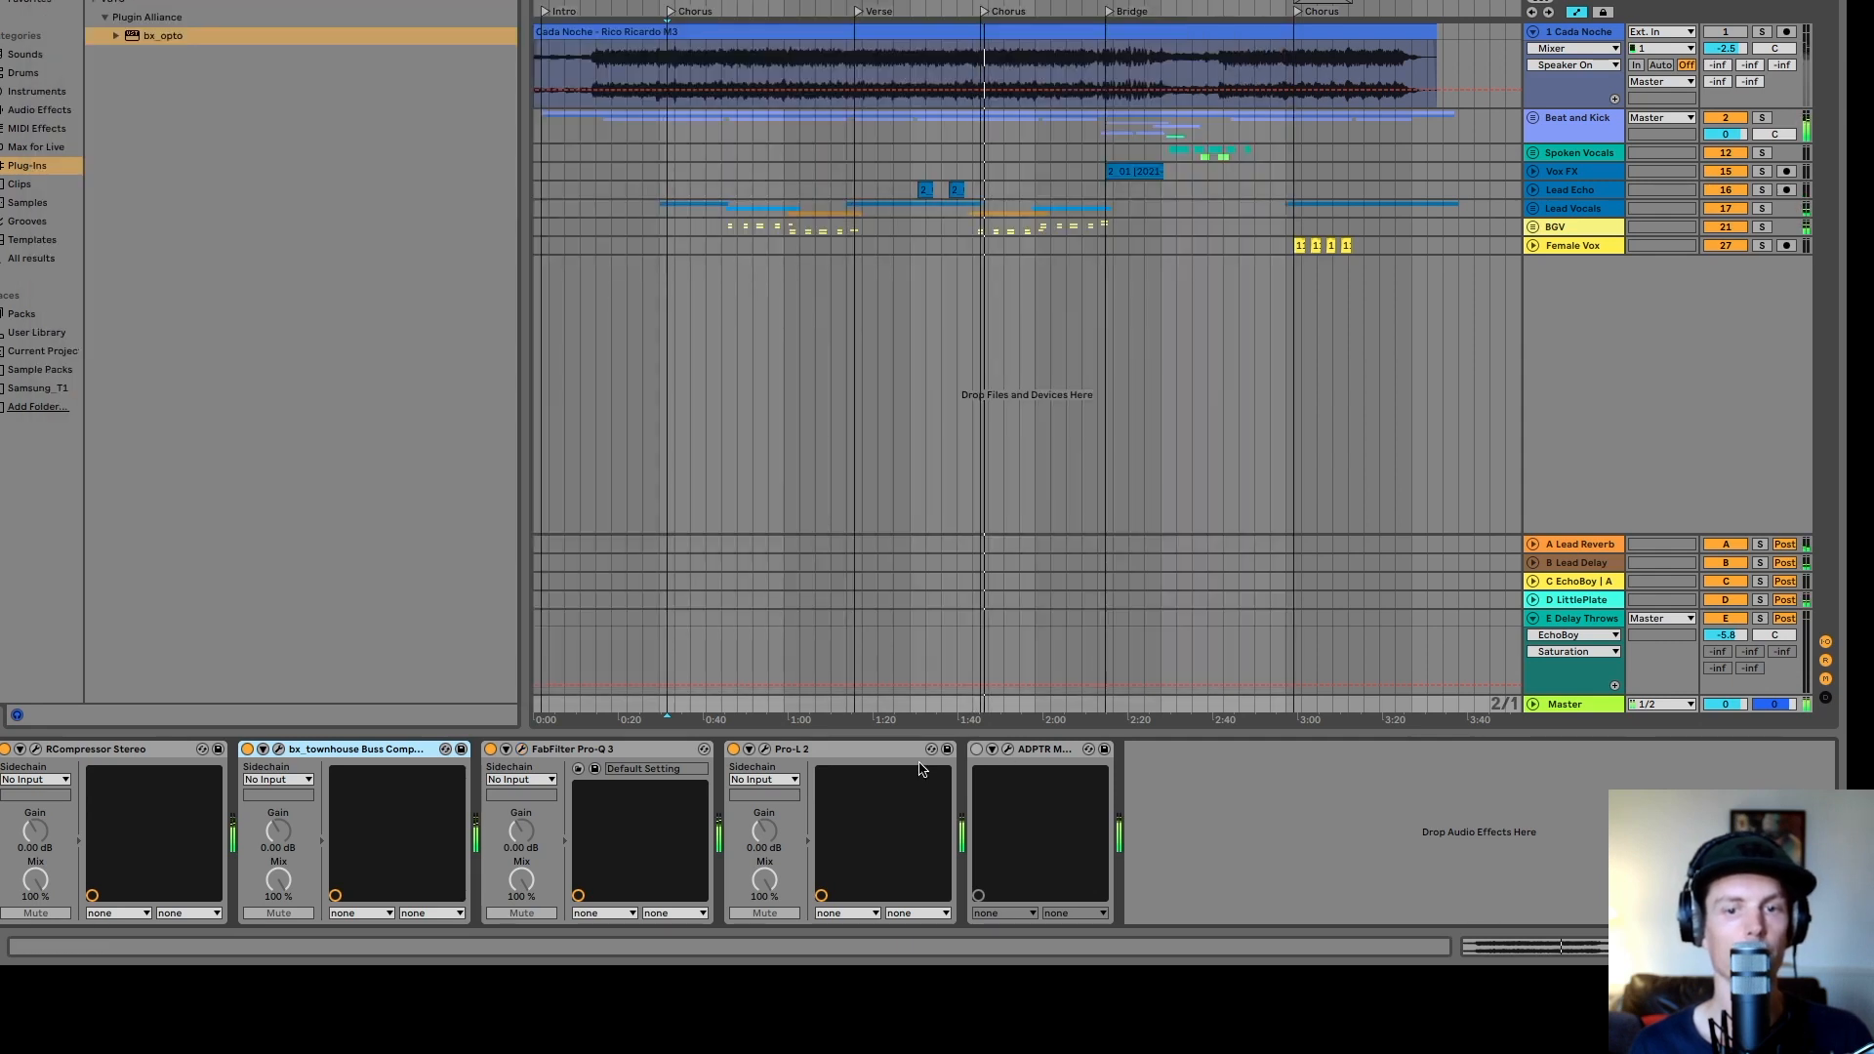
- Open the master FabFilter Pro-L 2 limiter window and move it into view
left_click(766, 750)
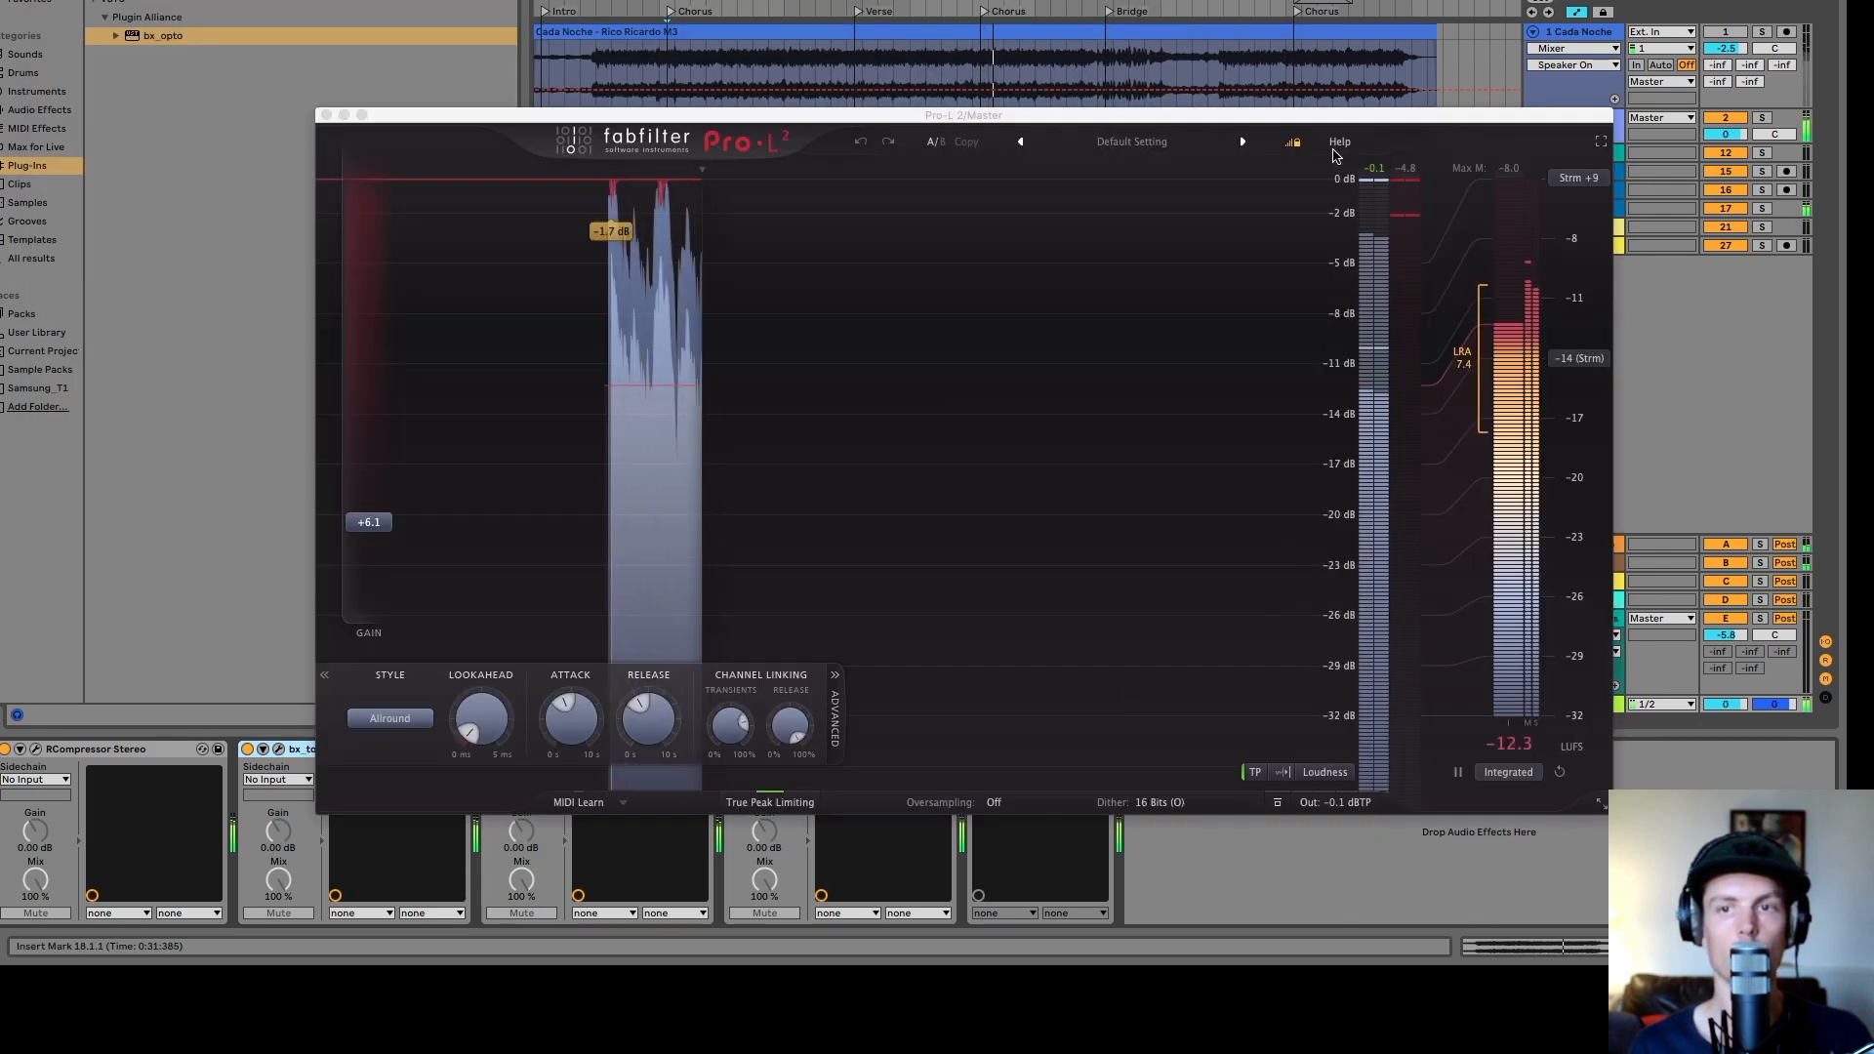
left_click_drag(1315, 119, 1192, 17)
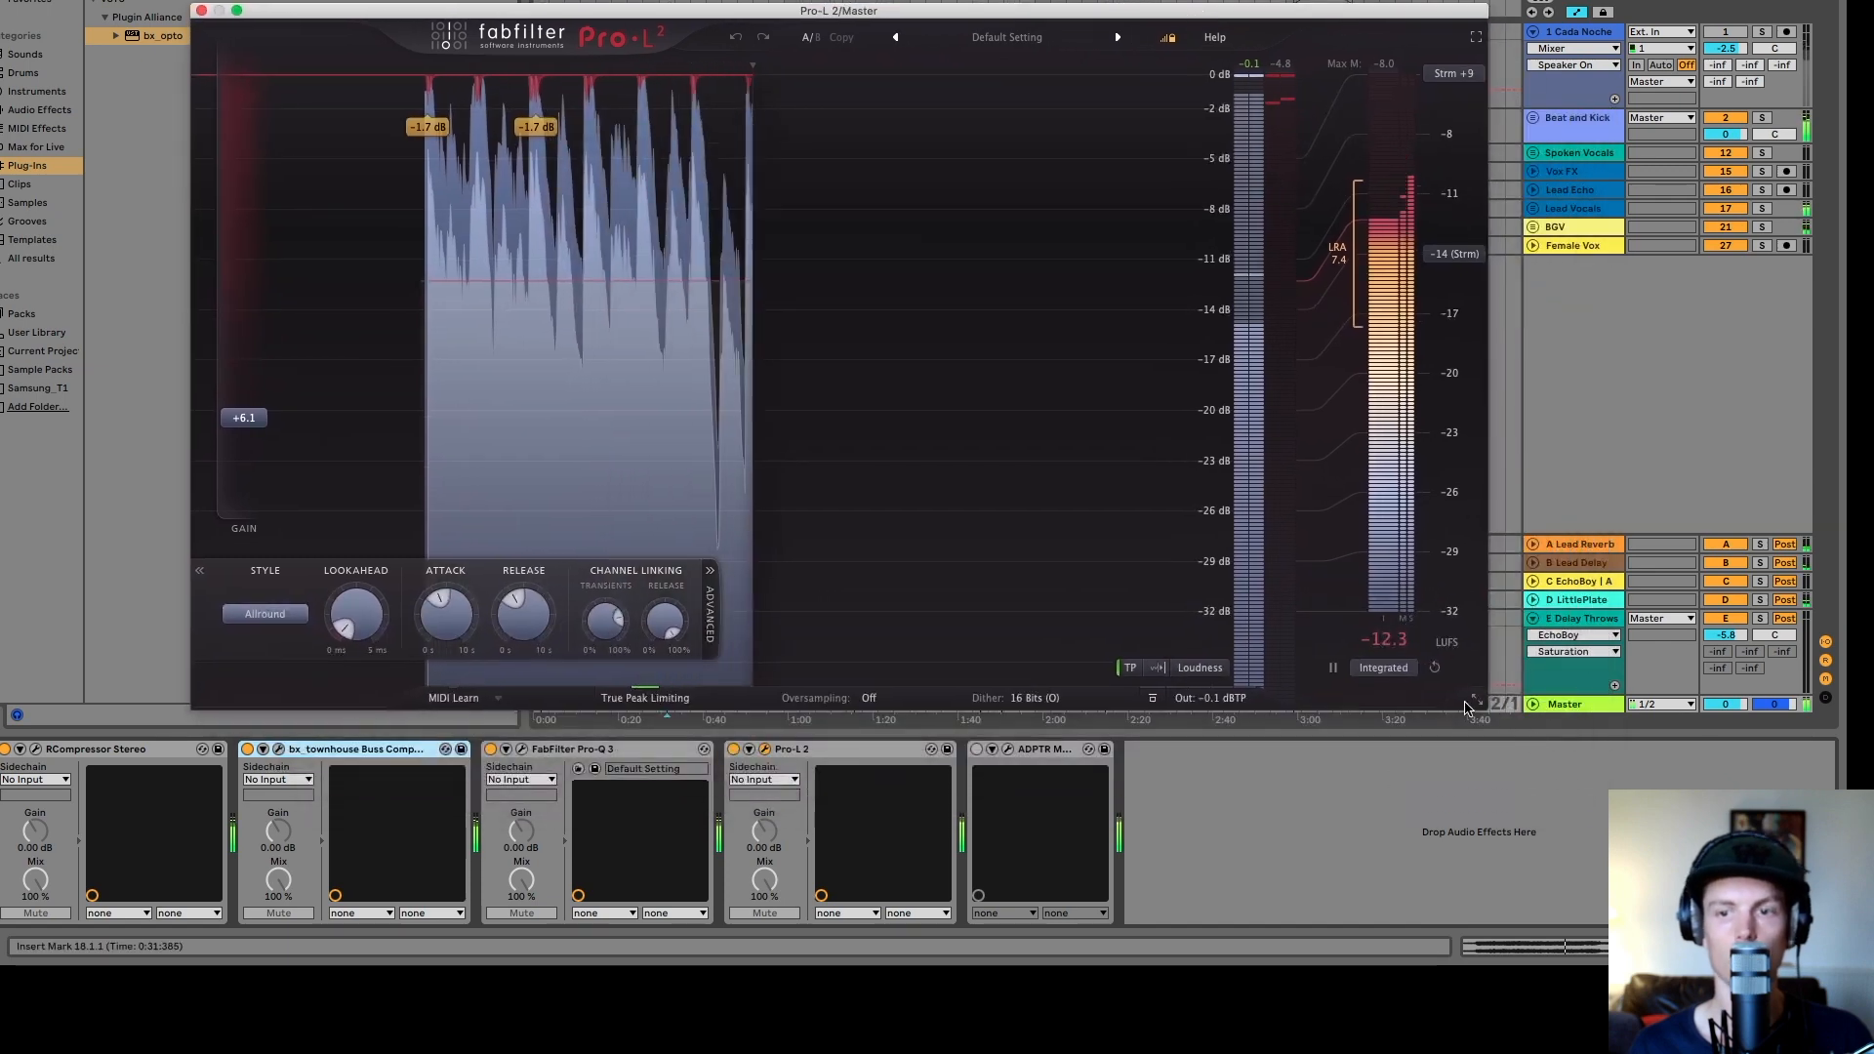